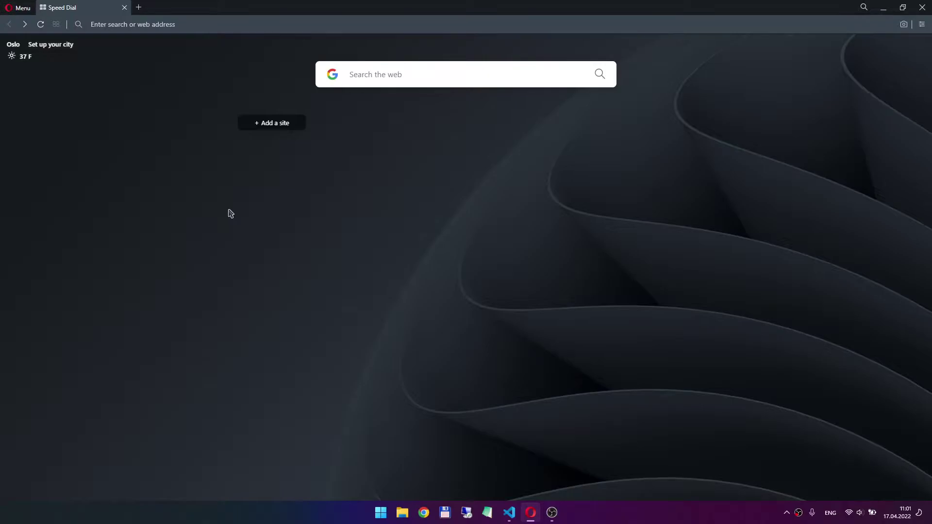
Step: Load github.com from Opera's address bar
click(169, 24)
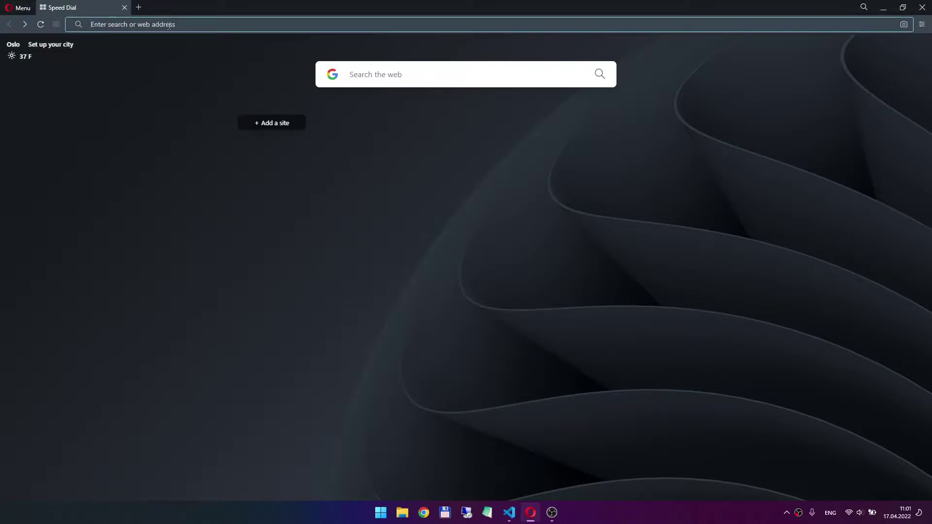
text(github)
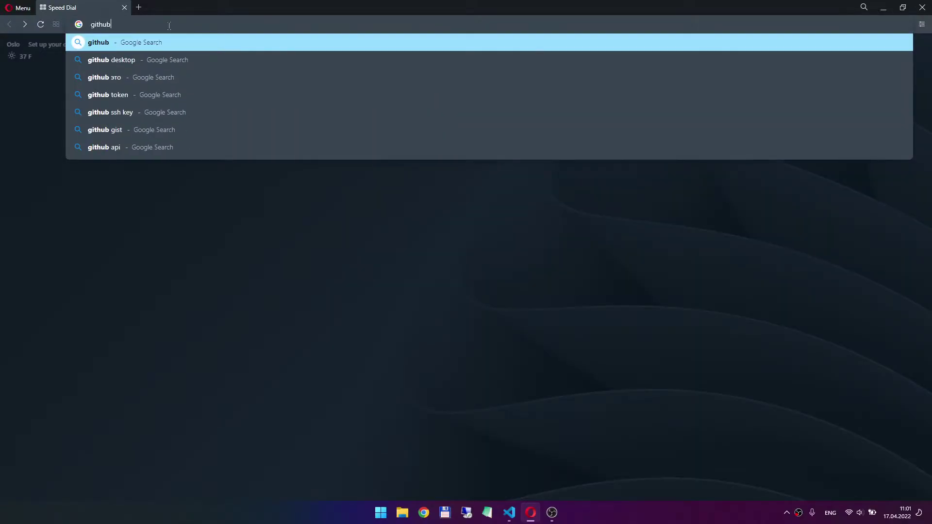
text(.com)
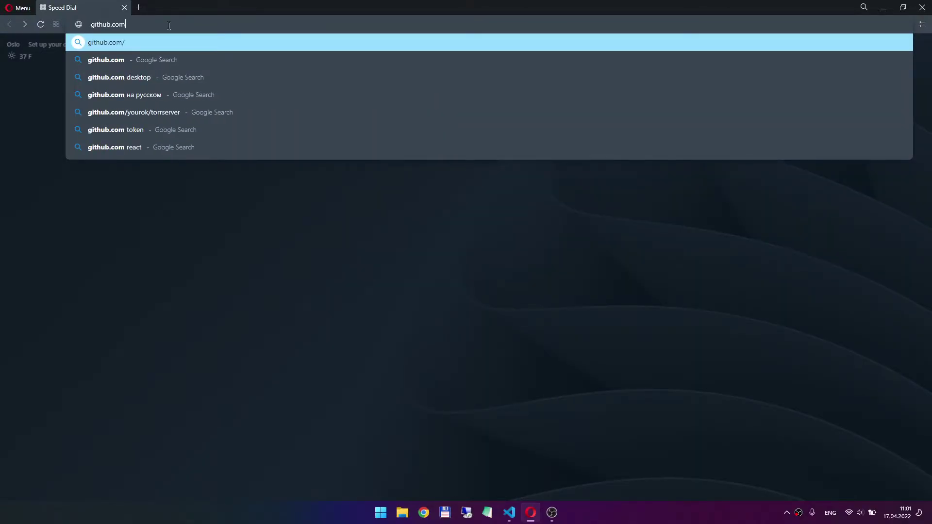
key(Return)
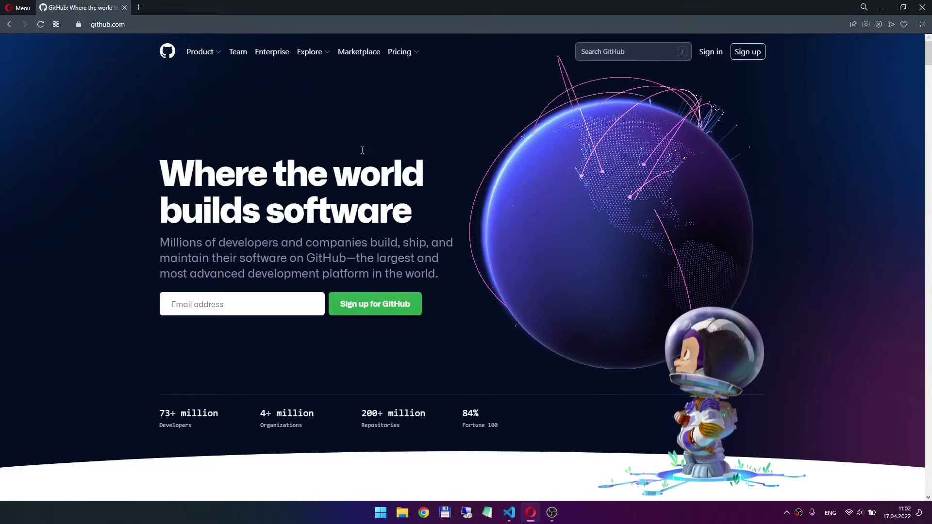
mouse_move(402, 51)
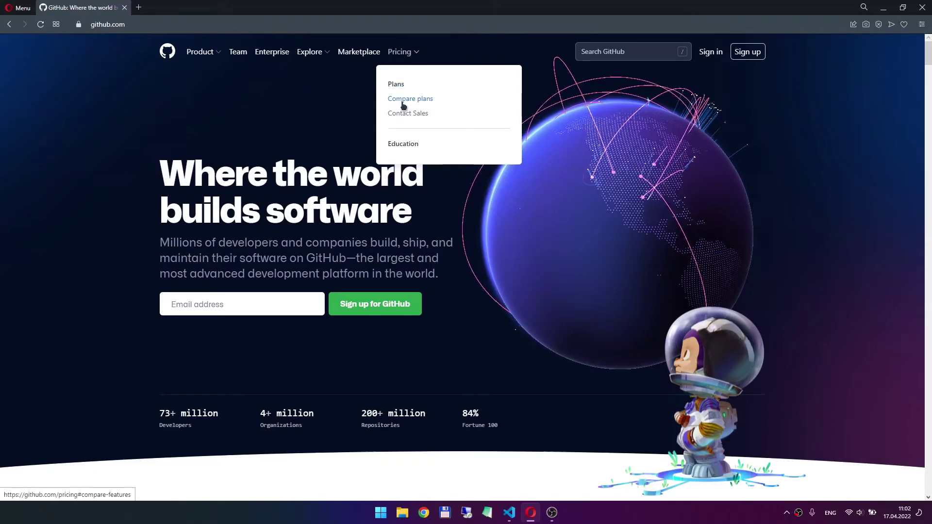
Step: Open Compare plans in a new tab and scroll through the Free, Team and Enterprise comparison
middle_click(405, 98)
key(ctrl+Tab)
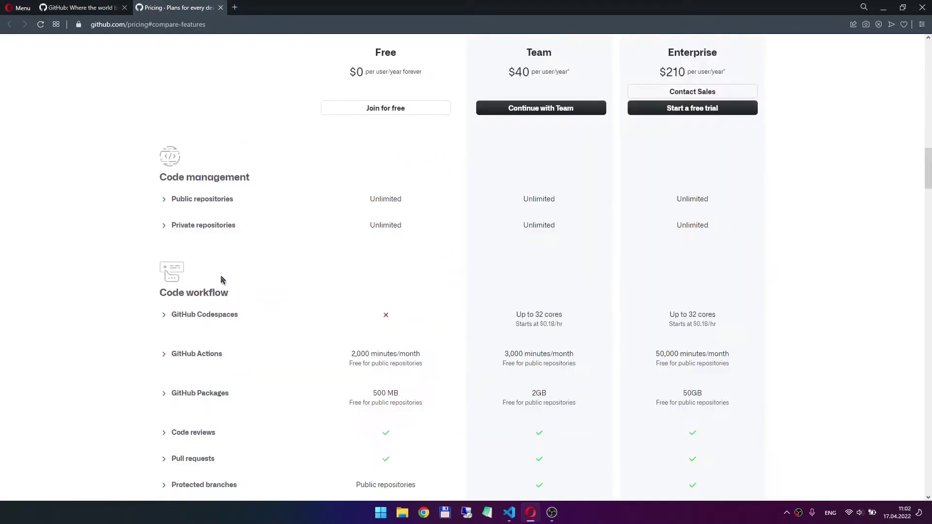
scroll(305, 260, up, 3)
scroll(305, 260, down, 2)
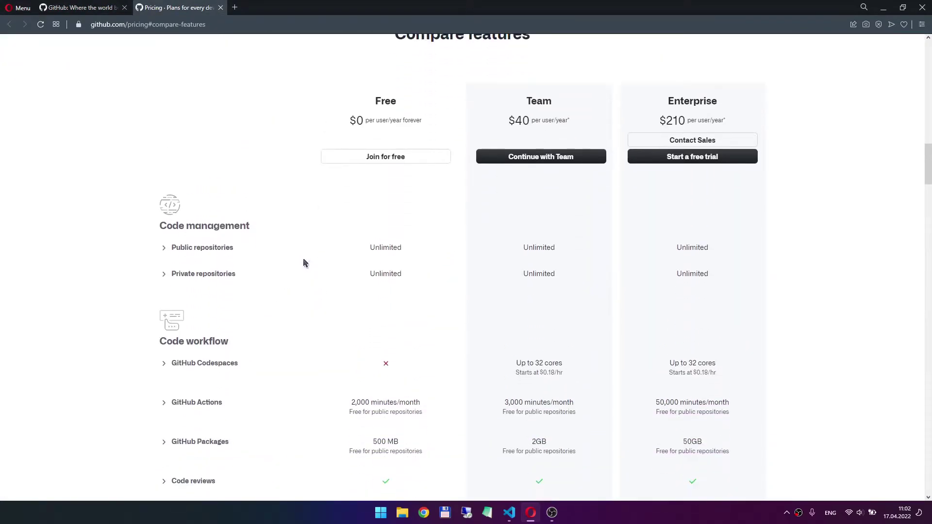
scroll(386, 114, up, 1)
scroll(383, 114, down, 1)
scroll(343, 238, down, 1)
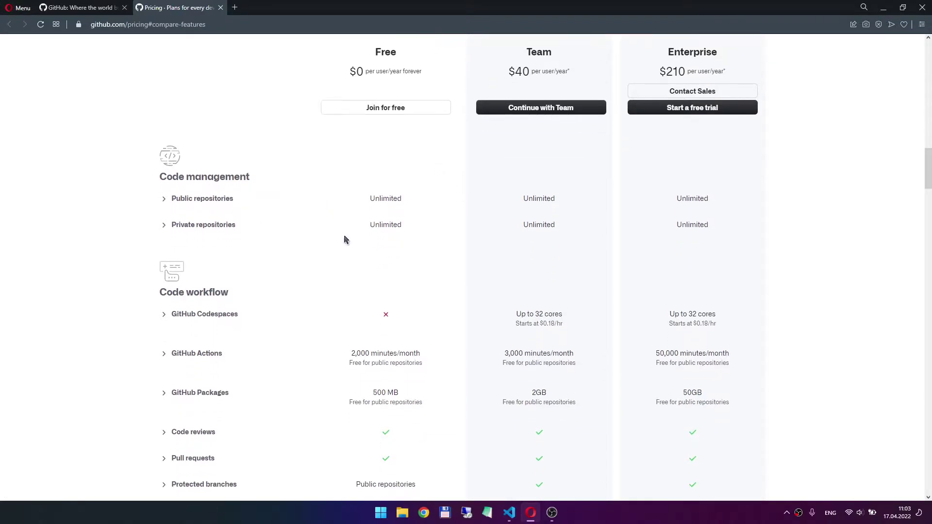
scroll(343, 239, down, 2)
scroll(343, 239, up, 1)
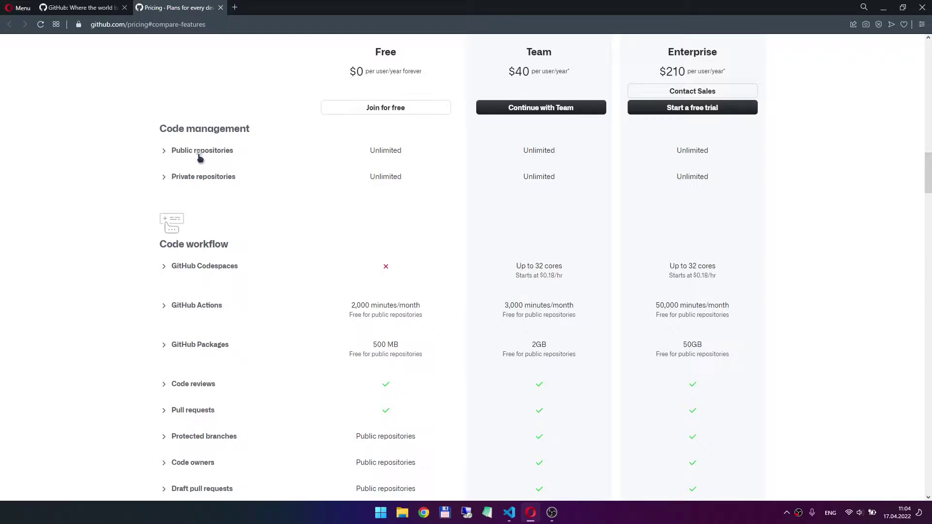
scroll(332, 279, down, 1)
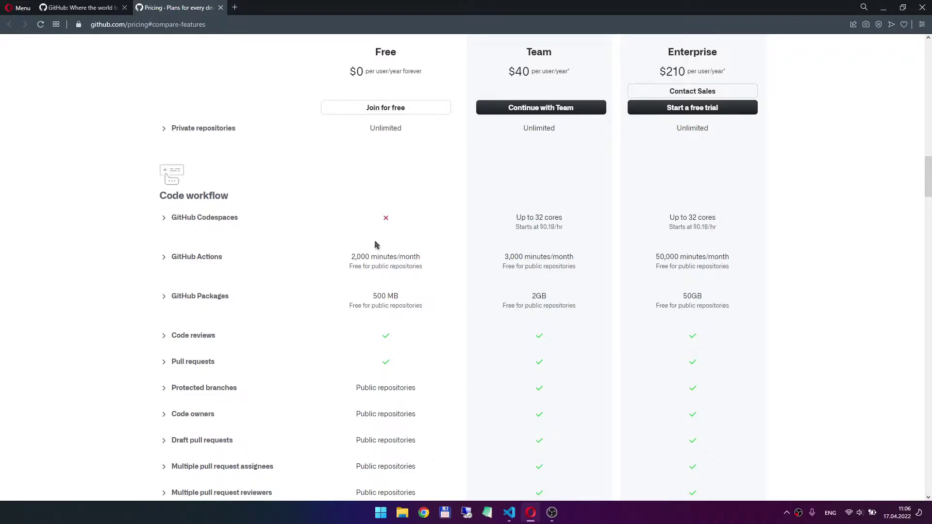
Step: Scroll through the plan comparison table, then close the Pricing tab
scroll(379, 216, down, 5)
scroll(369, 228, down, 5)
scroll(358, 250, down, 4)
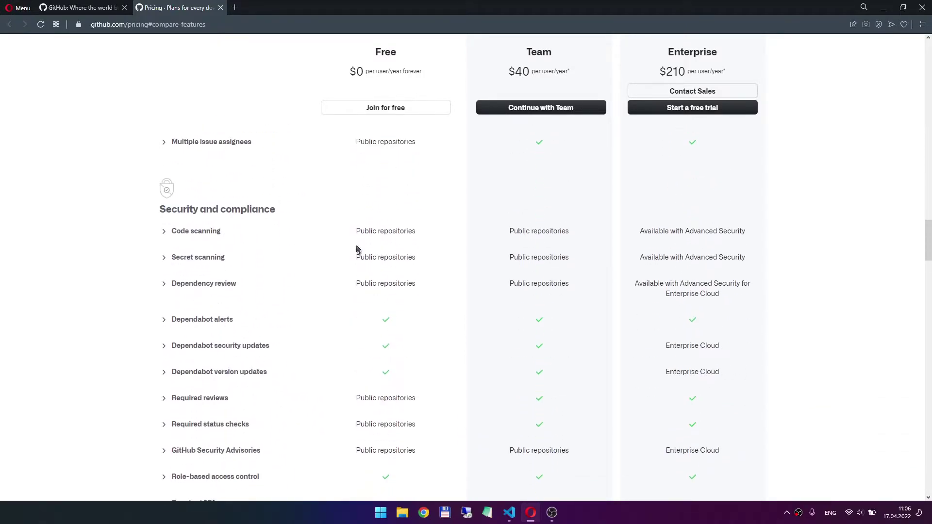
scroll(370, 275, down, 5)
scroll(362, 260, down, 3)
scroll(371, 165, up, 2)
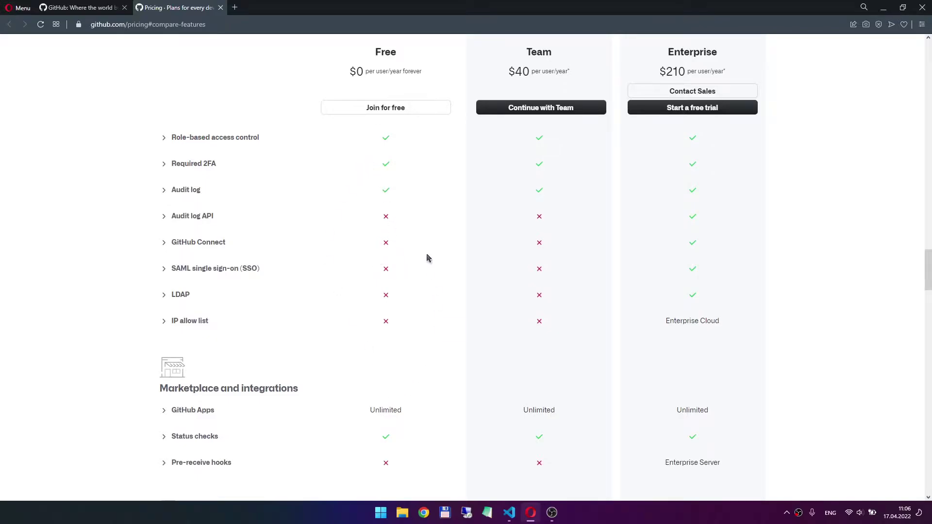
scroll(426, 258, up, 2)
scroll(408, 235, up, 5)
scroll(400, 250, up, 5)
scroll(406, 265, up, 4)
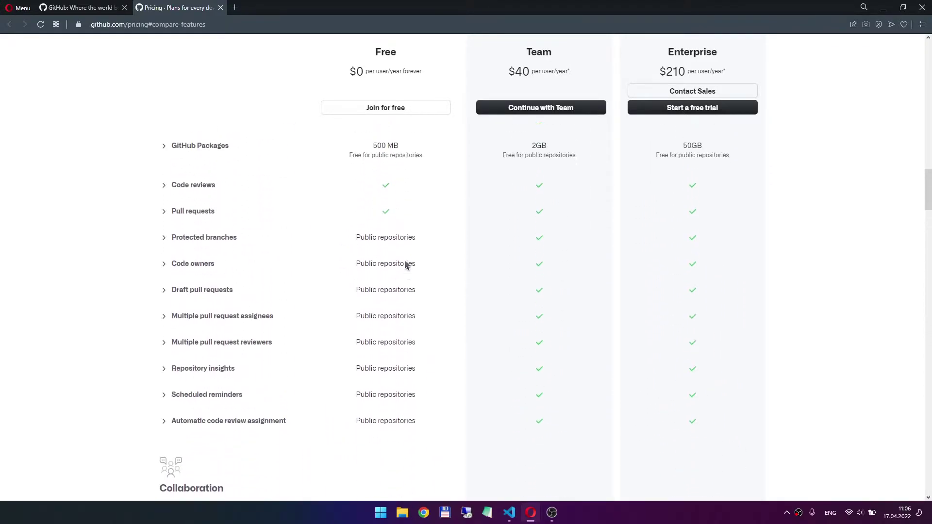
scroll(407, 265, up, 3)
scroll(405, 260, up, 2)
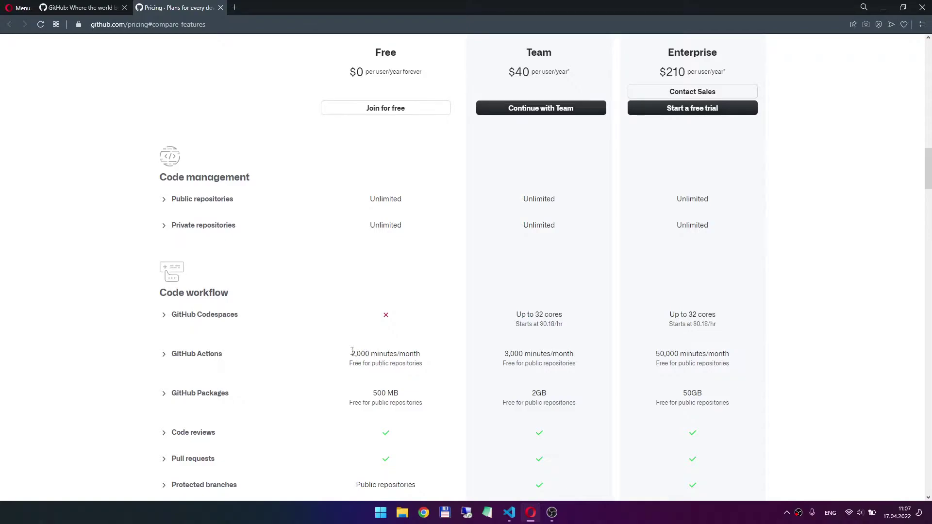
middle_click(200, 5)
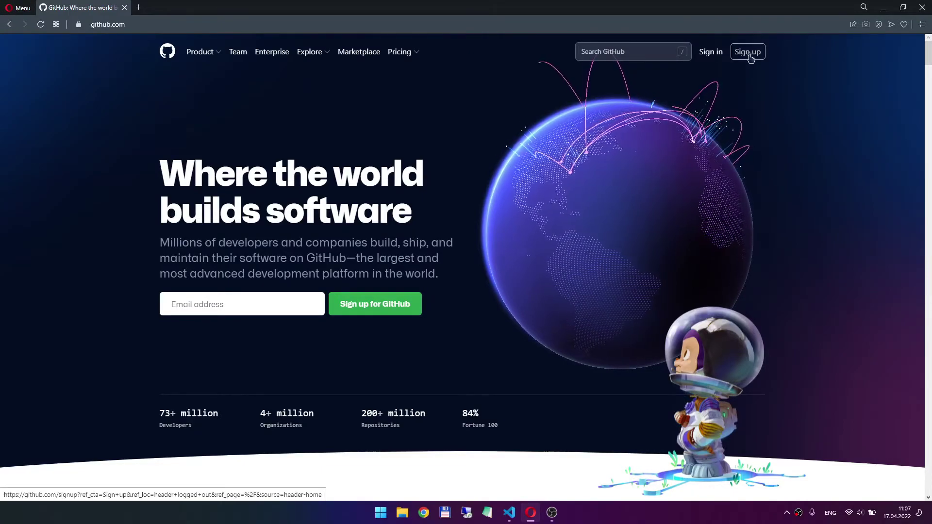
Step: Start GitHub account sign-up, then open a blank Speed Dial tab beside it
click(748, 52)
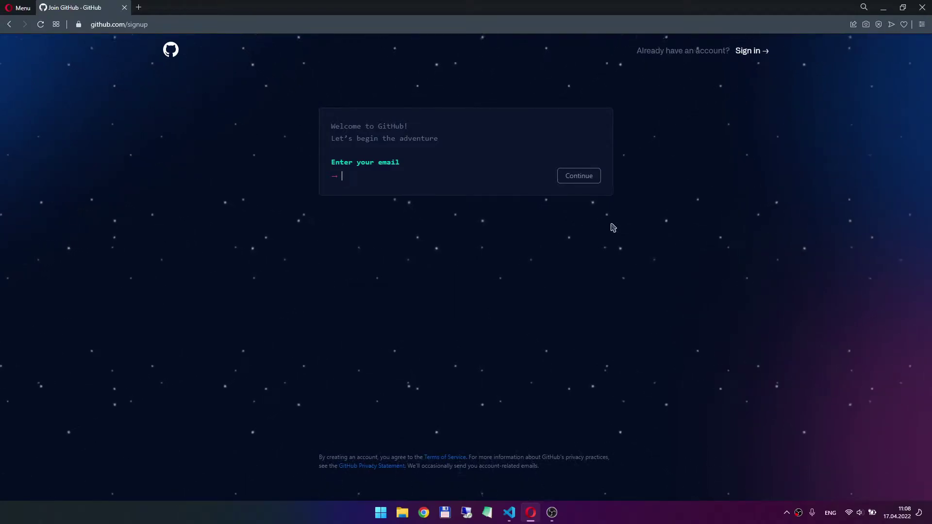
click(139, 6)
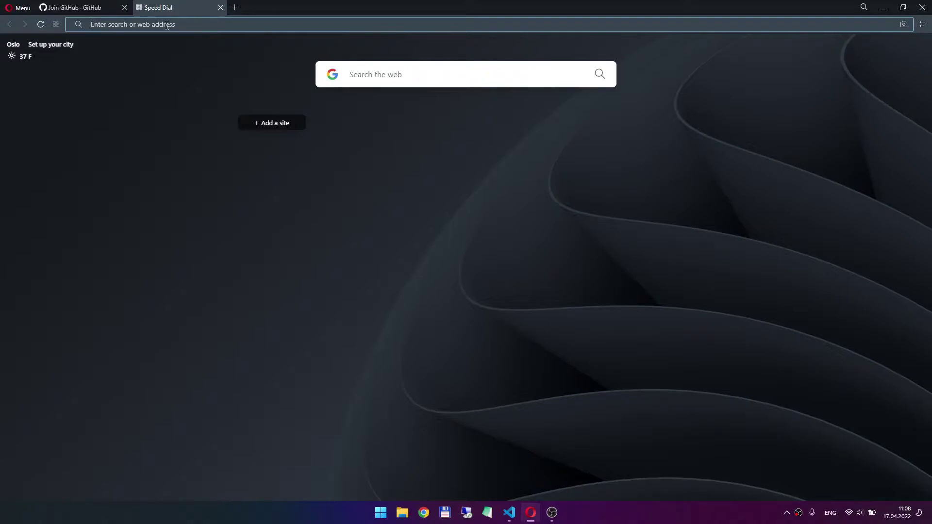
Step: Go to gmail.com and switch the page language to English
text(g)
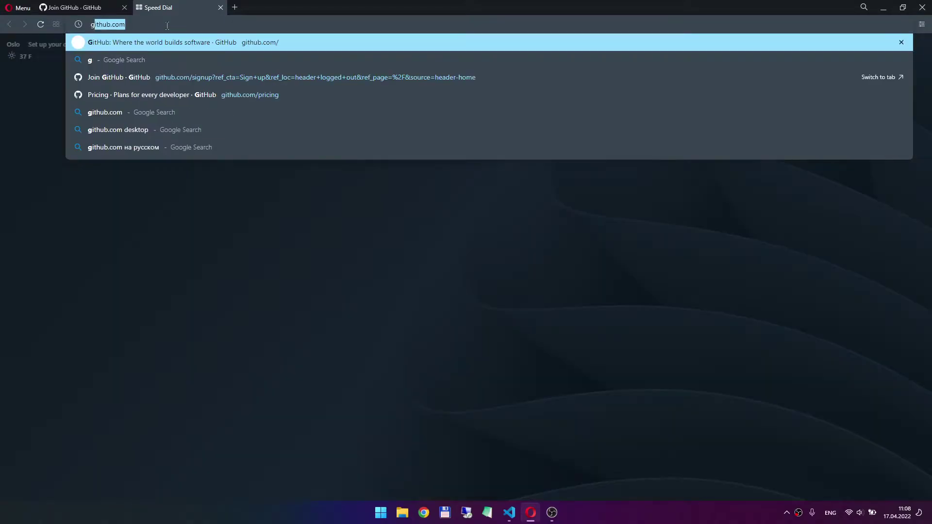
text(mail.com)
key(Return)
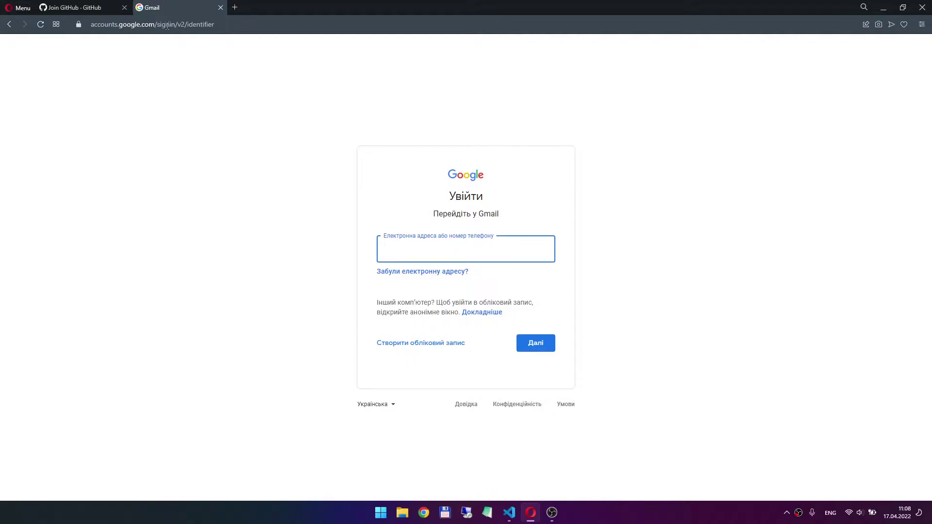
click(391, 405)
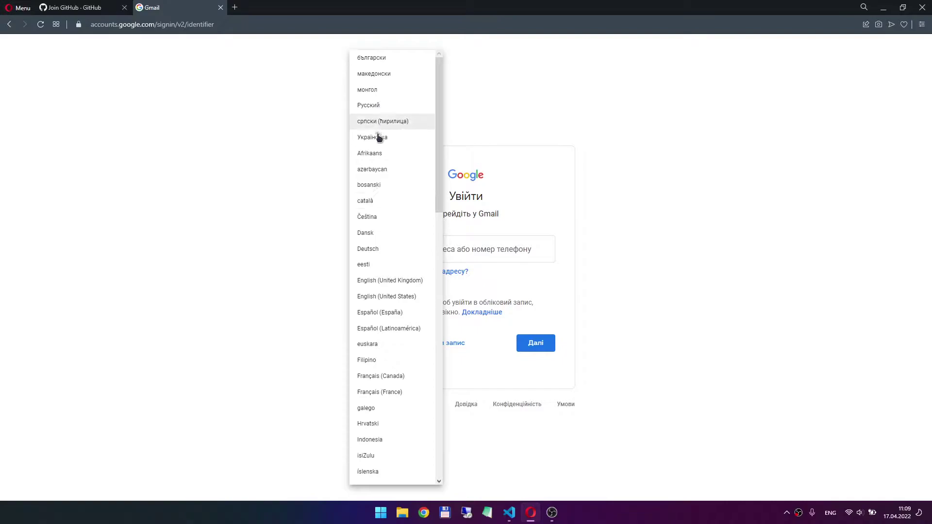
scroll(397, 237, down, 2)
scroll(398, 273, down, 3)
scroll(391, 274, up, 2)
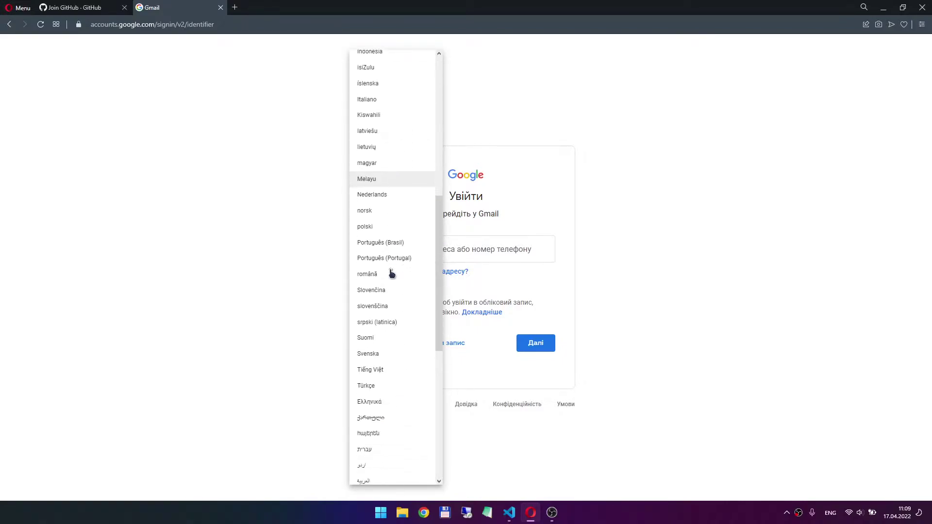
scroll(389, 272, up, 2)
scroll(389, 273, up, 1)
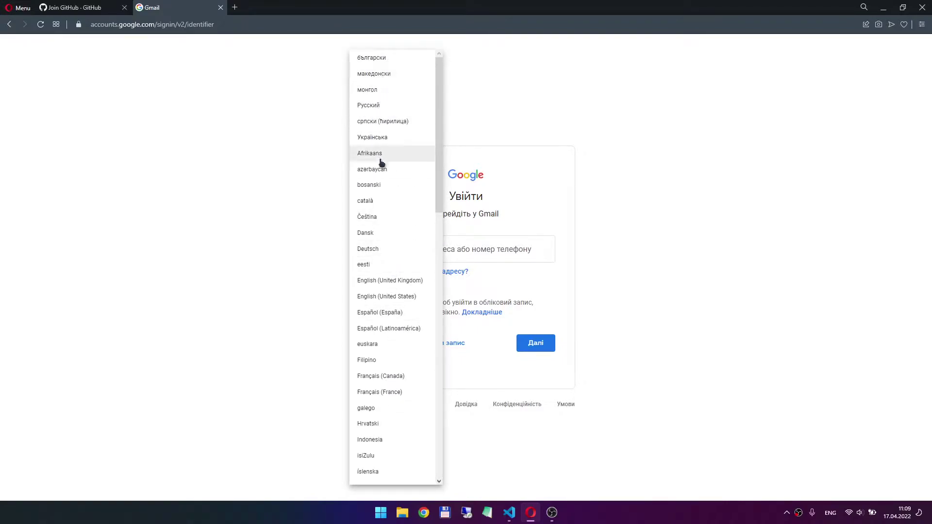
click(407, 296)
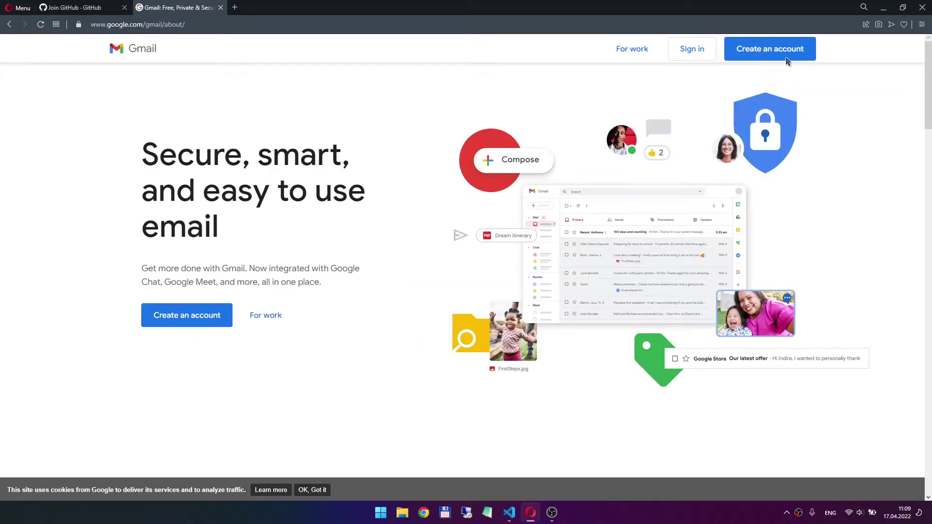
Step: Open the Create account form and set its language to English (United States)
click(769, 47)
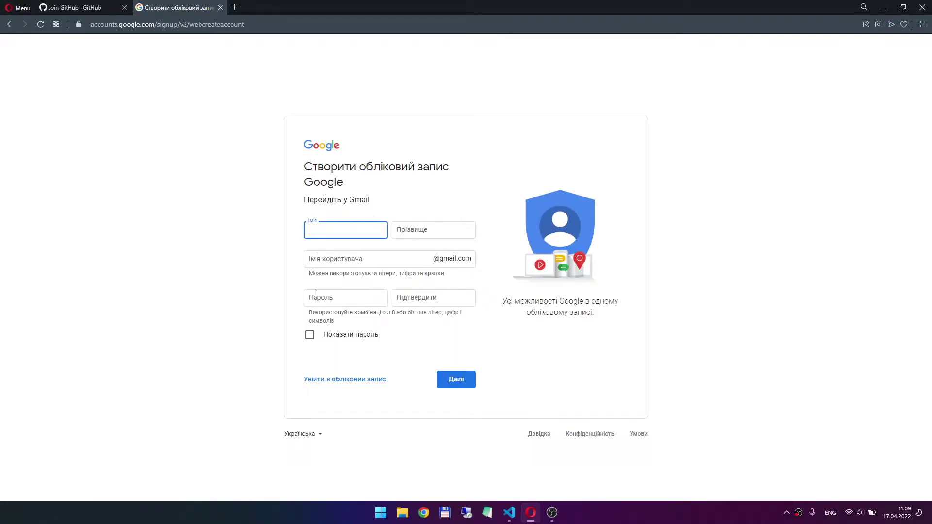
click(322, 435)
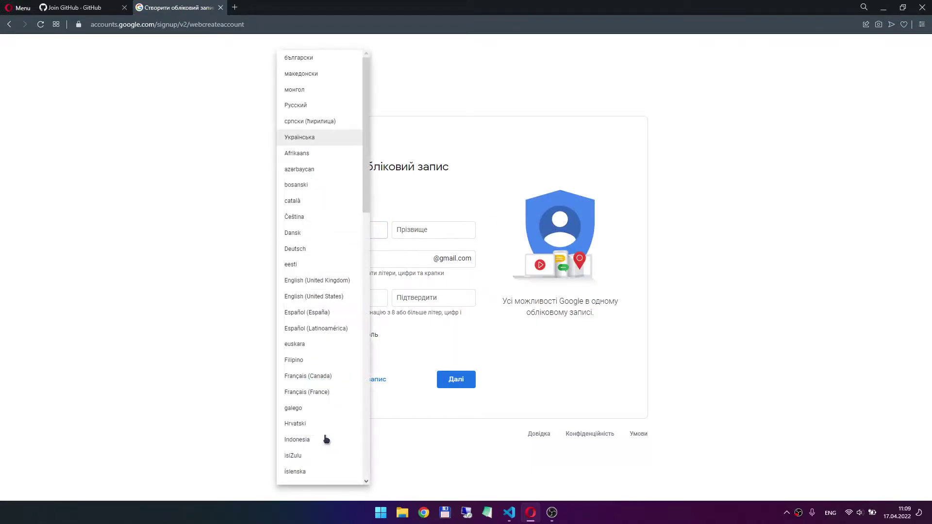
click(316, 299)
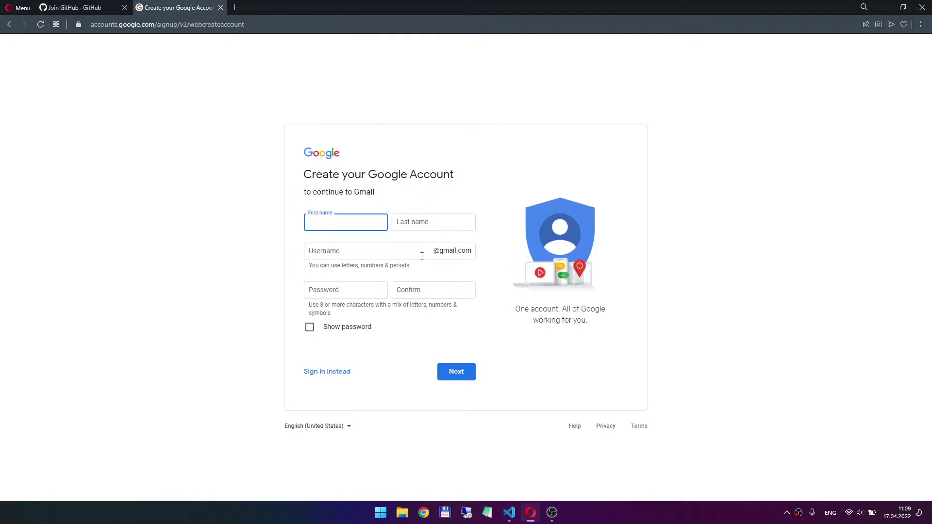
Step: Place the cursor in the First name field of the sign-up form
click(419, 226)
click(353, 222)
click(449, 217)
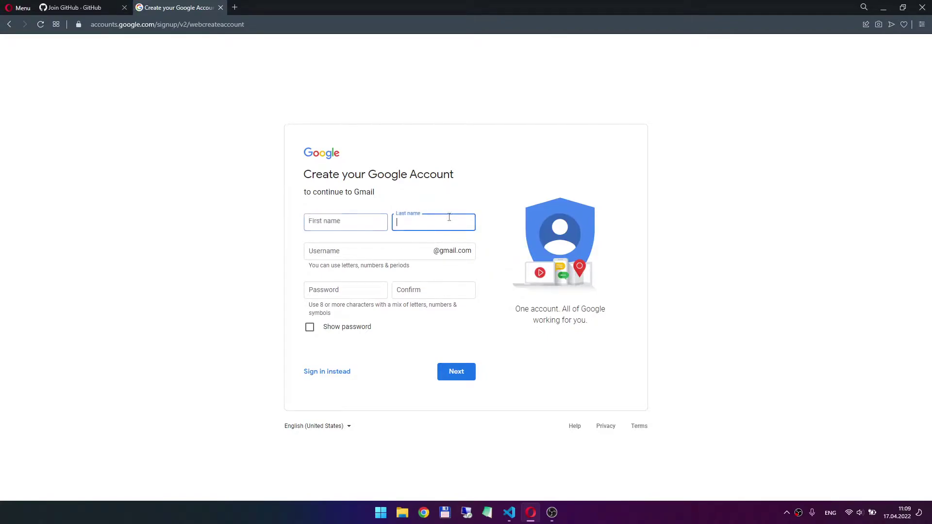
click(373, 221)
click(419, 223)
click(334, 220)
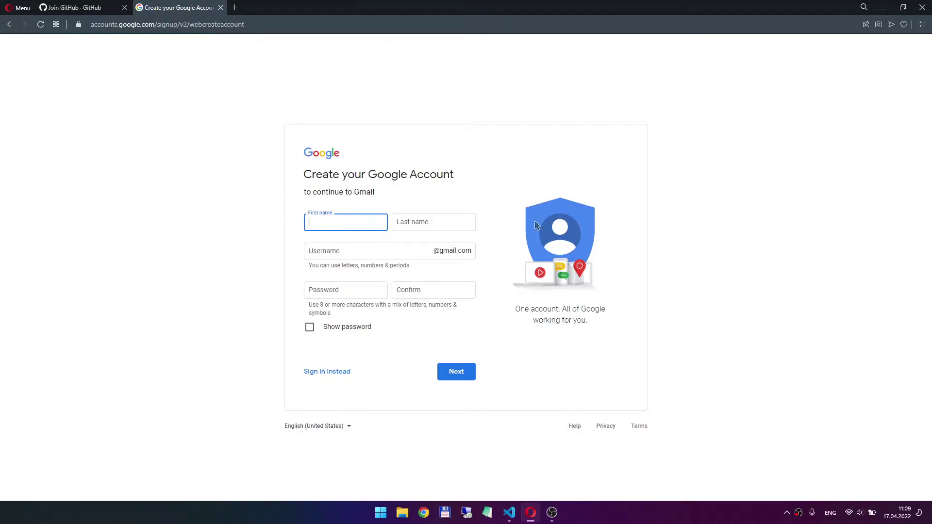
click(414, 226)
click(367, 228)
Step: Enter the first and last name with the Russian layout, then select the username text
click(392, 225)
click(374, 225)
click(409, 220)
click(355, 224)
key(alt+shift)
text(Виталий)
key(Tab)
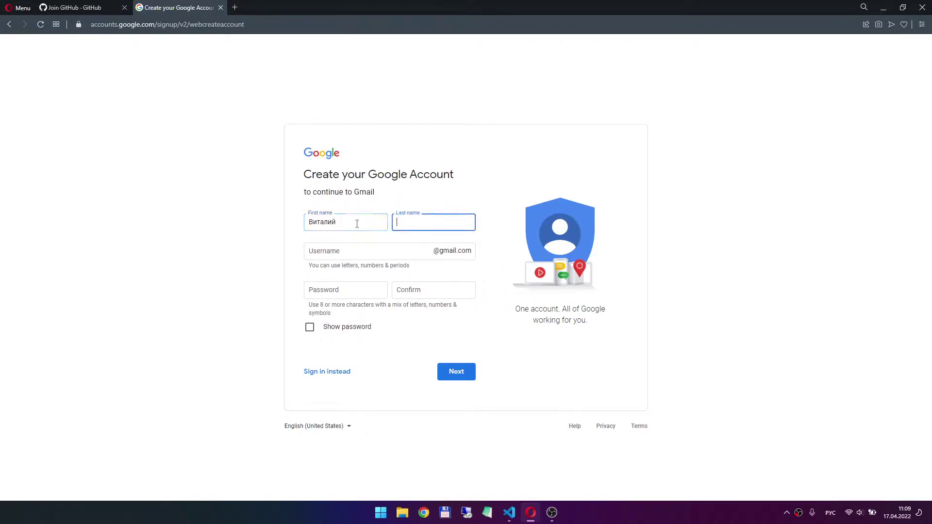
text(Виталий)
click(354, 251)
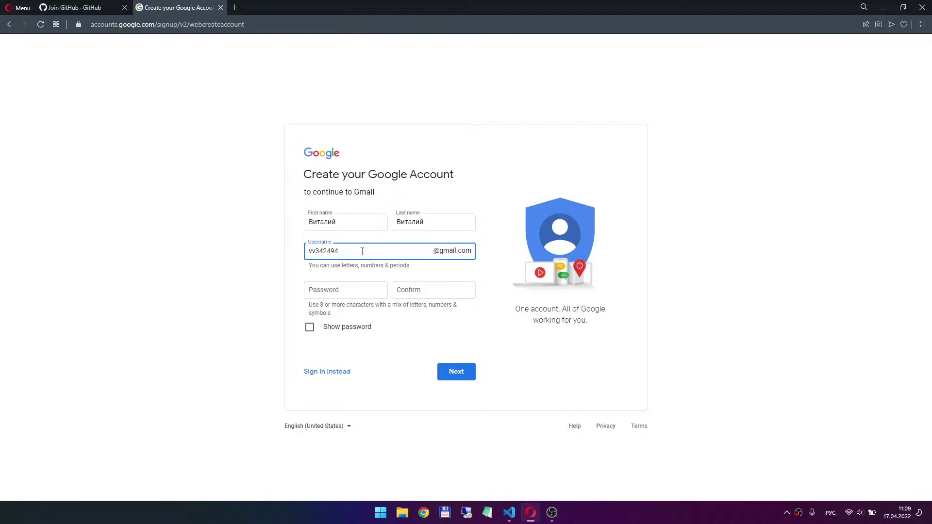
drag(362, 251, 284, 251)
Step: Paste a different username and append a 2 so it is no longer taken
text(sacred.neobi.github)
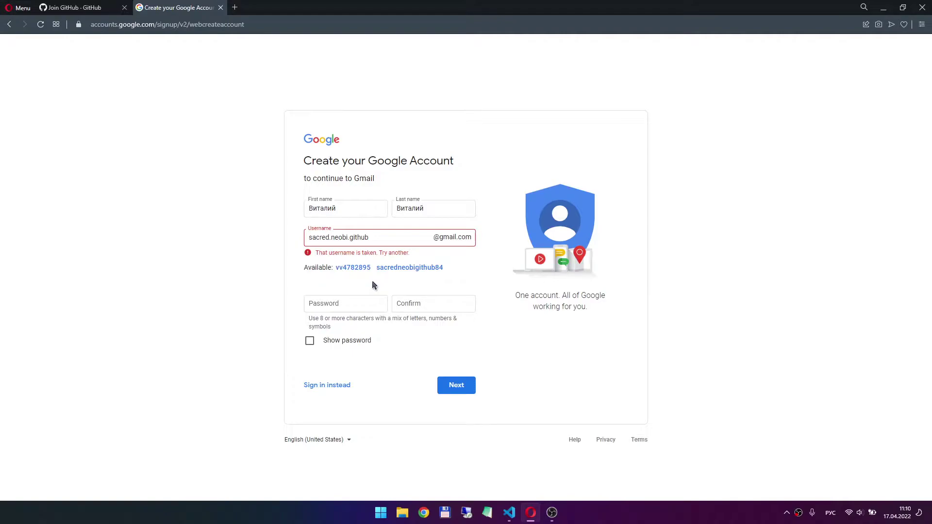
click(389, 243)
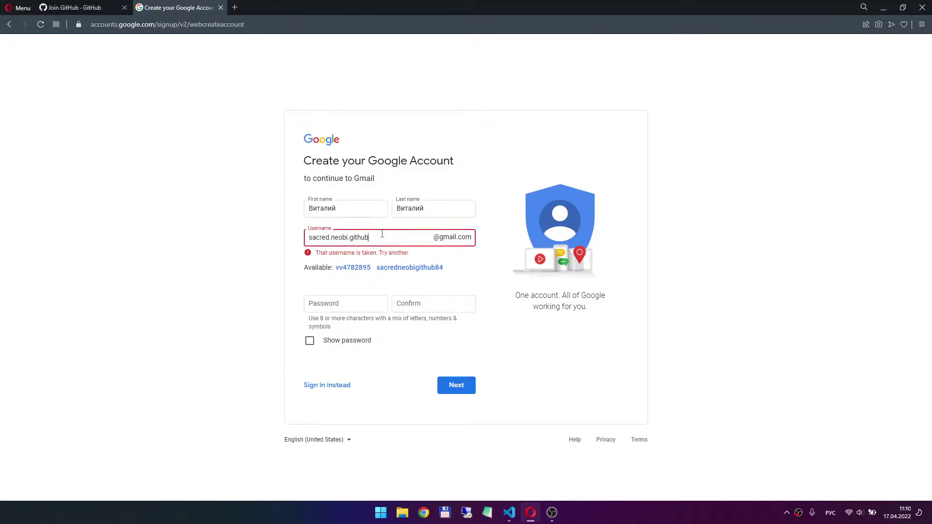
text(2)
click(384, 281)
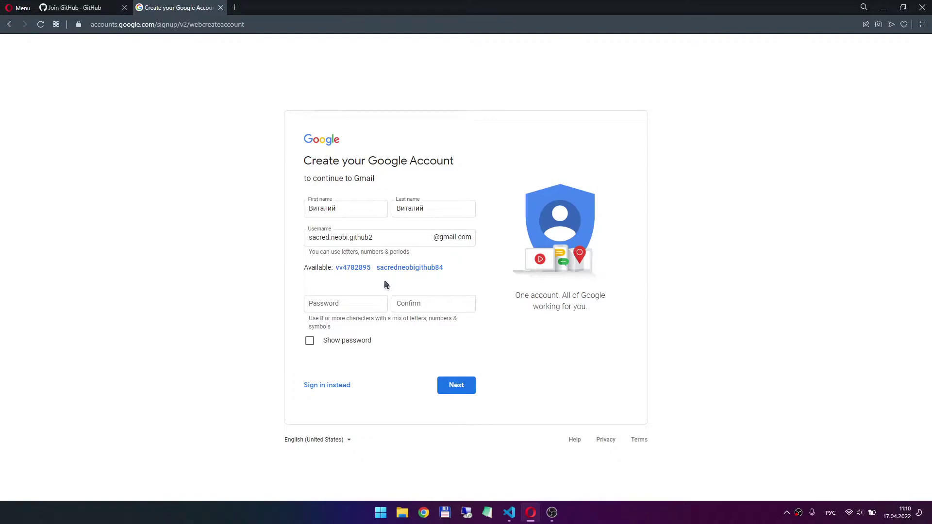
click(386, 236)
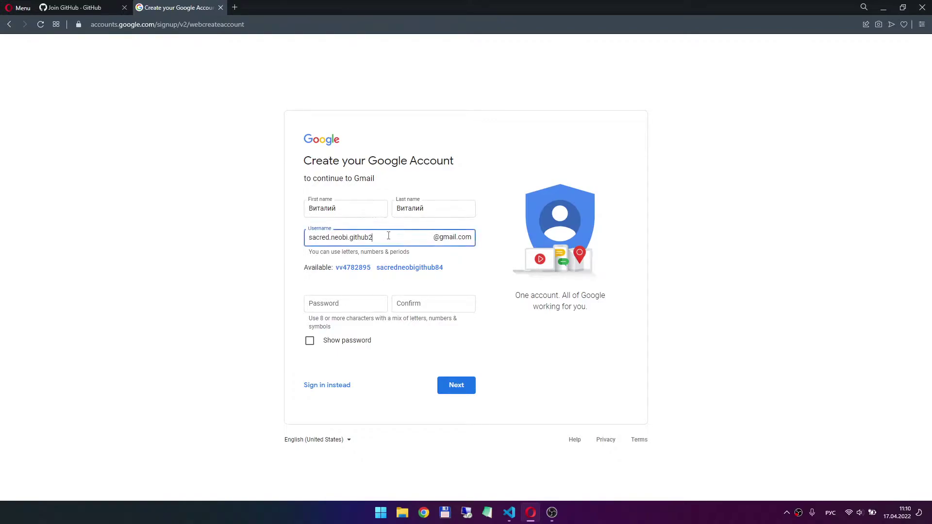
click(386, 290)
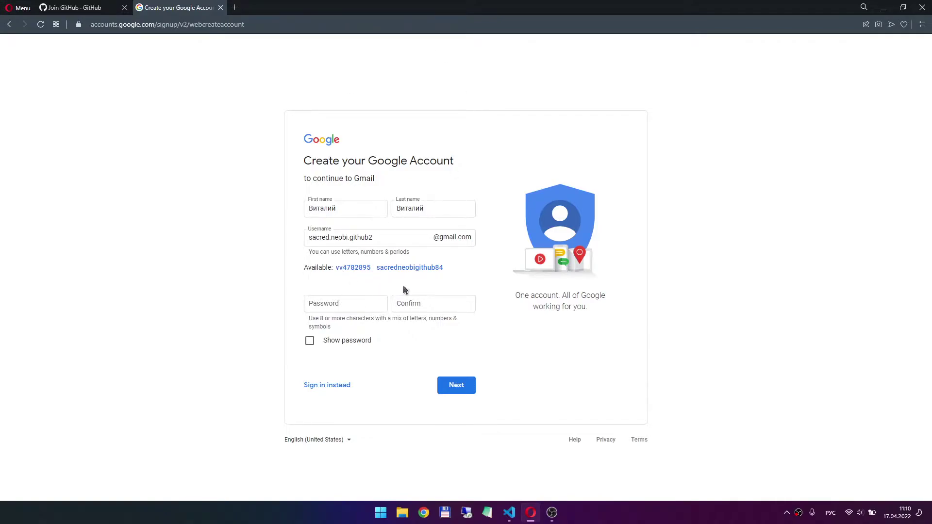
Step: Enter the account password and repeat it in the Confirm field
click(366, 308)
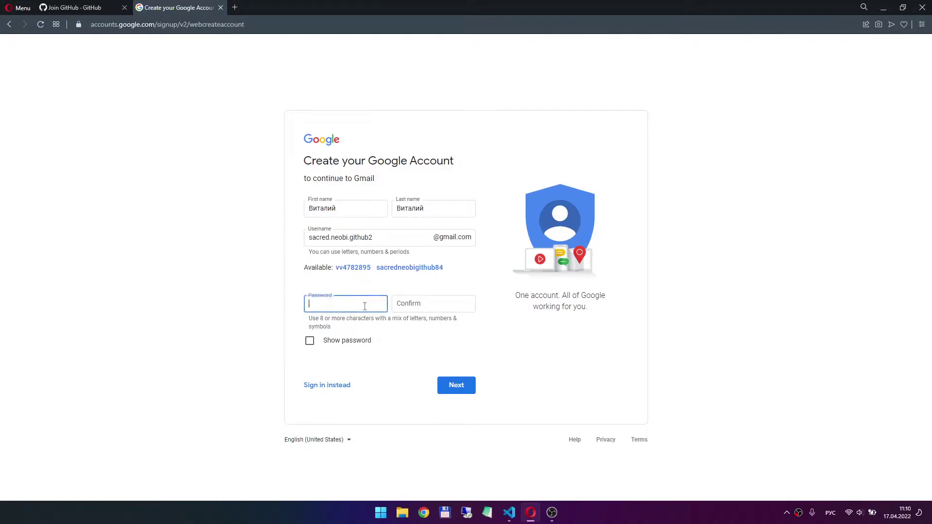
text(••)
key(alt+shift)
text(••)
text(••••••••)
text(••)
click(430, 303)
text(••••)
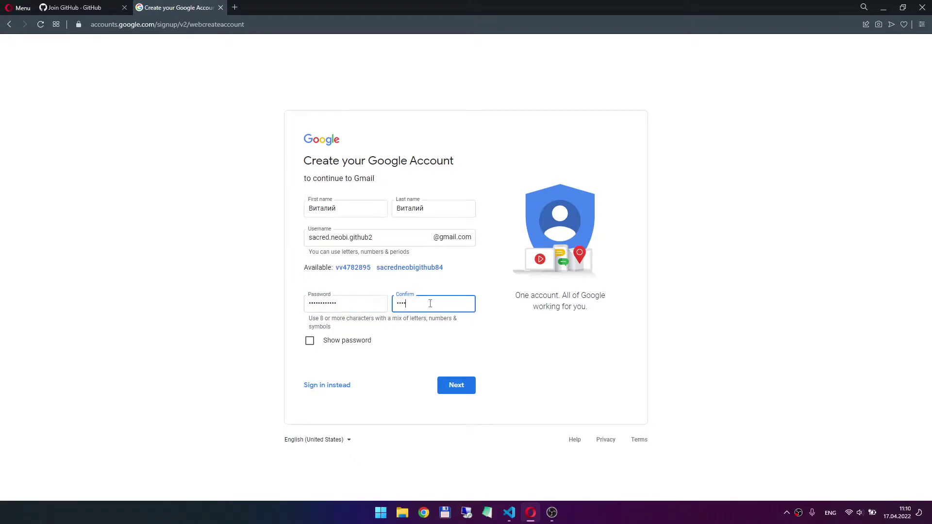
text(••••••)
text(•)
drag(320, 319, 400, 321)
click(400, 322)
Step: Submit the name, username and password form with Next
click(463, 385)
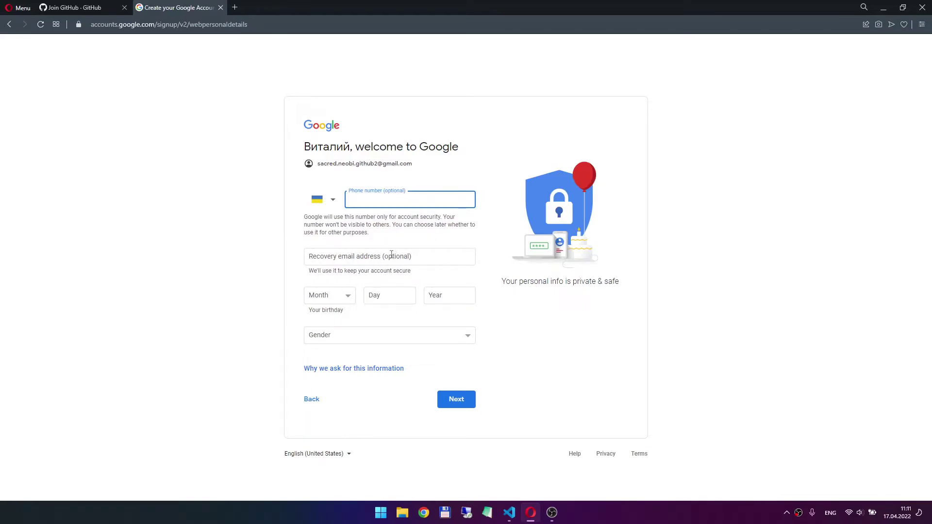
drag(374, 231, 305, 217)
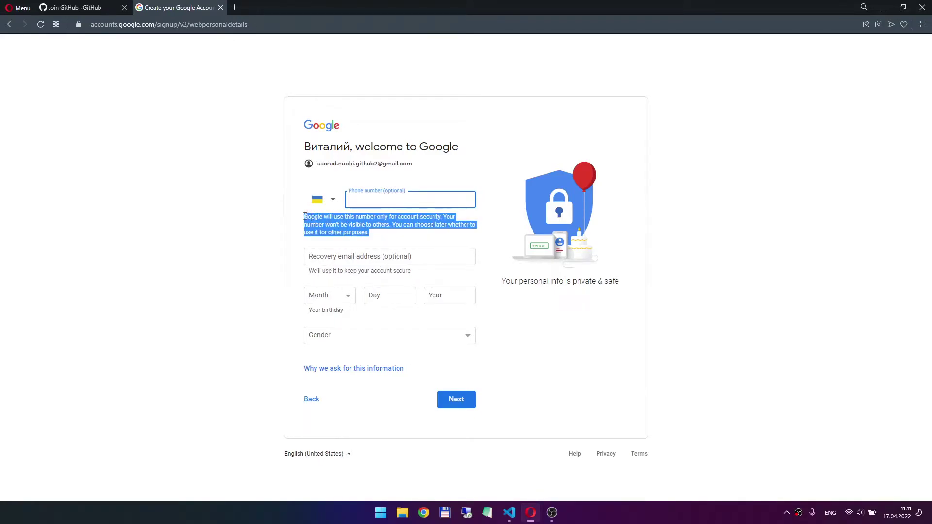
click(328, 232)
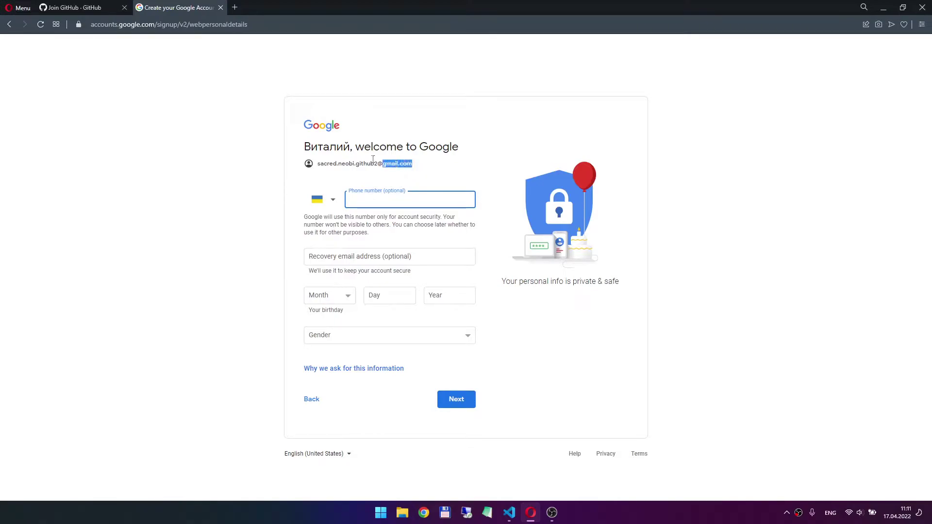
Step: Copy the new Gmail address shown under the personal details heading
drag(412, 164, 318, 164)
right_click(321, 164)
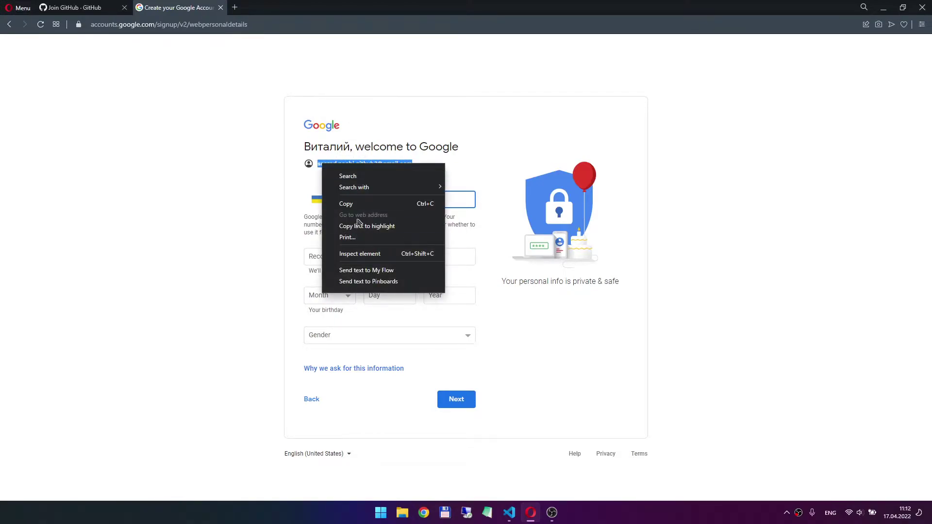
click(345, 203)
drag(284, 215, 392, 208)
click(394, 210)
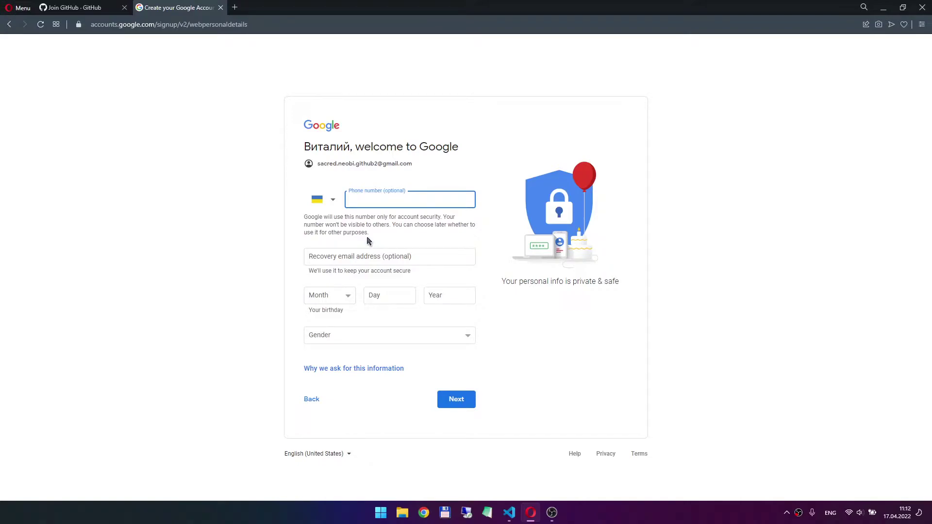
Step: Enter the birthday April 23, 1989
click(329, 299)
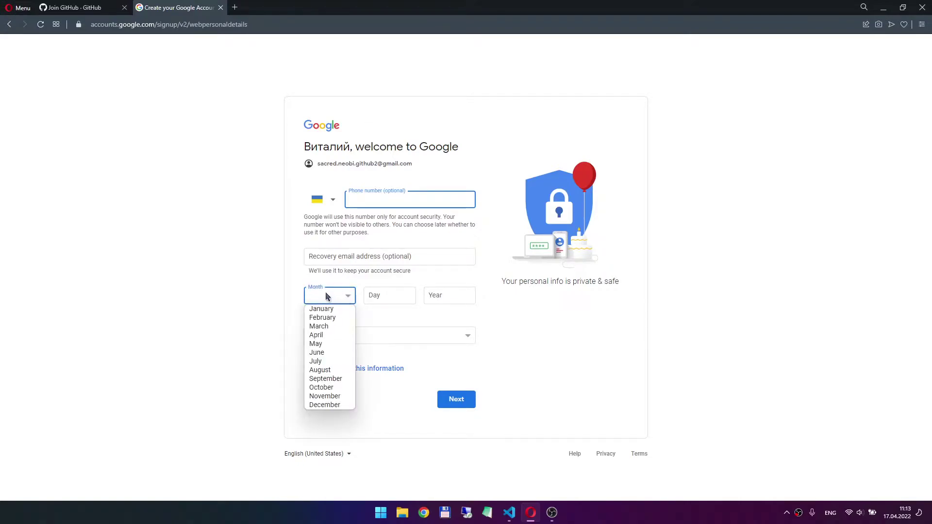
click(315, 334)
click(385, 299)
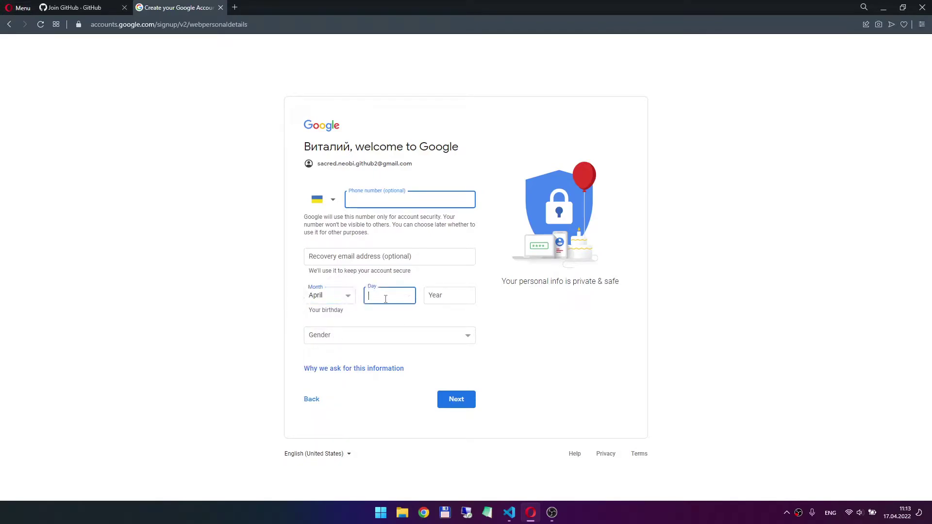
text(23)
click(440, 291)
text(19)
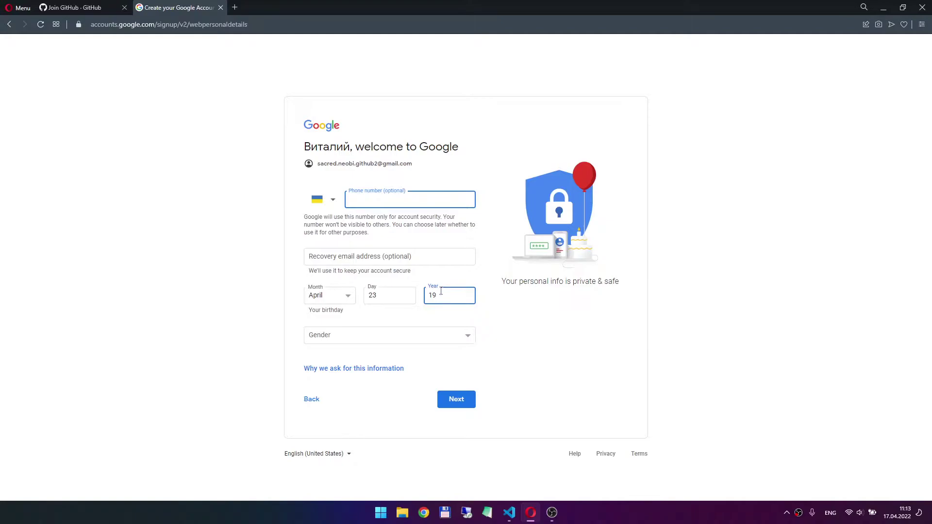
text(89)
Step: Choose Male as the gender and continue to the Privacy and Terms page
click(382, 341)
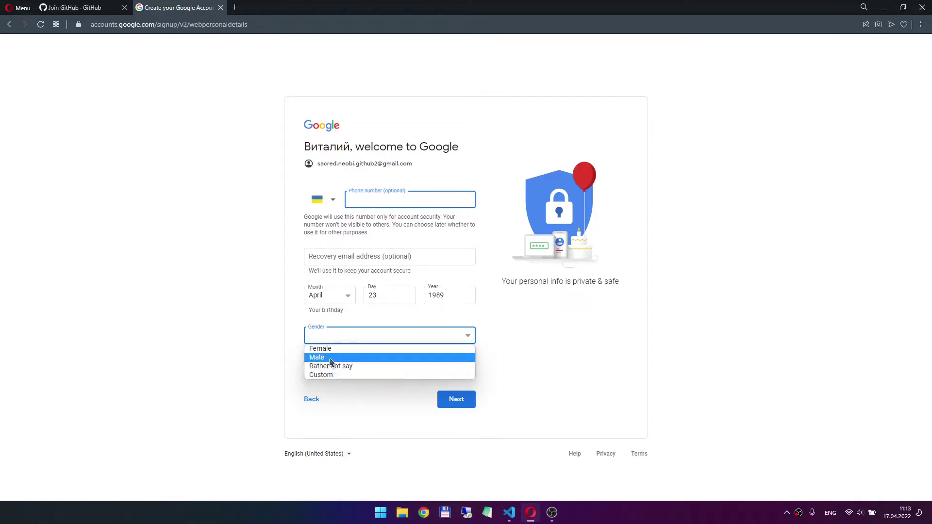
click(330, 359)
click(420, 334)
click(420, 335)
click(451, 340)
click(487, 340)
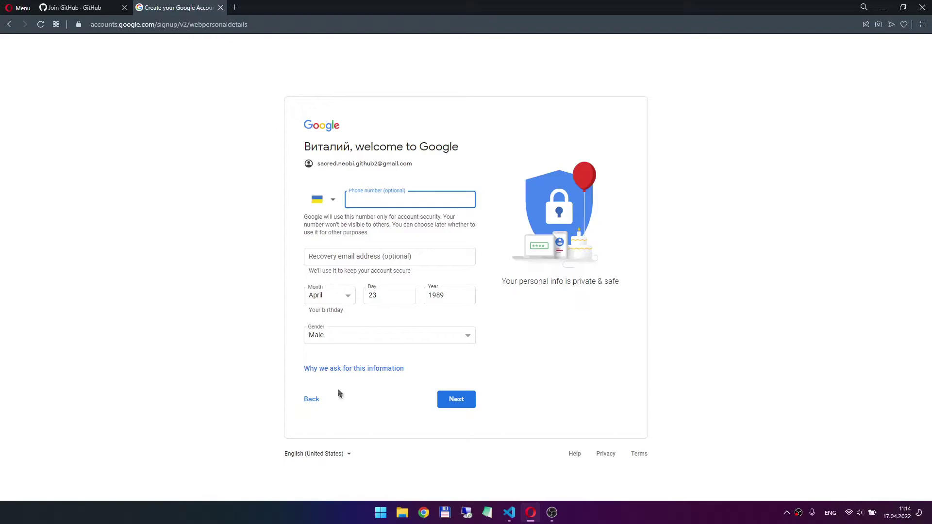
click(471, 406)
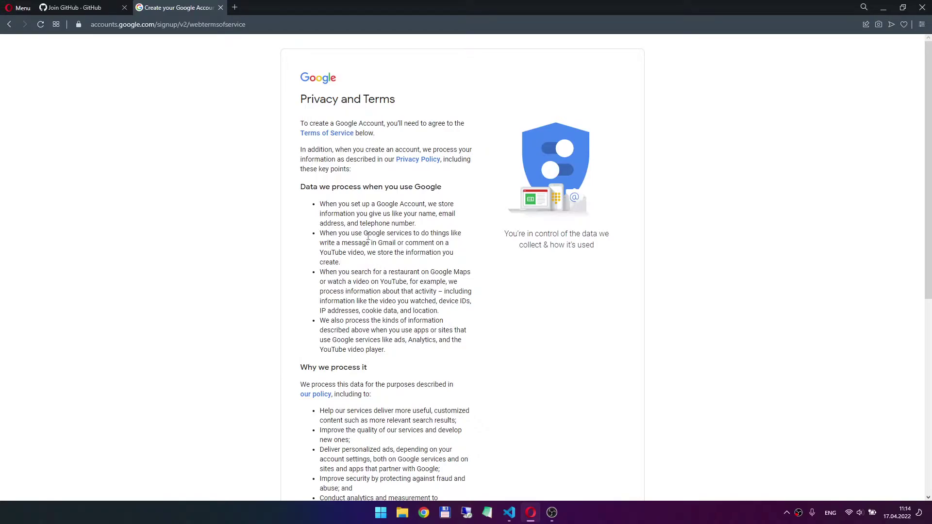
Step: Scroll through Google's Privacy and Terms and agree to them, opening the new Gmail inbox
scroll(388, 243, down, 3)
scroll(422, 248, down, 4)
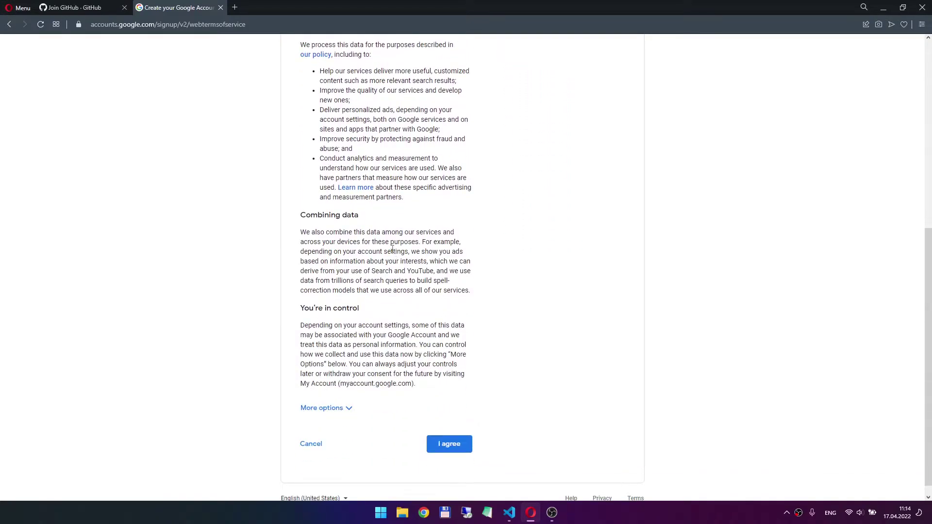
scroll(392, 249, up, 7)
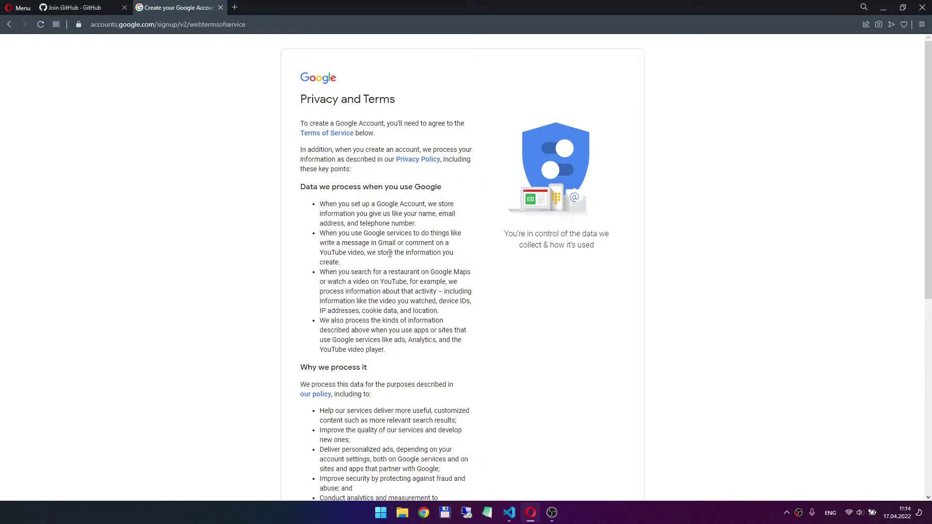
scroll(403, 266, down, 3)
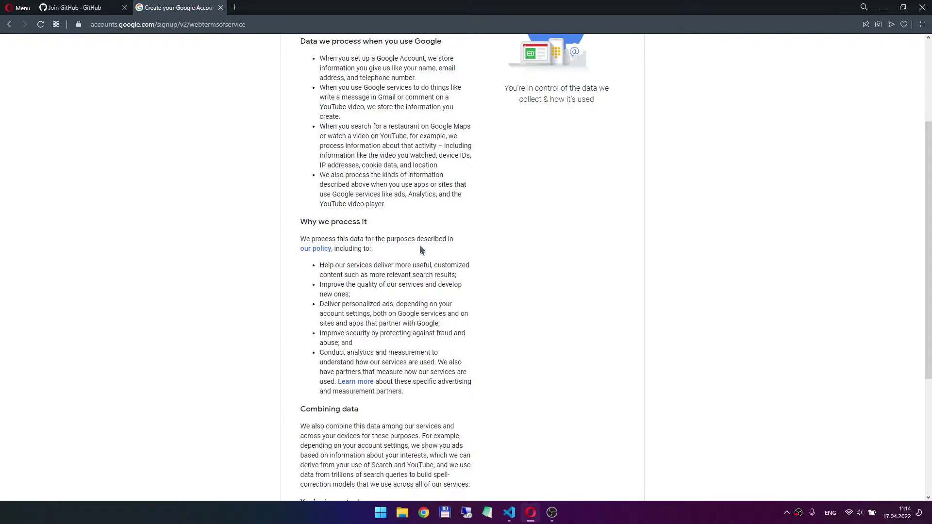
scroll(419, 249, down, 4)
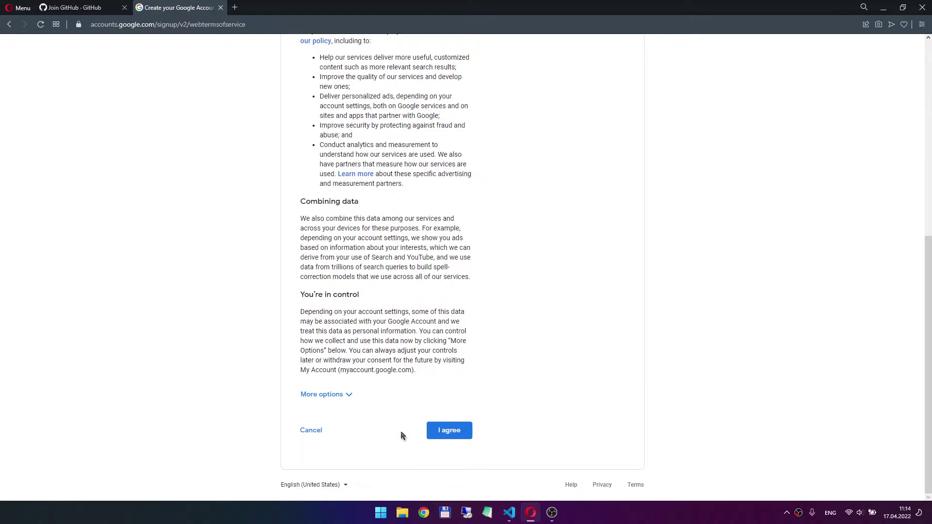
click(446, 434)
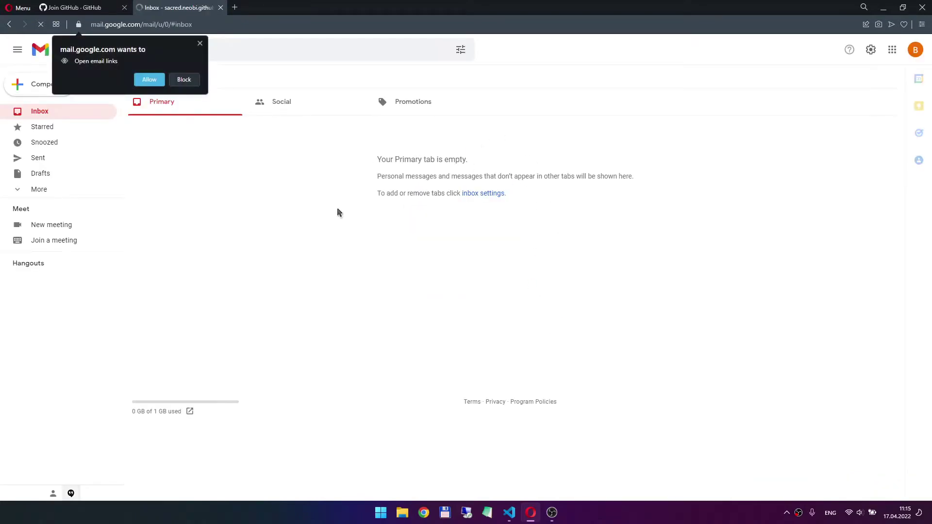
click(184, 79)
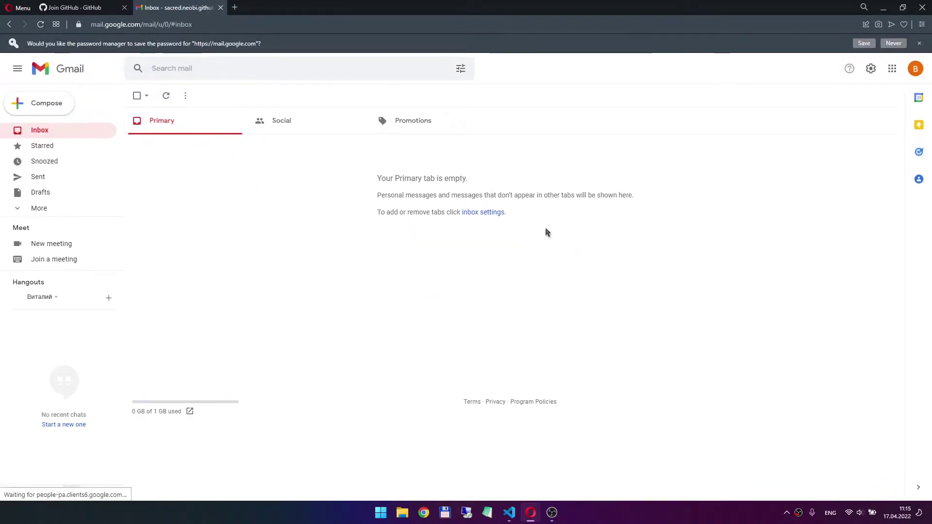
click(919, 43)
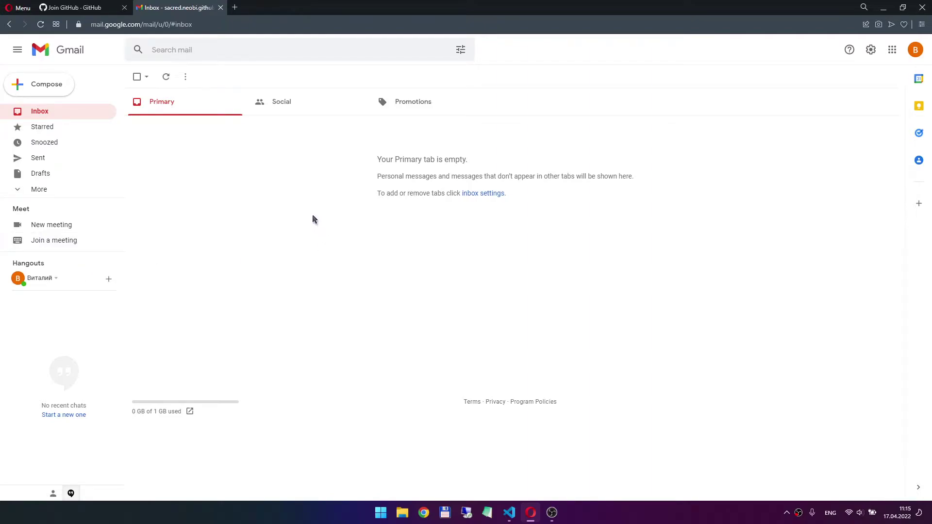
click(915, 51)
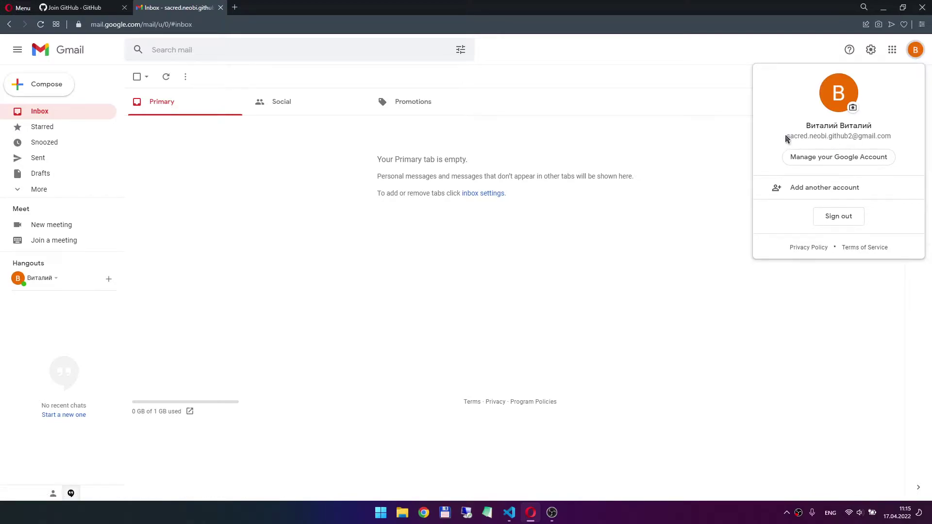
drag(786, 138, 891, 138)
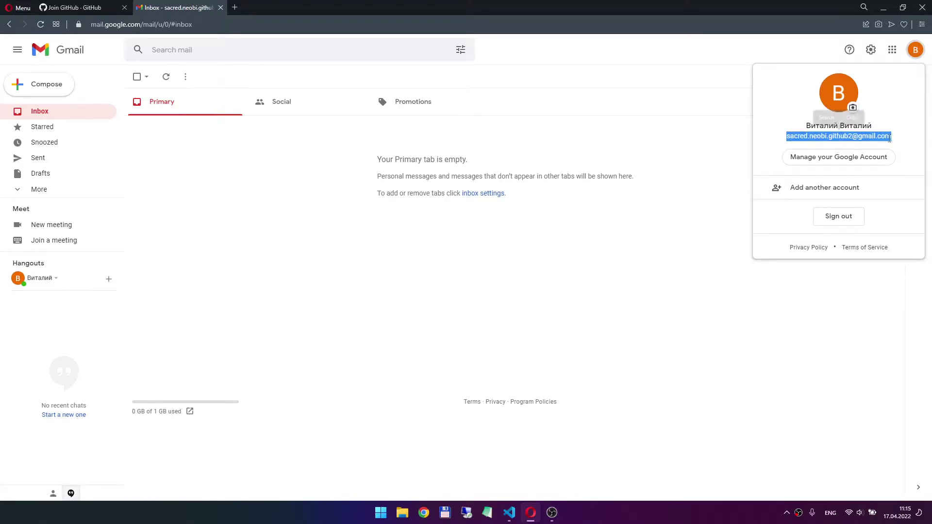
click(852, 119)
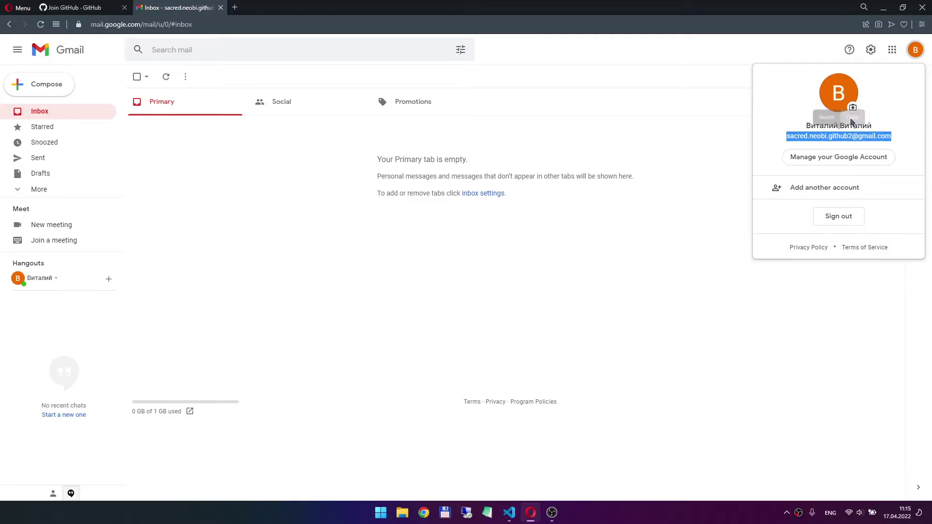
Step: Close the account panel and return to the GitHub sign-up page
click(812, 137)
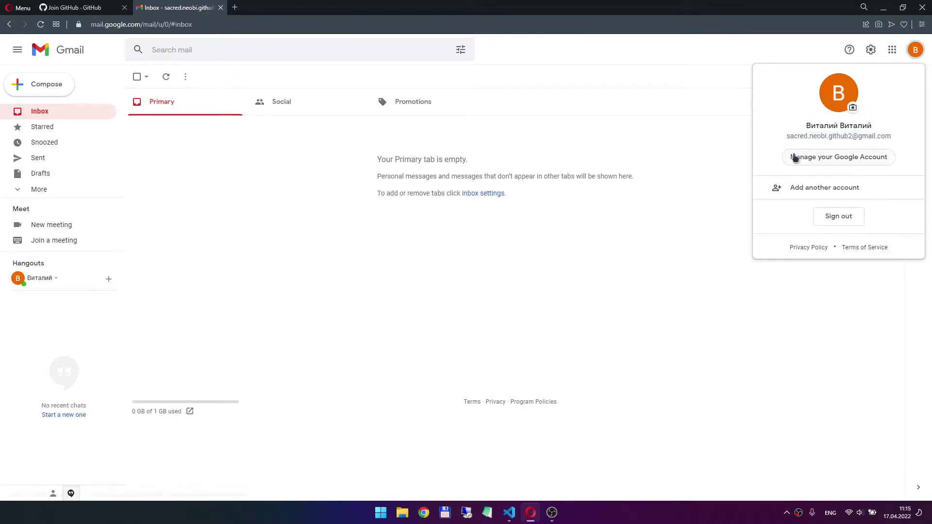
click(633, 254)
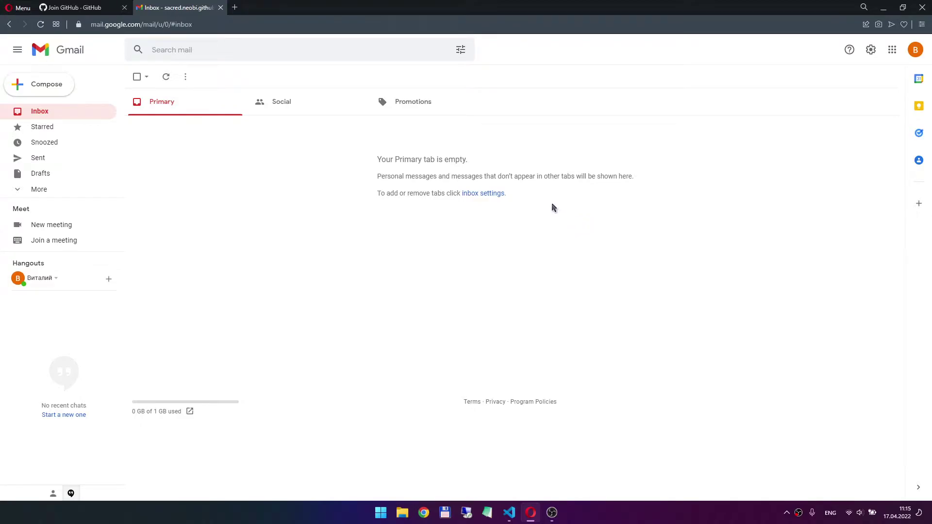
click(88, 4)
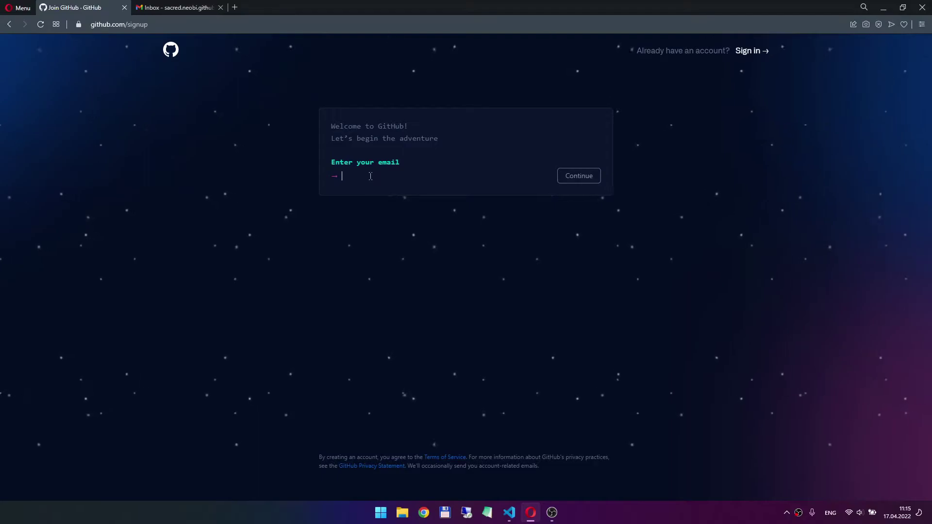
Step: Paste the Gmail address into GitHub's email field and set a strong password
key(ctrl+v)
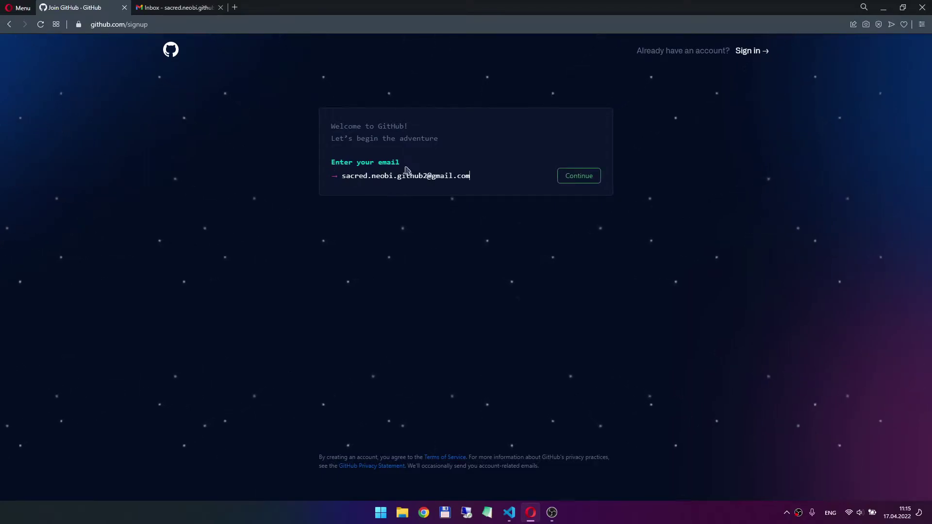
click(582, 181)
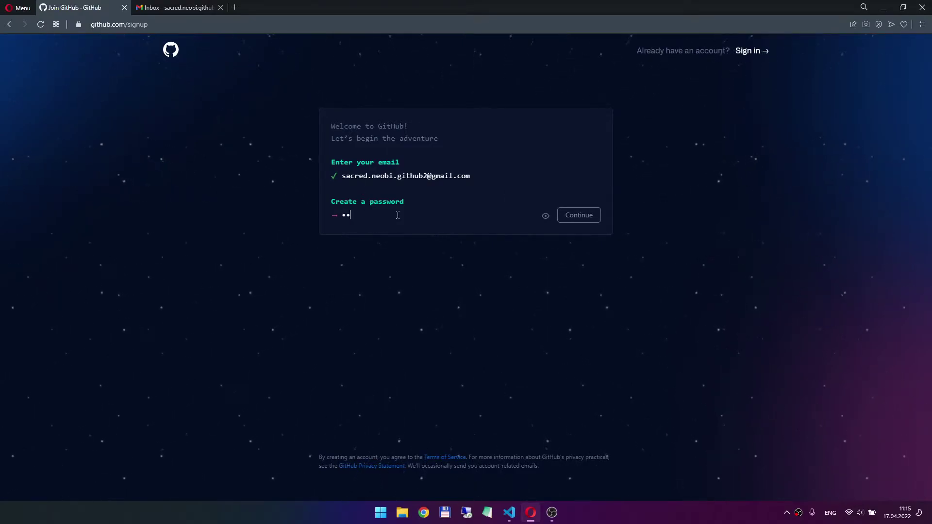
text(•••)
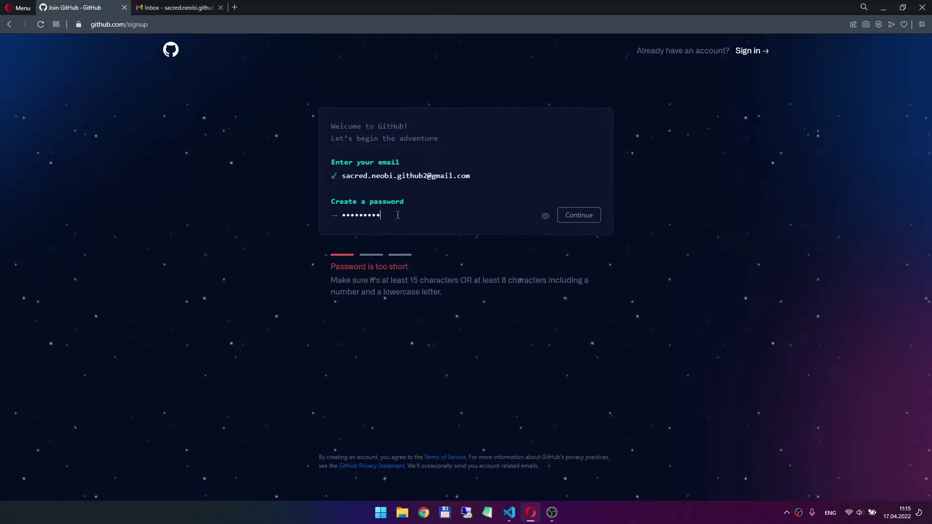
text(•••)
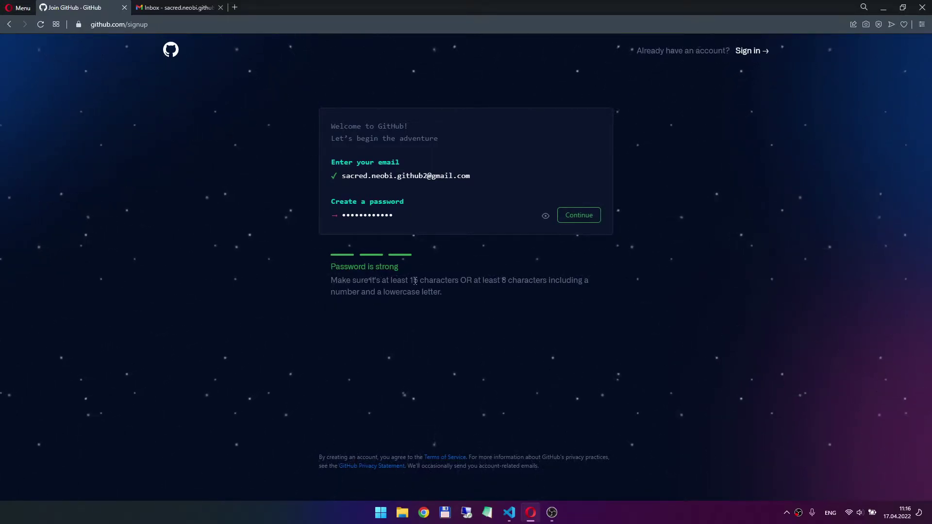
click(581, 216)
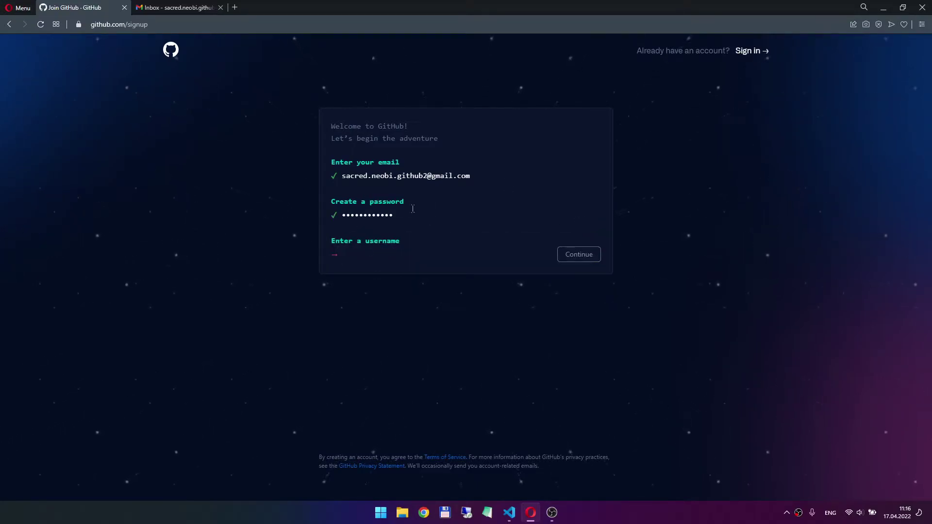
Step: Copy the e-mail's name part and paste it into the username field
drag(427, 175, 353, 175)
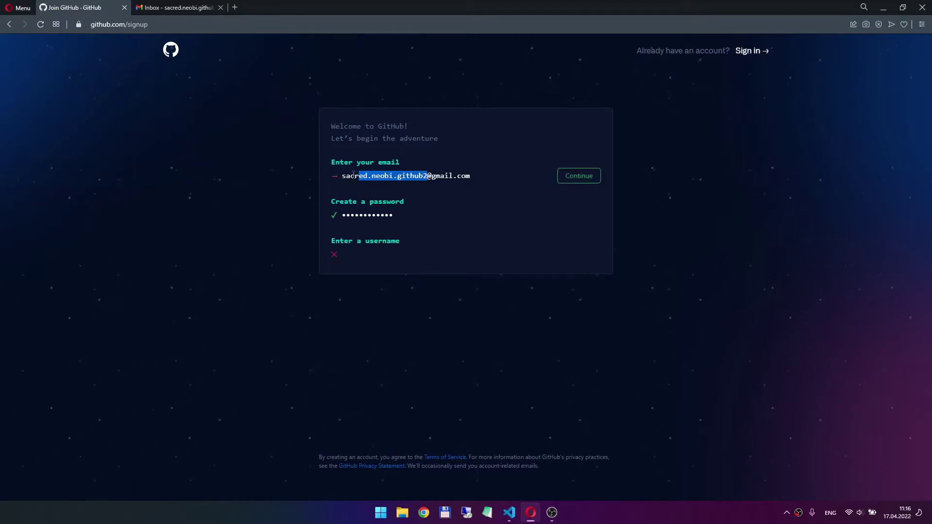
right_click(345, 177)
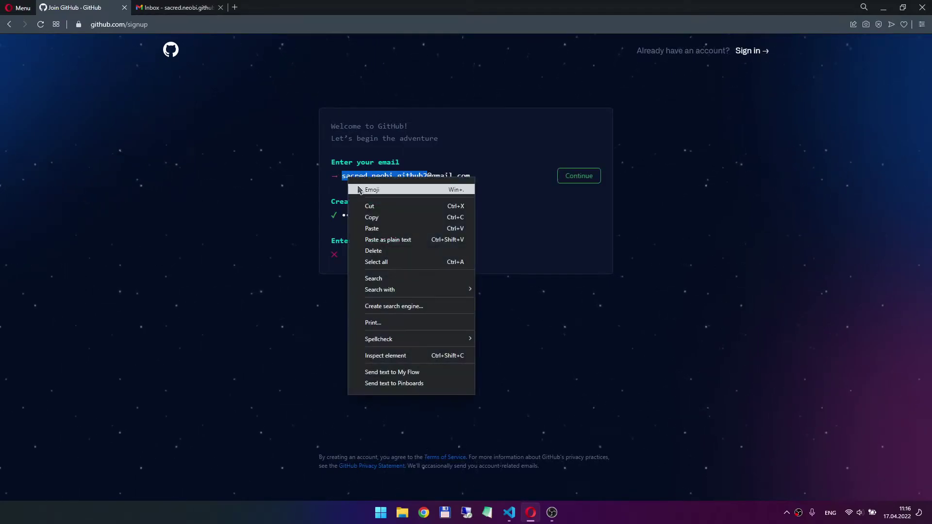
click(364, 214)
click(363, 251)
right_click(361, 249)
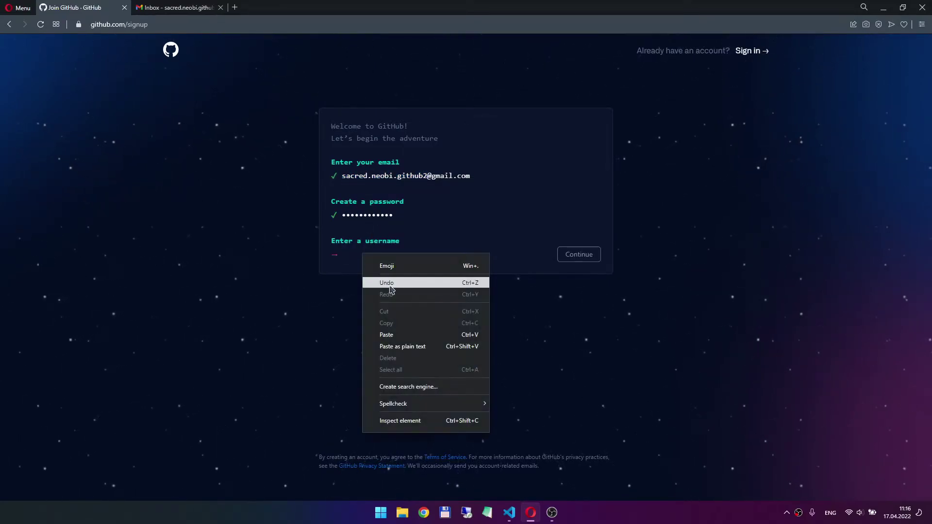
click(395, 334)
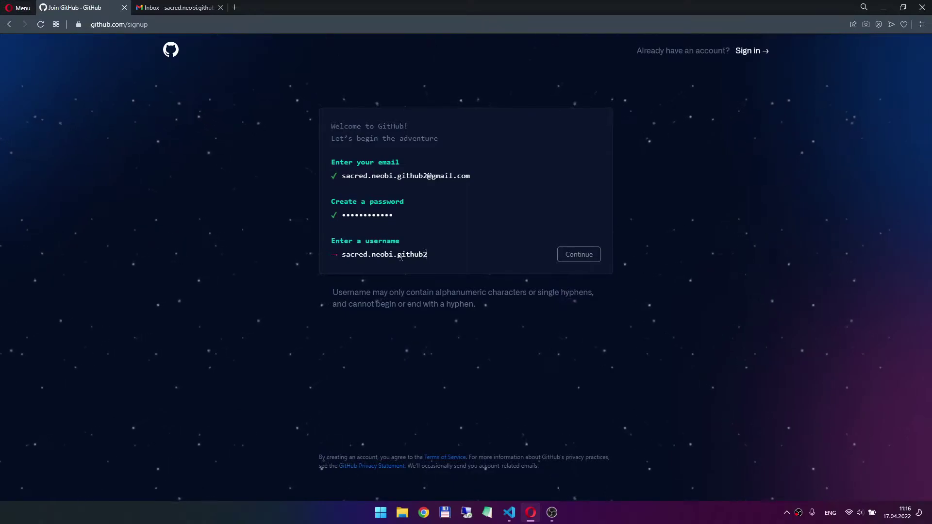
Step: Delete the periods from the pasted username so it shows as available
click(396, 254)
key(BackSpace)
click(372, 254)
key(BackSpace)
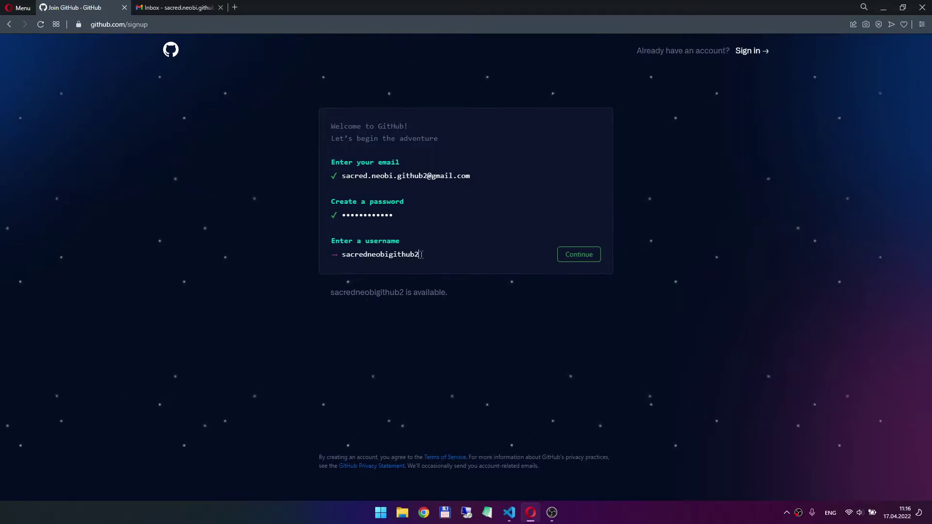
click(421, 254)
key(BackSpace)
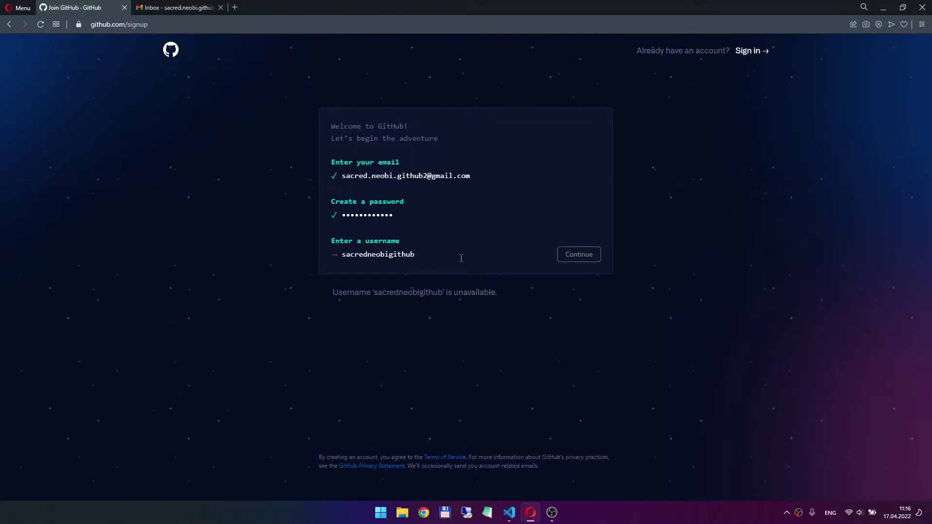
Step: Submit the username and answer 'n' to the product-updates email question
click(567, 256)
text(n)
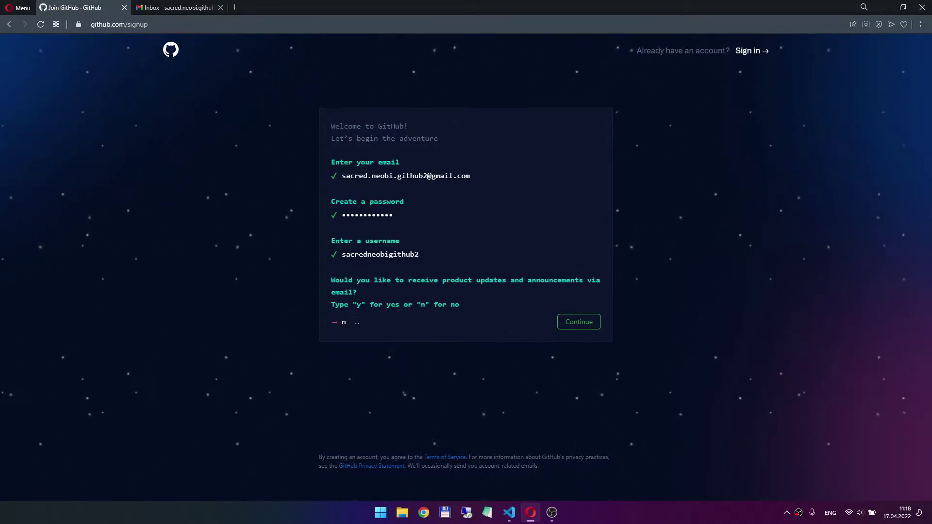
key(BackSpace)
text(y)
key(BackSpace)
text(n)
click(596, 329)
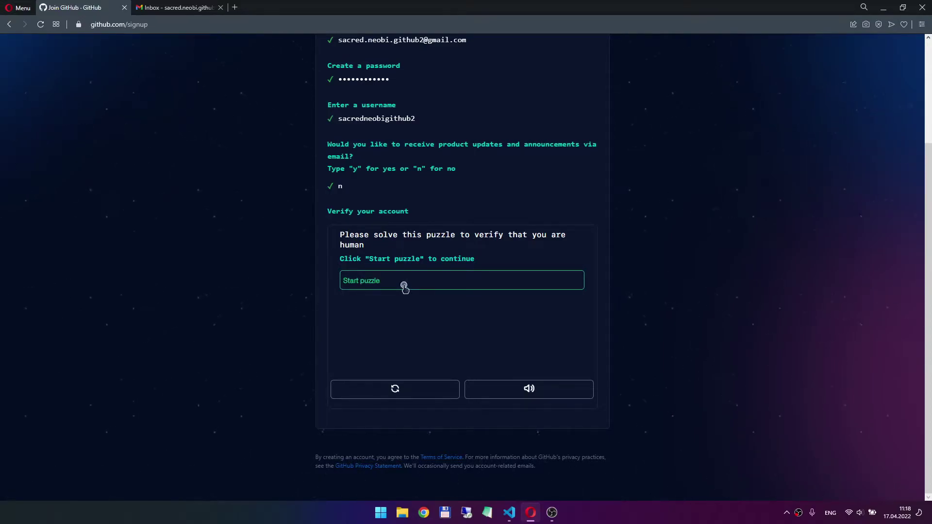
Step: Start the verification puzzle and pick the spiral galaxy image in both rounds
click(405, 288)
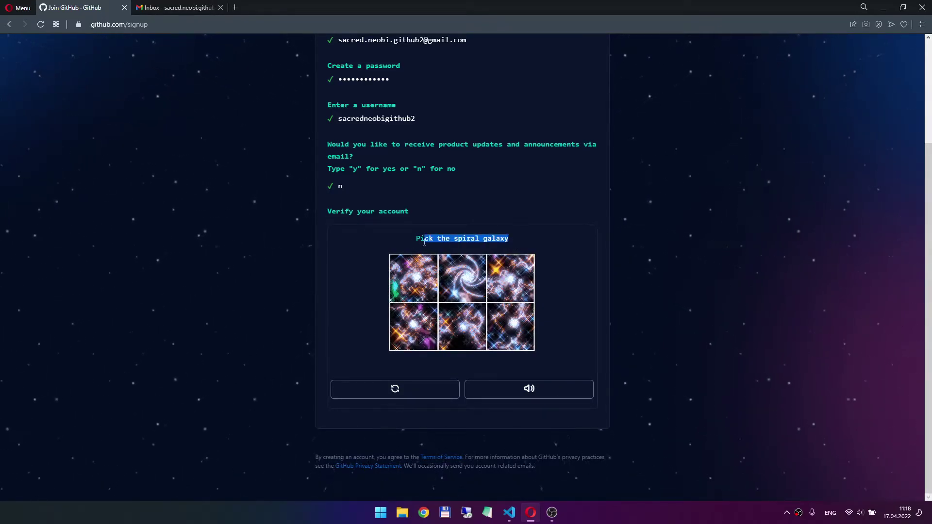
drag(502, 238, 410, 241)
click(412, 240)
triple_click(490, 237)
drag(515, 243, 421, 238)
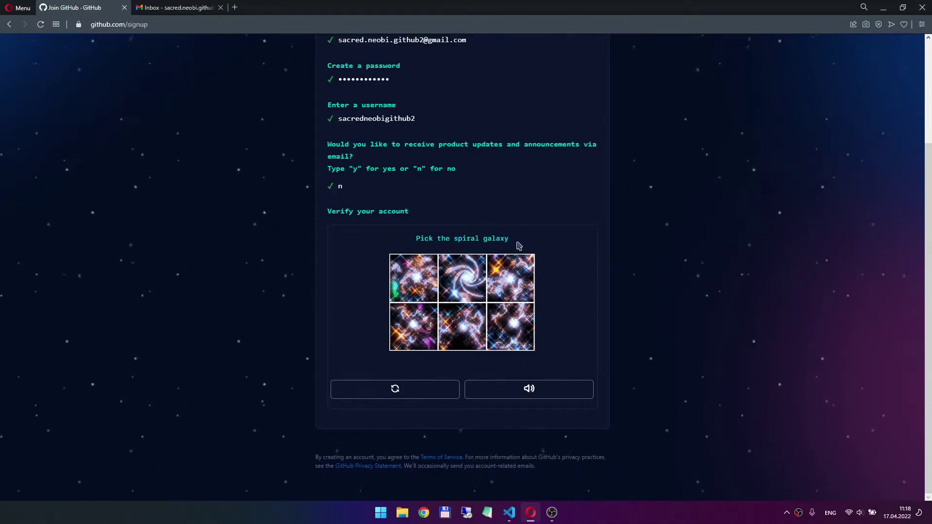
click(416, 244)
click(466, 274)
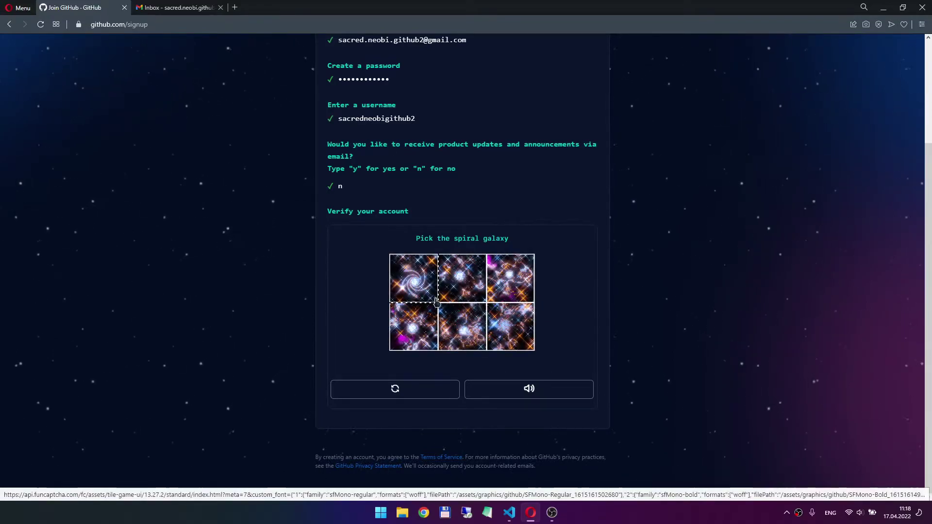
click(415, 285)
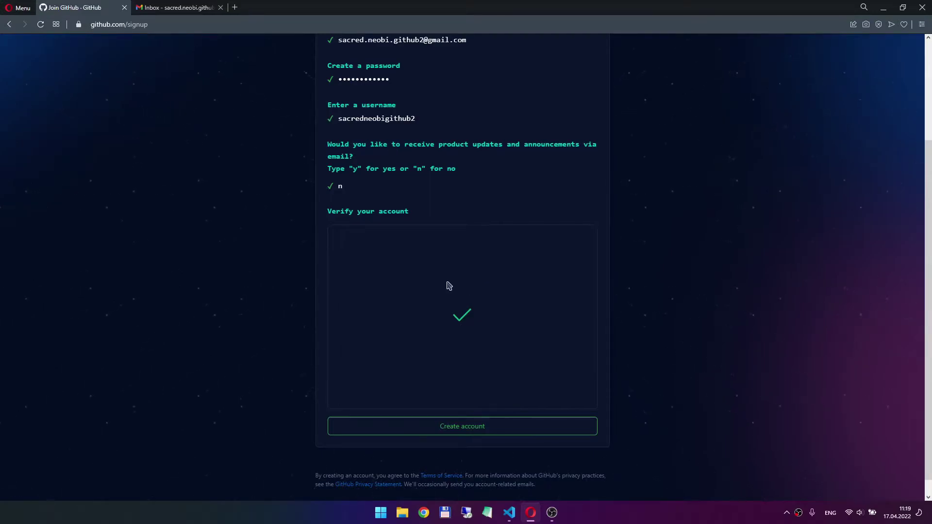
Step: Create the GitHub account, decline saving the password, and switch to the Gmail inbox
click(474, 432)
click(470, 434)
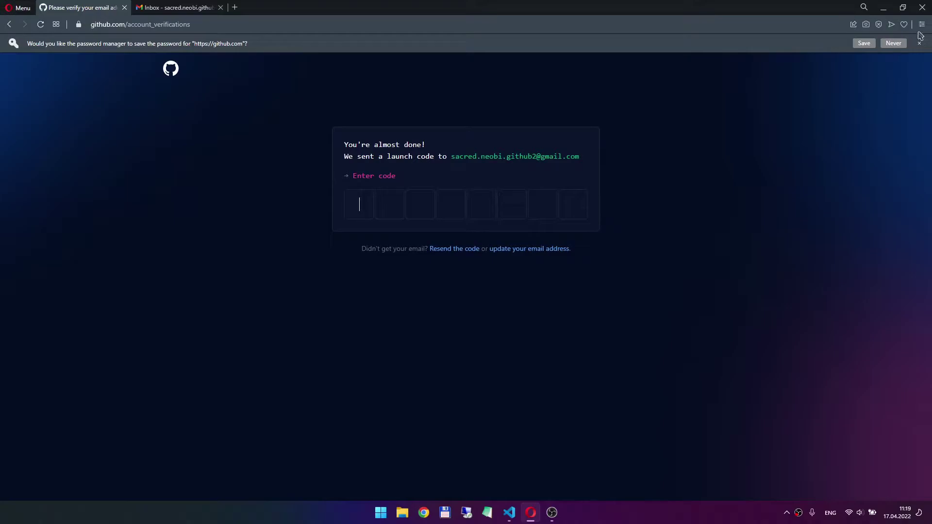
click(892, 44)
click(364, 180)
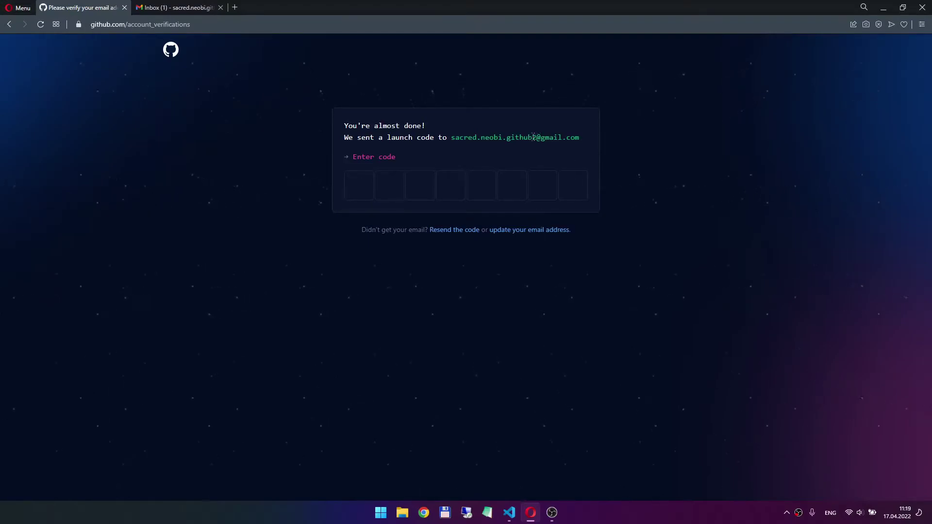
click(153, 7)
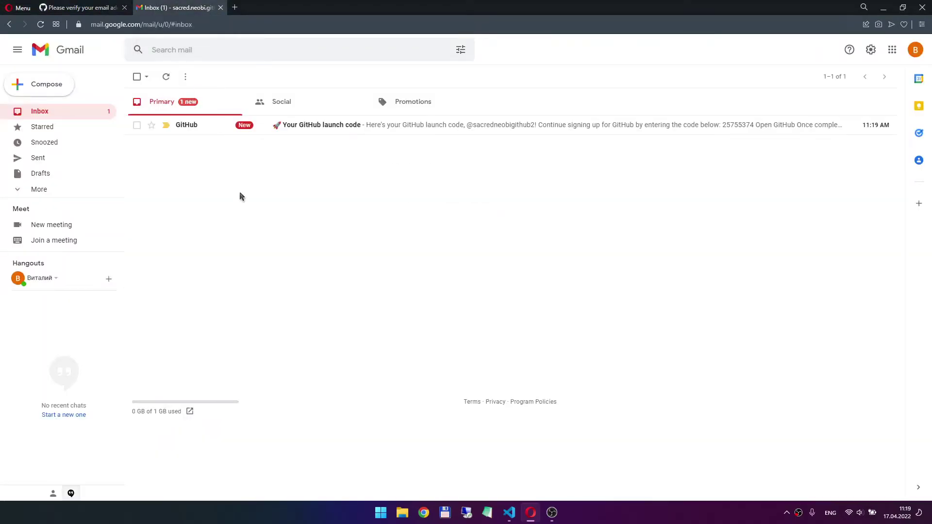
Step: Open GitHub's launch-code email, select the code, and return to the code-entry page
click(196, 127)
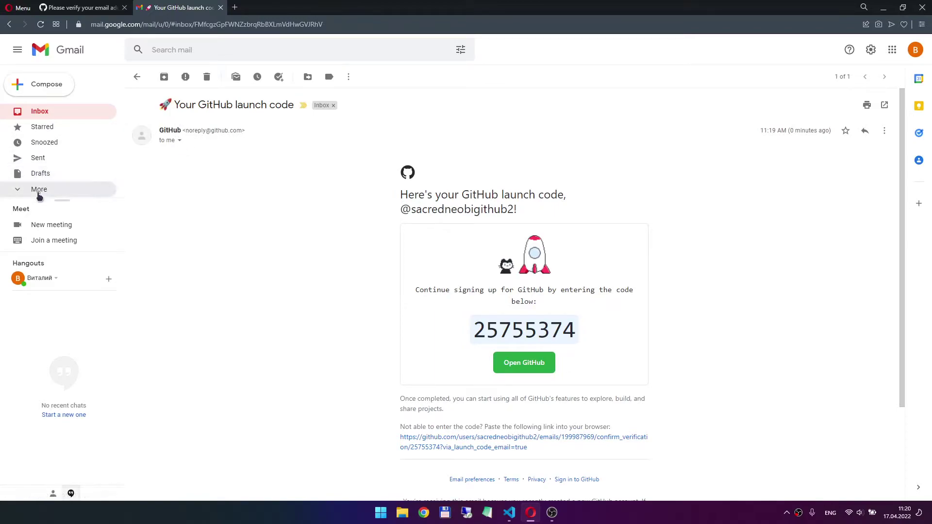
click(39, 190)
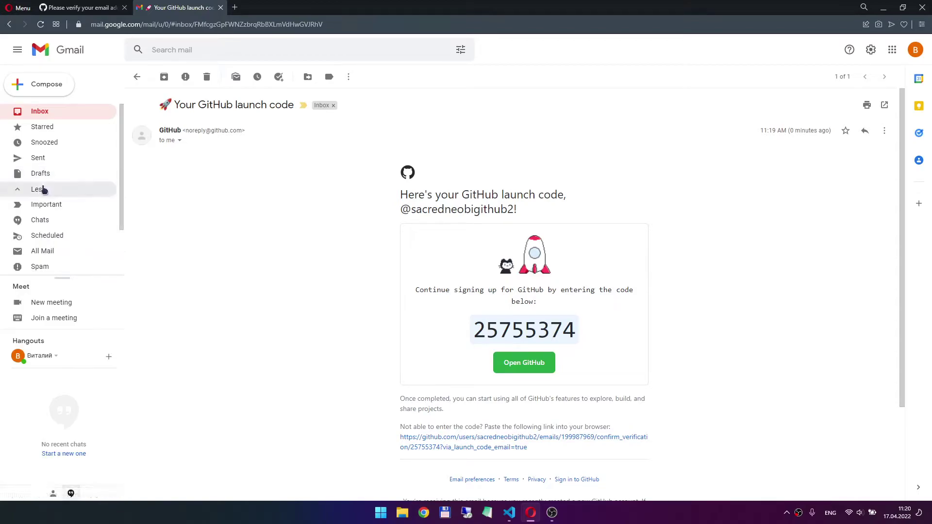
click(43, 188)
drag(574, 332, 477, 335)
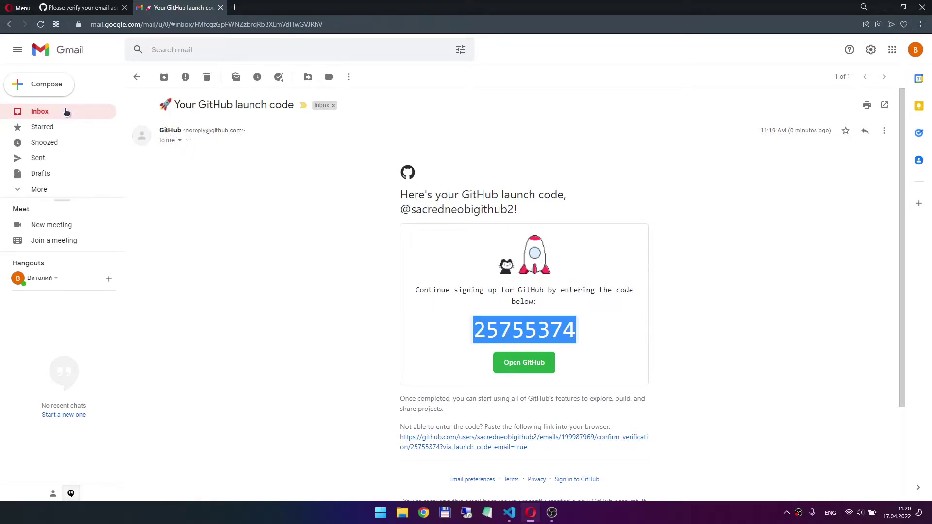
click(49, 114)
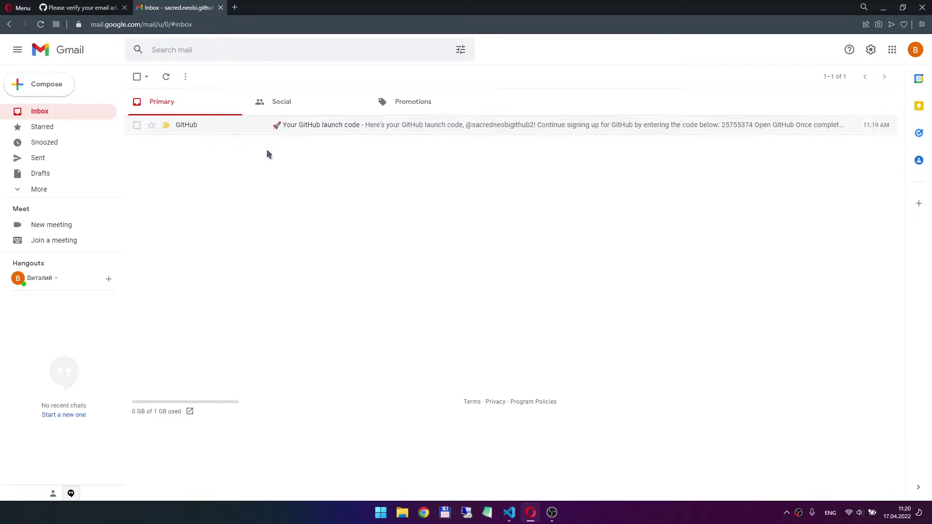
click(225, 128)
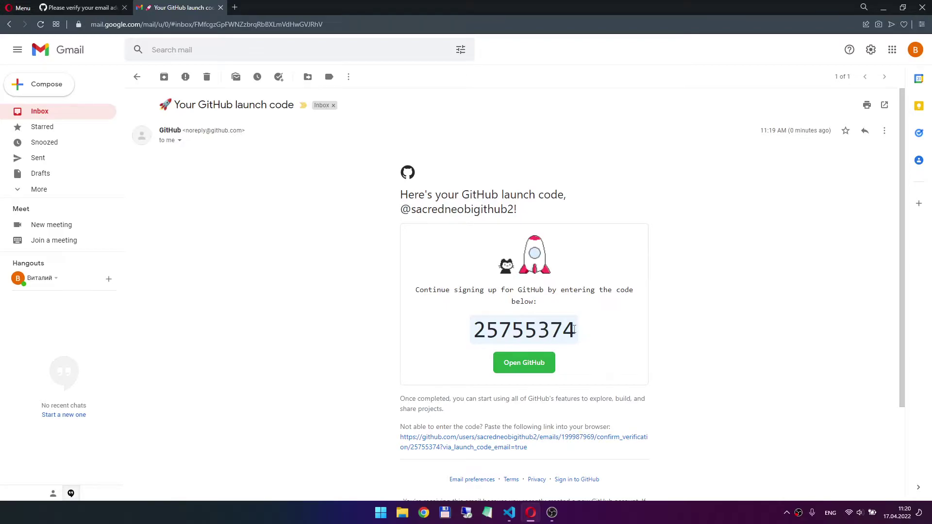
drag(574, 329, 473, 329)
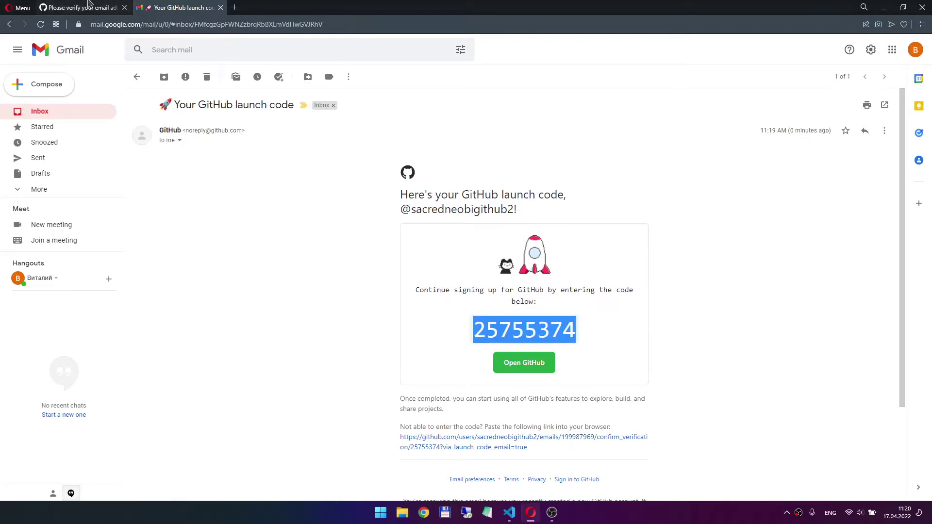
click(89, 6)
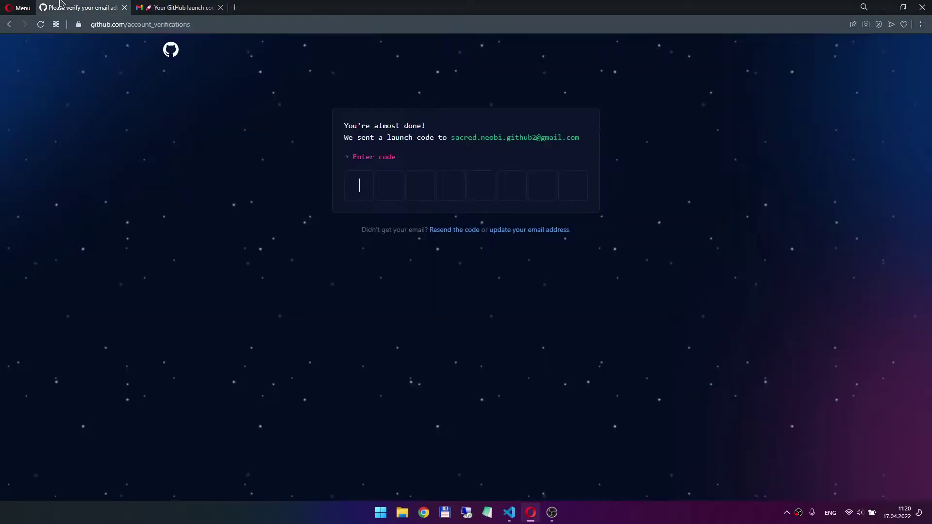
Step: Paste the launch code into the first code box to verify the account
click(361, 187)
key(ctrl+v)
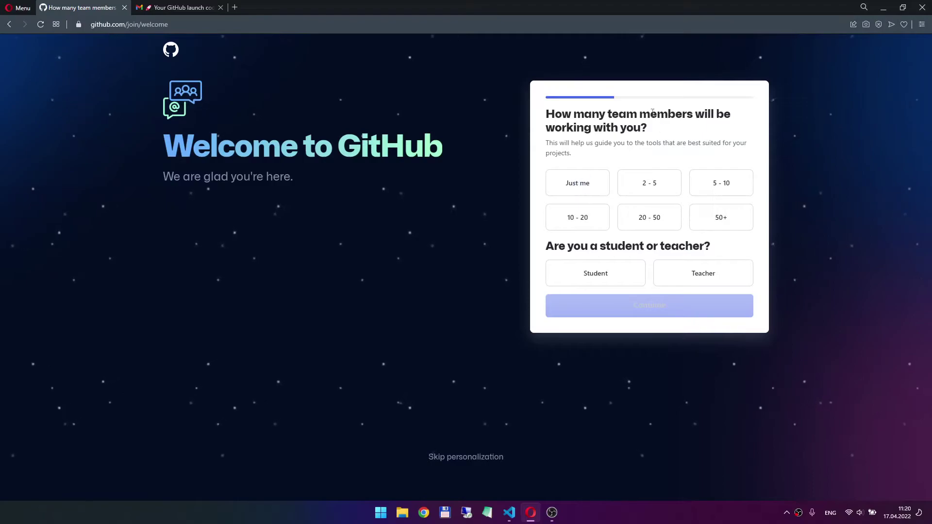
Step: Answer 'Just me' to the team-size question
mouse_move(648, 129)
mouse_down()
mouse_move(544, 115)
mouse_move(601, 154)
mouse_up()
click(587, 145)
click(599, 157)
click(577, 184)
click(619, 304)
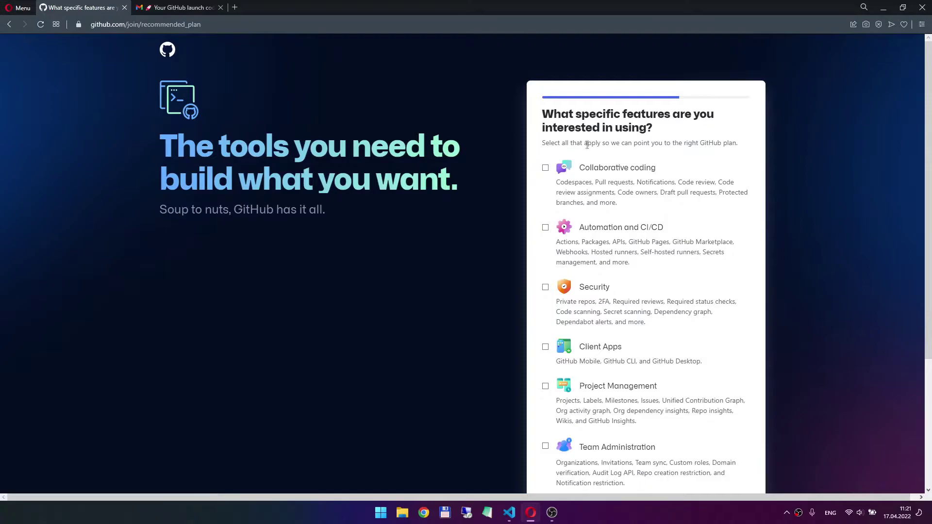
Step: Skip the features question without selecting any features
scroll(607, 187, down, 3)
scroll(605, 189, up, 2)
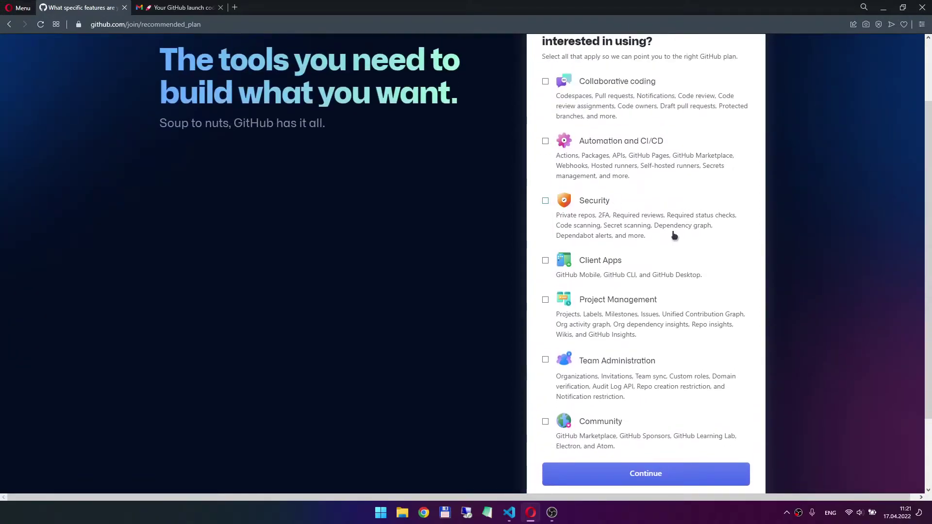
scroll(636, 247, up, 3)
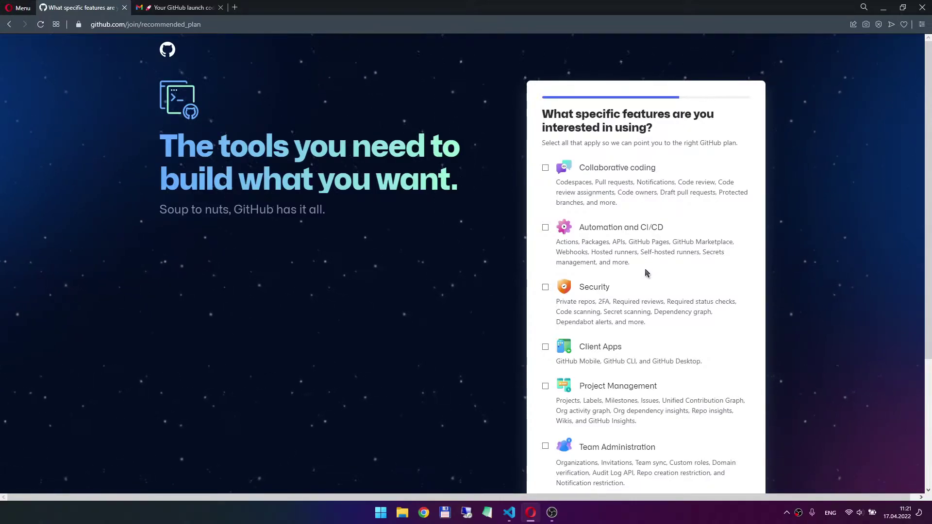
scroll(584, 351, down, 4)
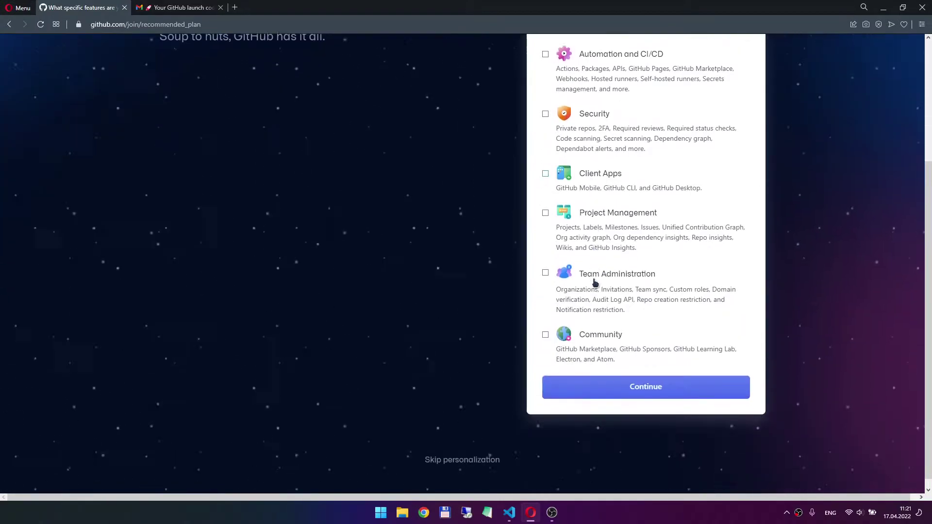
click(644, 378)
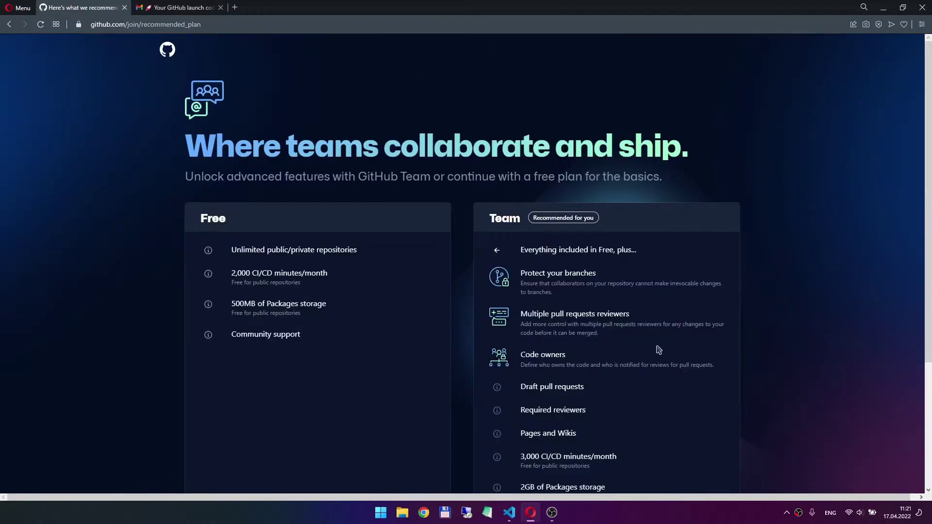
Step: Pick the Free plan with 'Continue for free' instead of the recommended Team plan
scroll(679, 301, down, 3)
scroll(411, 214, up, 3)
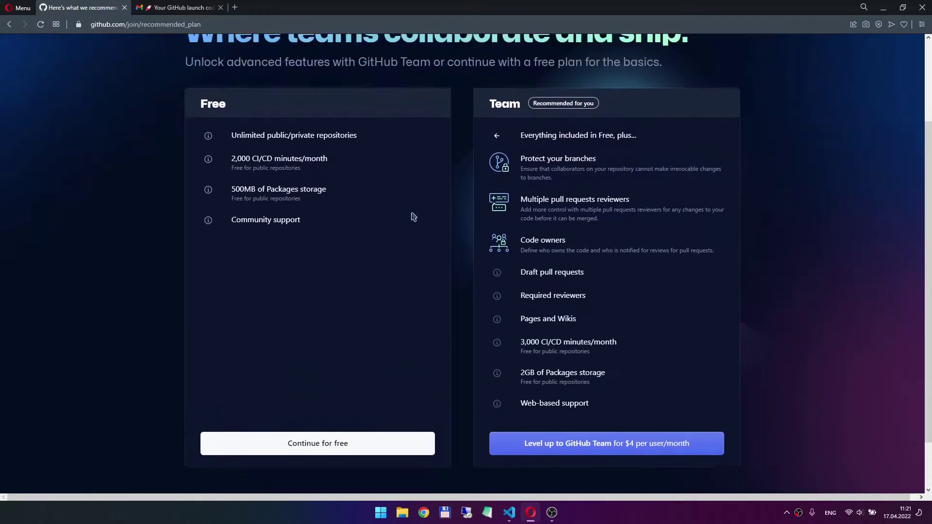
drag(188, 142, 680, 148)
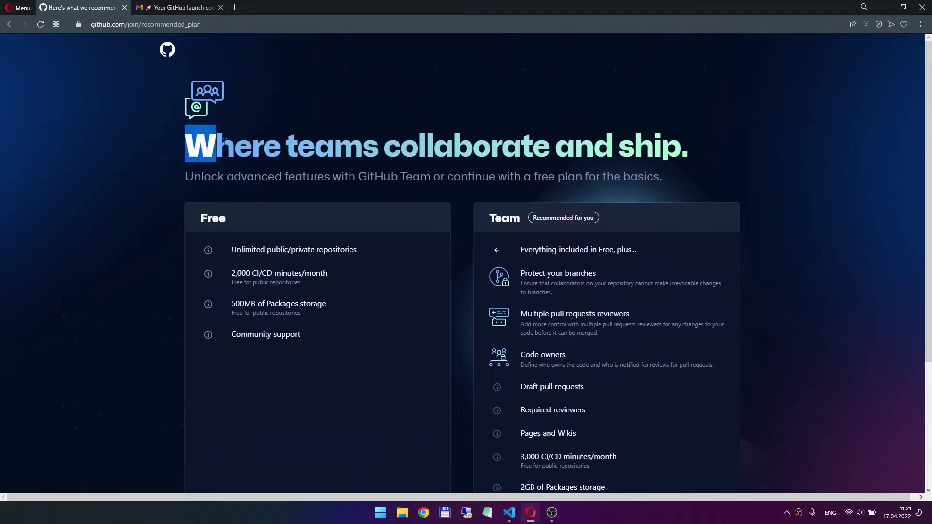
click(435, 178)
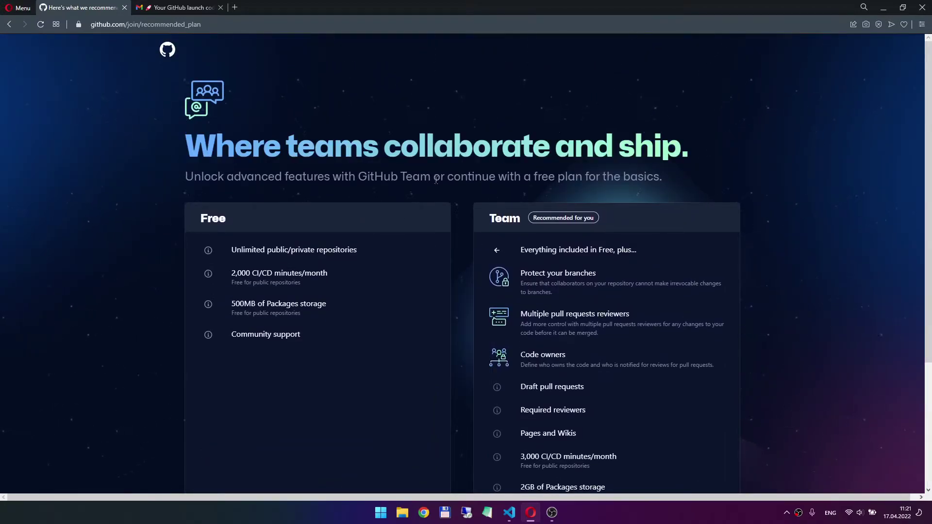
scroll(436, 178, down, 4)
scroll(423, 168, up, 1)
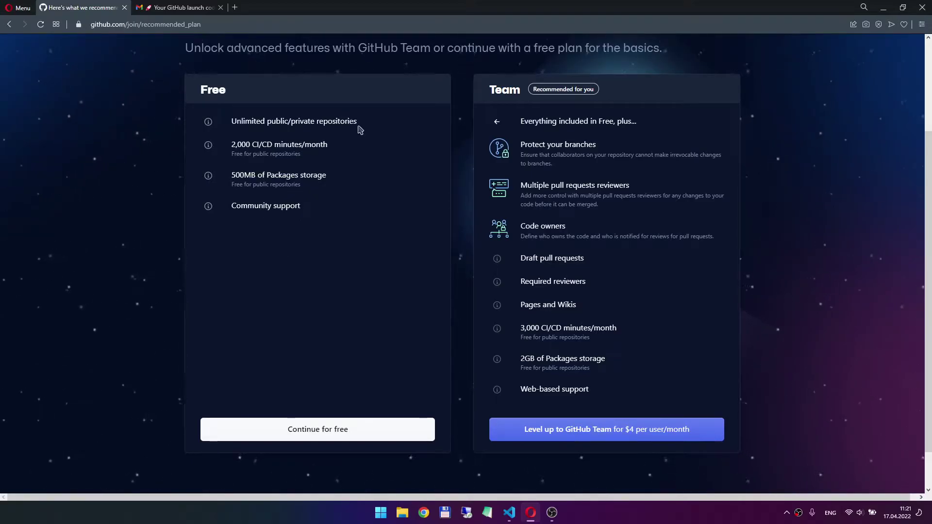
click(318, 429)
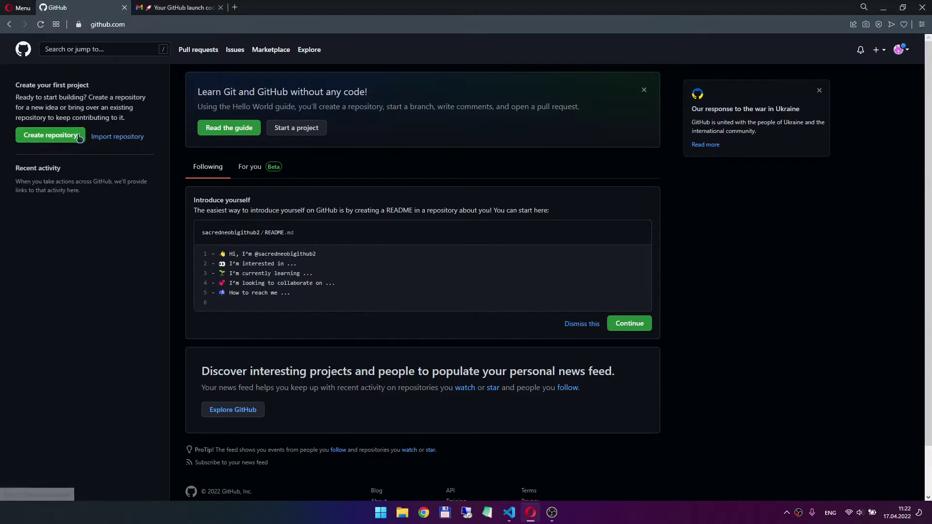
Step: Start a new repository and name it firstRepo
click(62, 137)
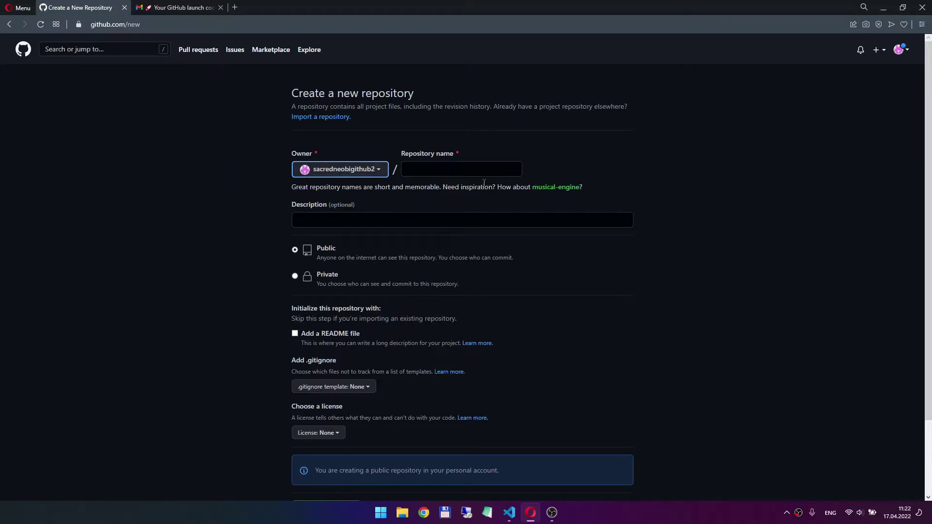
click(443, 171)
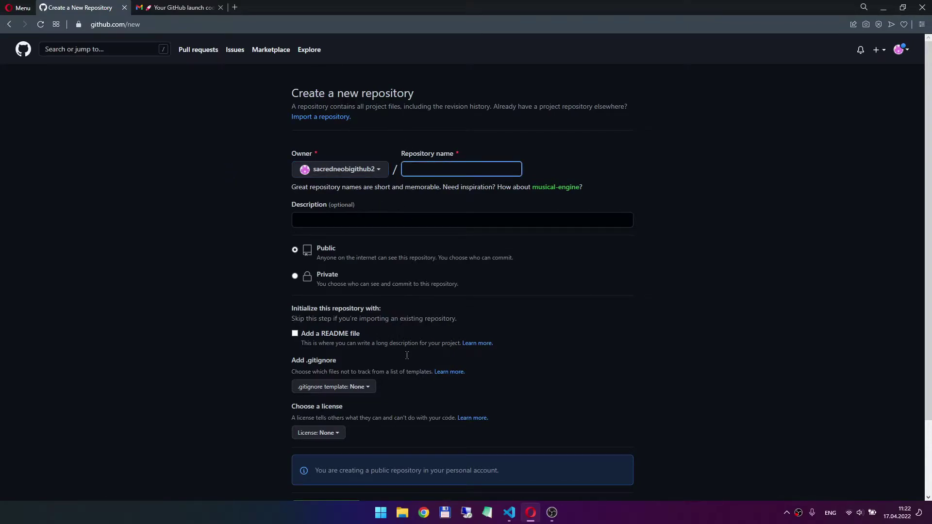
scroll(407, 355, down, 3)
scroll(409, 184, up, 3)
scroll(453, 375, down, 2)
scroll(449, 366, up, 2)
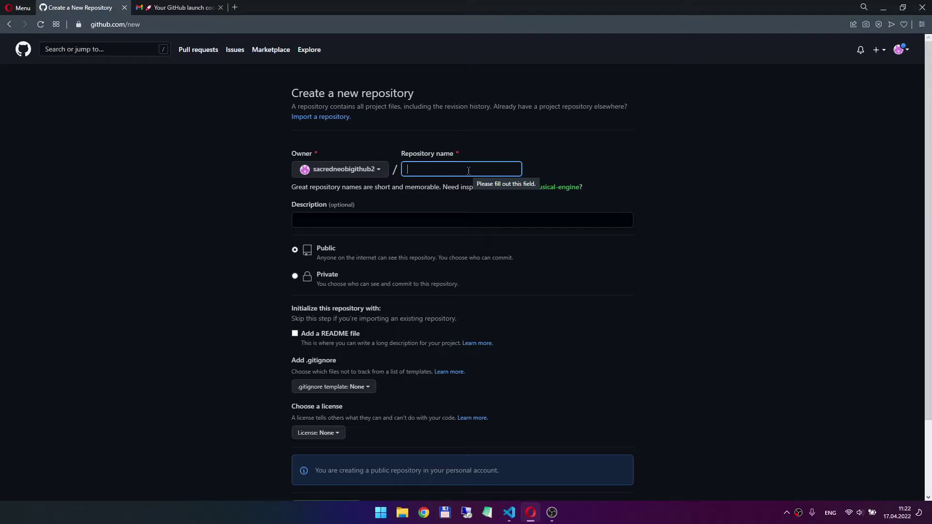
text(fisr)
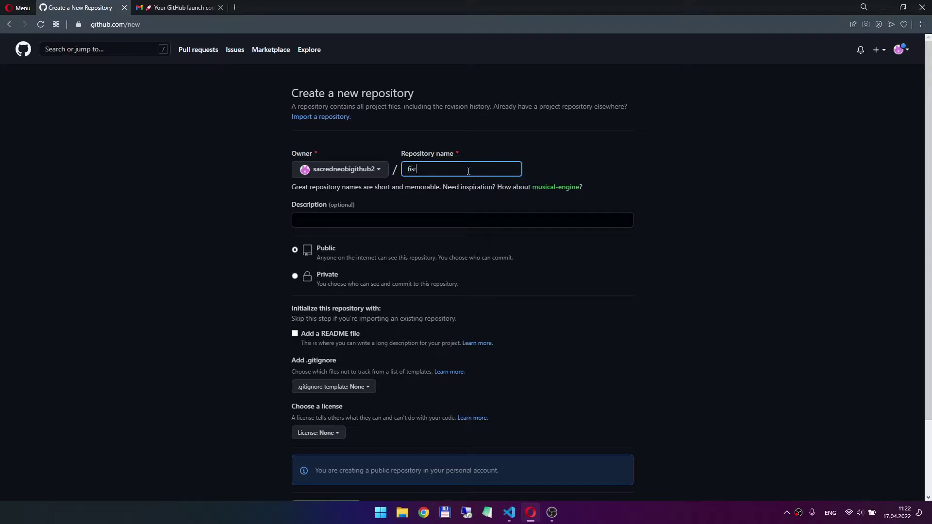
key(BackSpace)
text(stRepo)
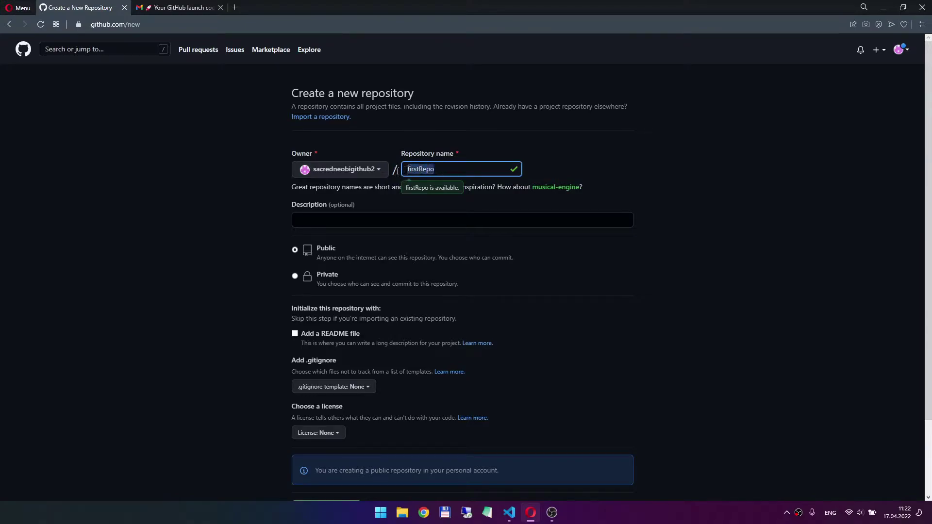
click(489, 187)
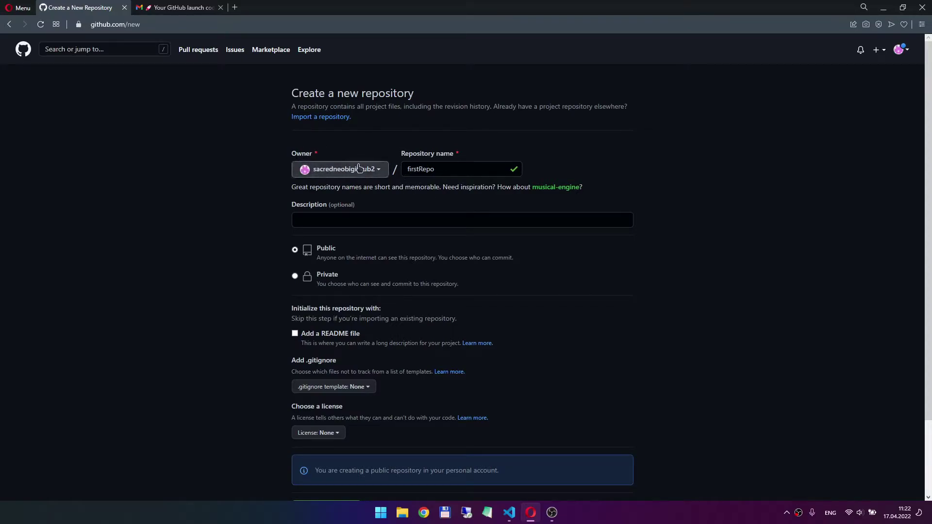
click(441, 169)
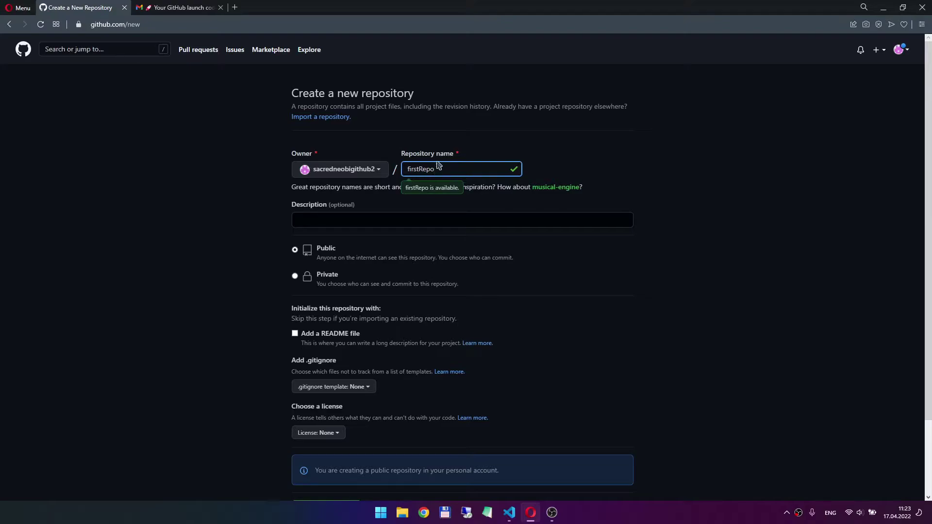
click(482, 185)
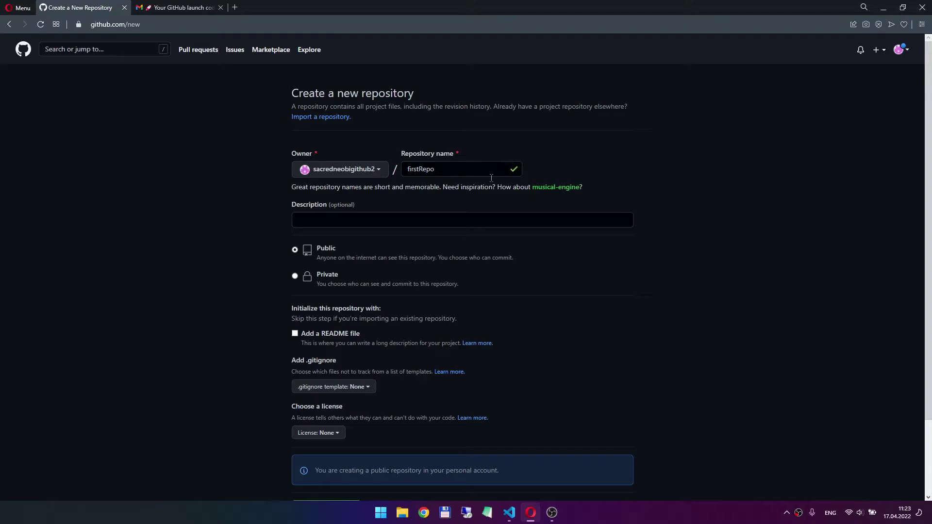
Step: Add the description 'First repo for youtube' and keep the visibility Public
click(347, 219)
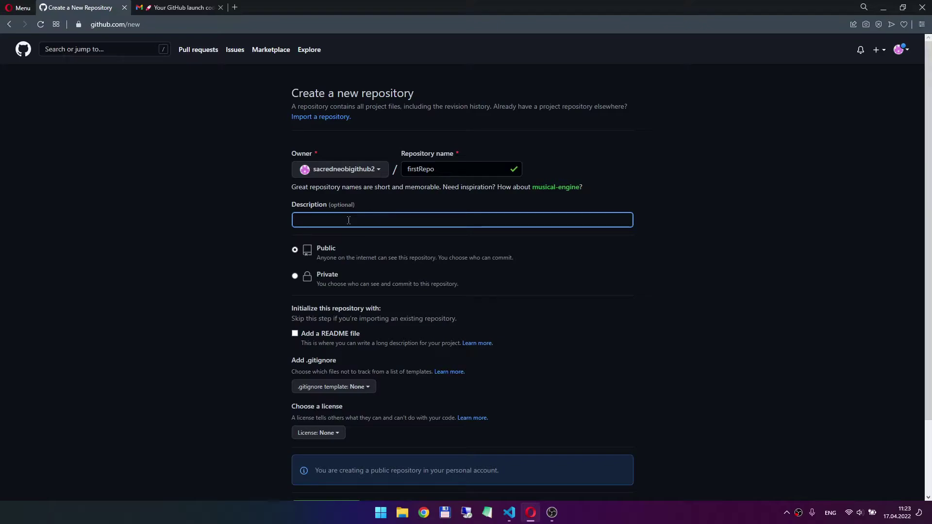
text(First rep)
text(o)
text(ro )
text(my)
key(BackSpace)
key(BackSpace)
key(BackSpace)
key(BackSpace)
key(BackSpace)
text(or)
text( youtube)
scroll(326, 221, down, 1)
scroll(326, 221, down, 1)
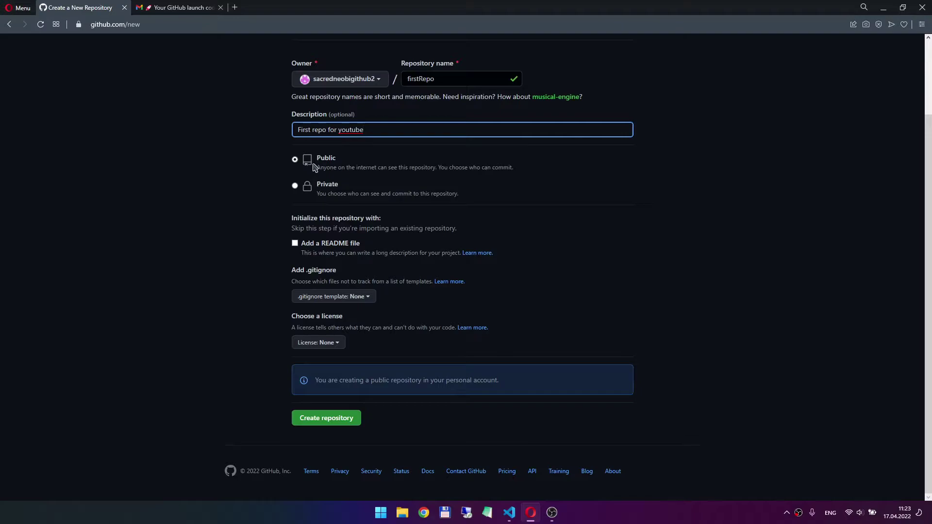
click(299, 162)
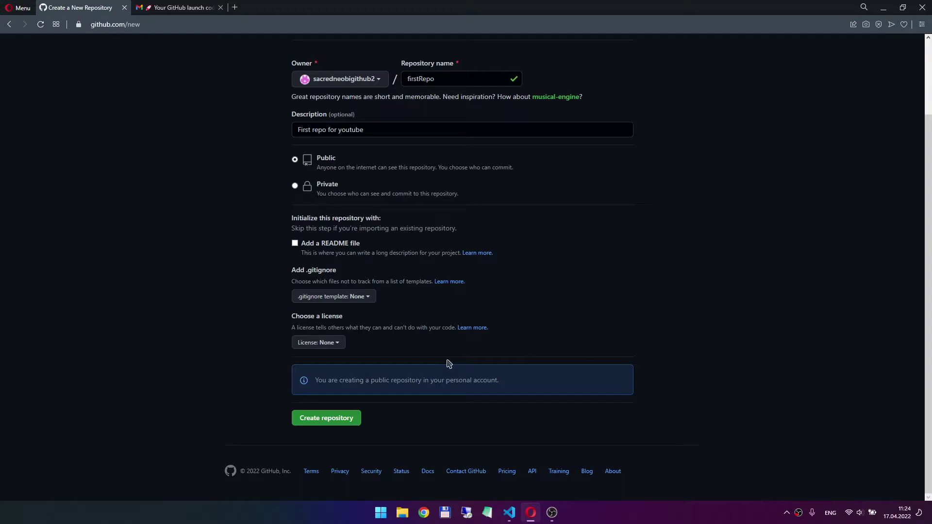
click(295, 243)
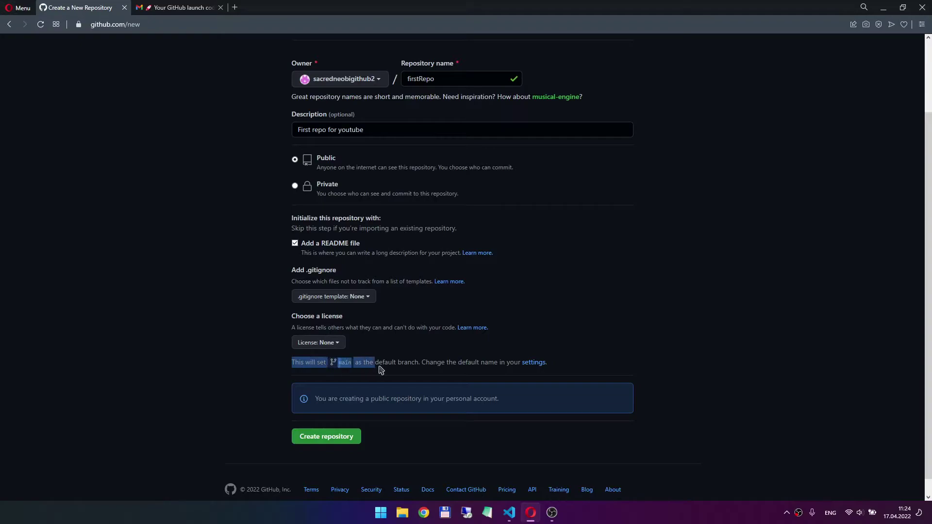
drag(295, 363, 430, 365)
click(452, 369)
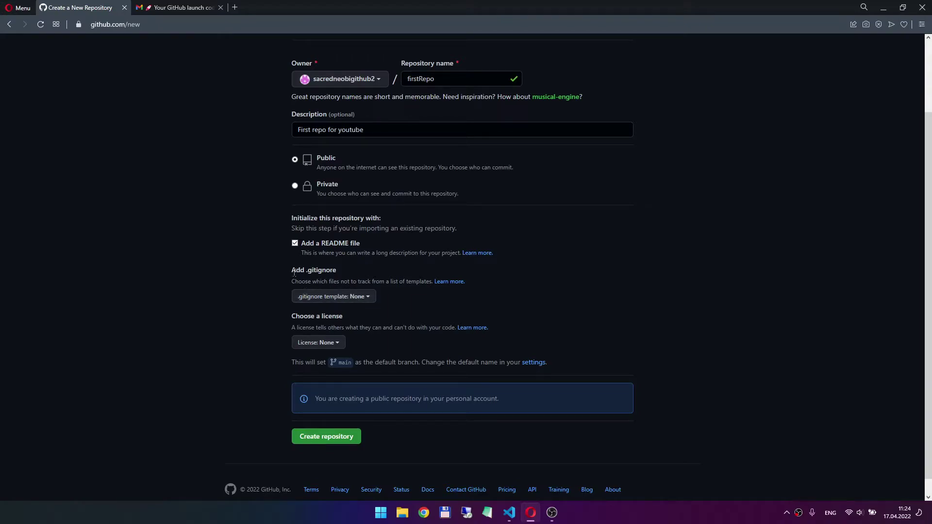
drag(294, 273, 398, 298)
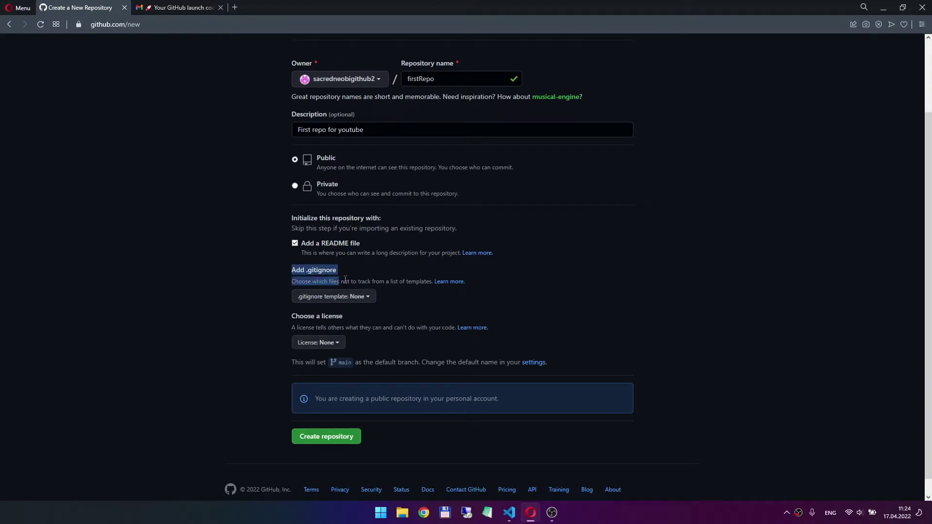
click(398, 297)
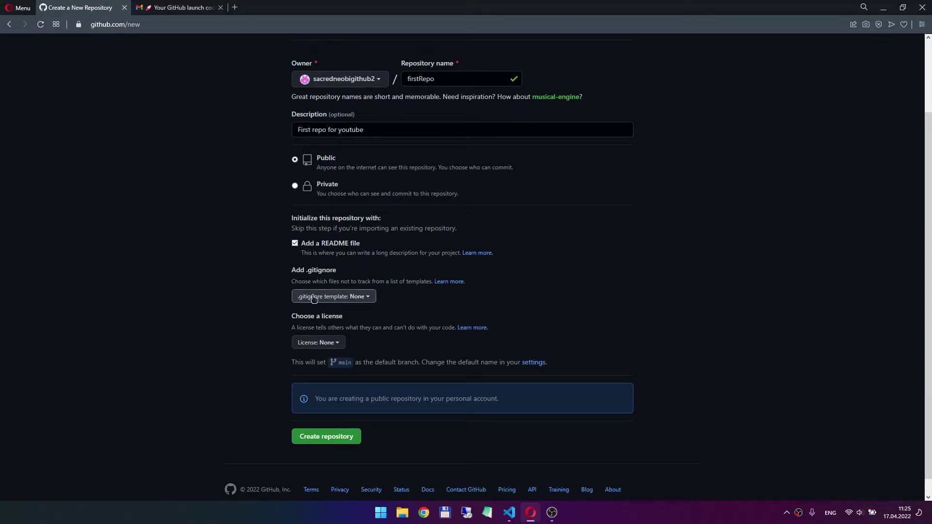
click(313, 343)
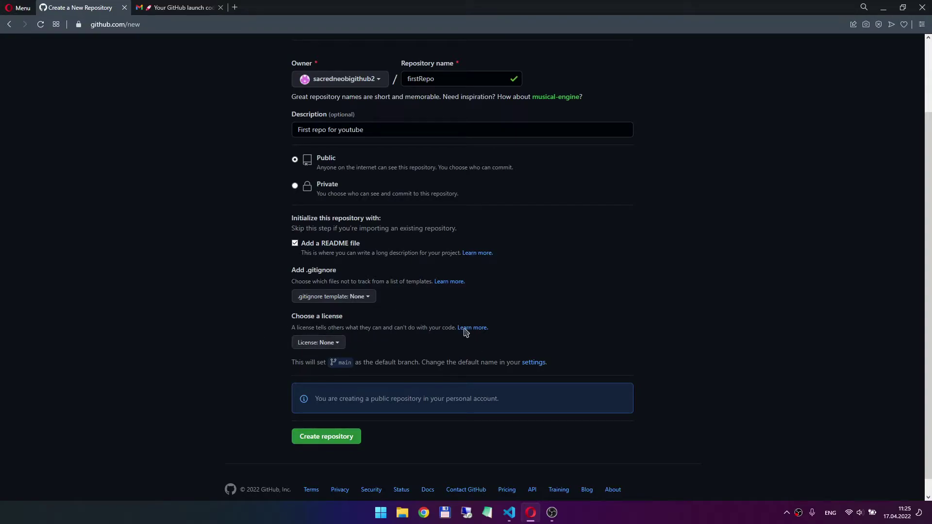
click(337, 346)
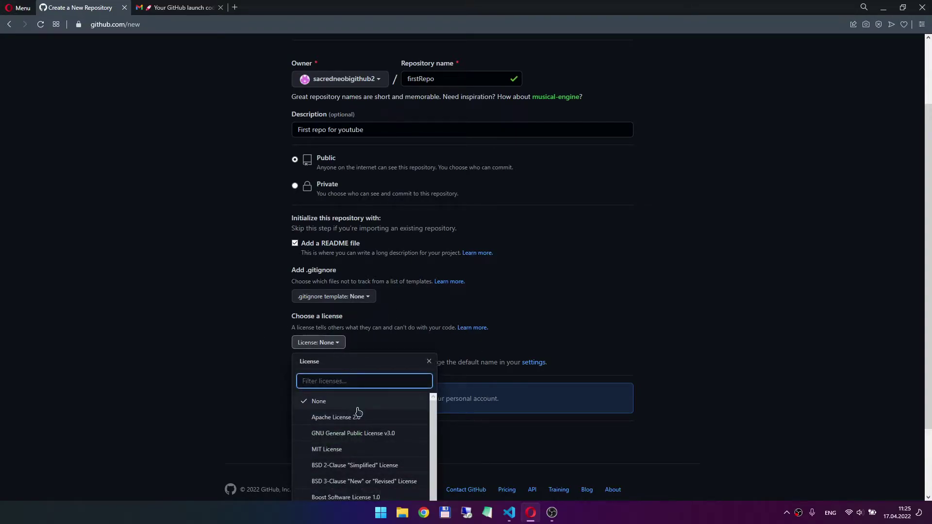
scroll(364, 437, down, 1)
scroll(364, 436, up, 1)
click(467, 339)
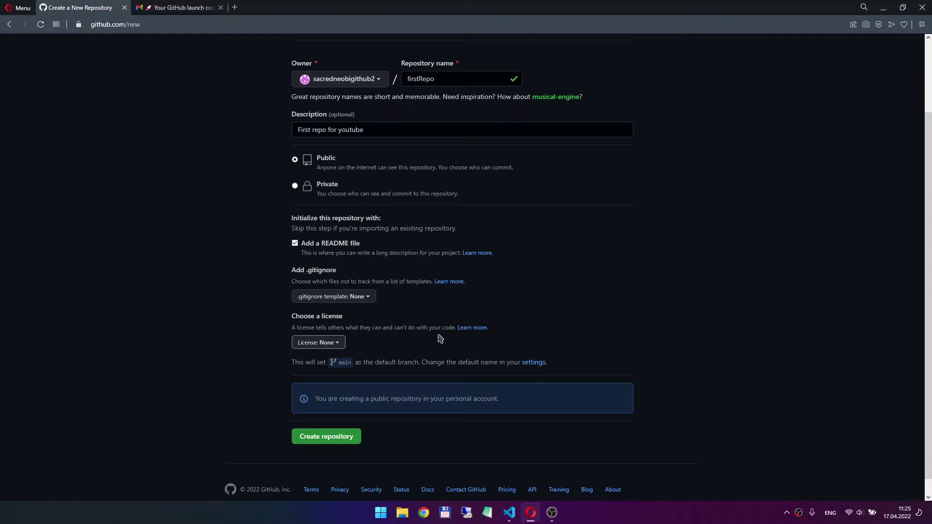
click(335, 342)
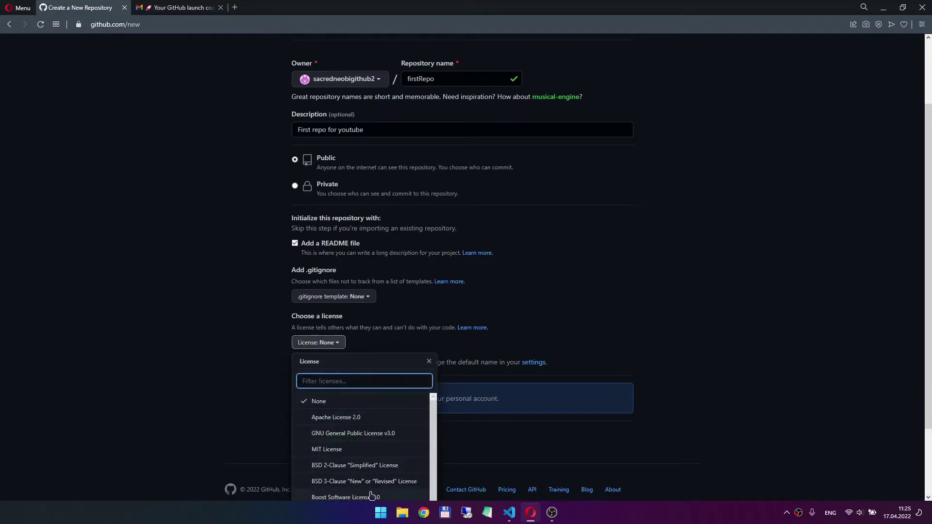
scroll(371, 432, down, 1)
scroll(371, 437, down, 3)
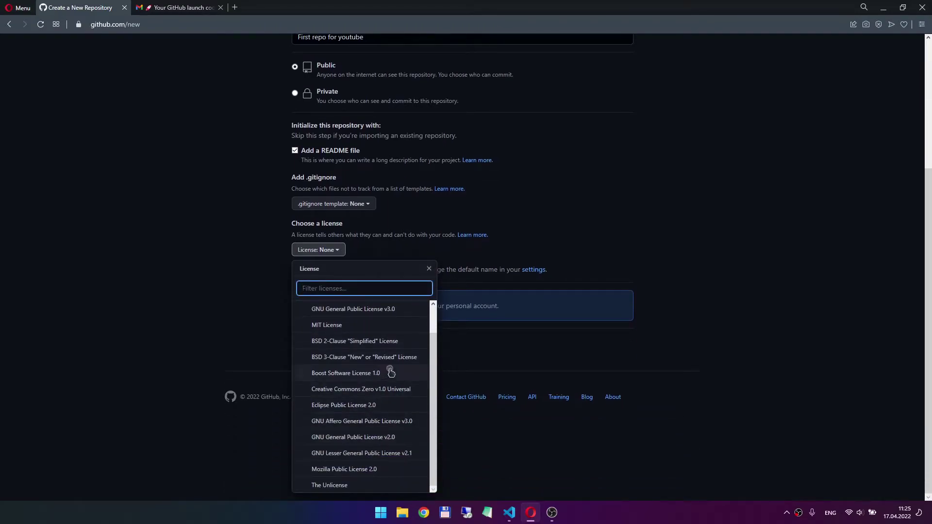
click(459, 257)
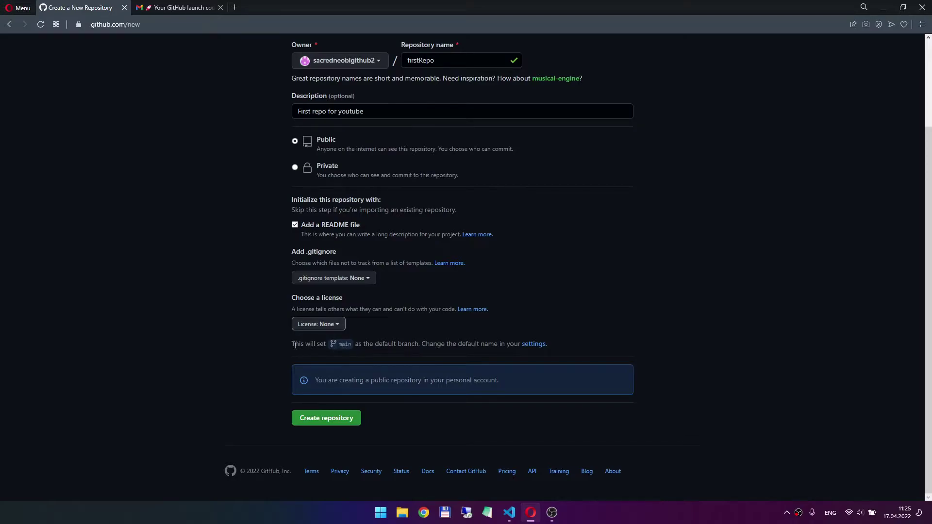
drag(295, 345, 482, 345)
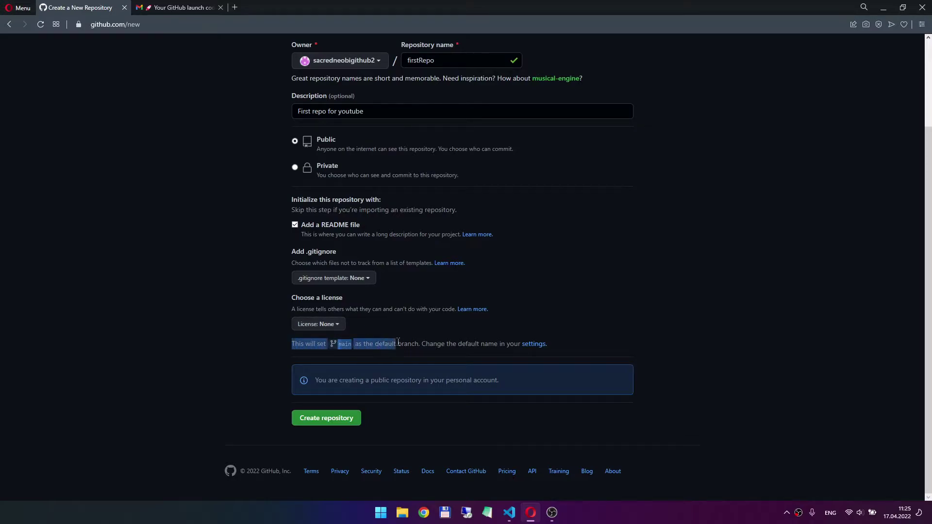
click(474, 345)
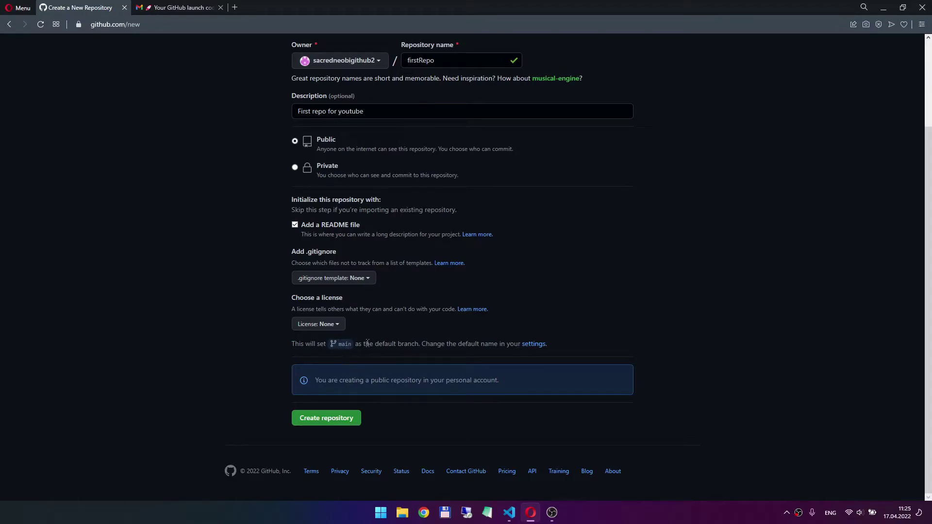
Step: In repository settings, replace the default branch name 'main' with 'master' and save it
click(534, 345)
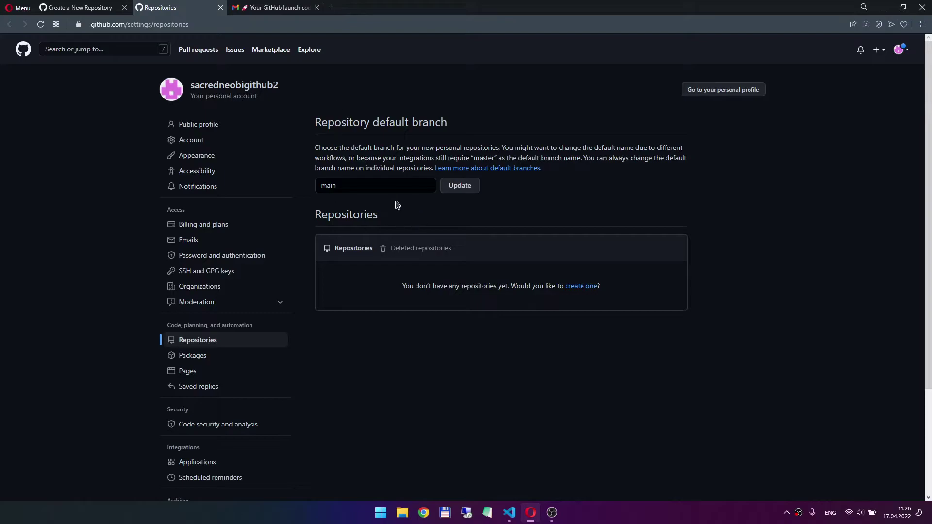
double_click(365, 187)
text(m)
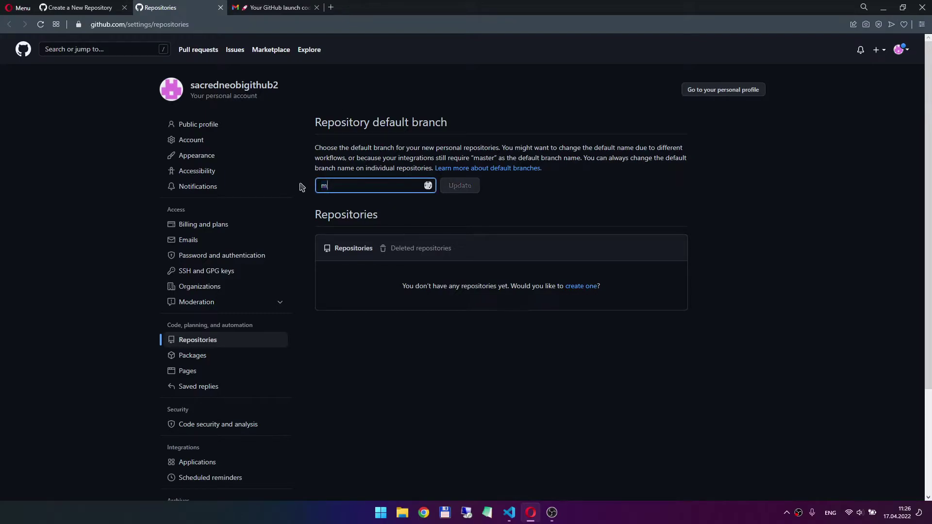
text(aste)
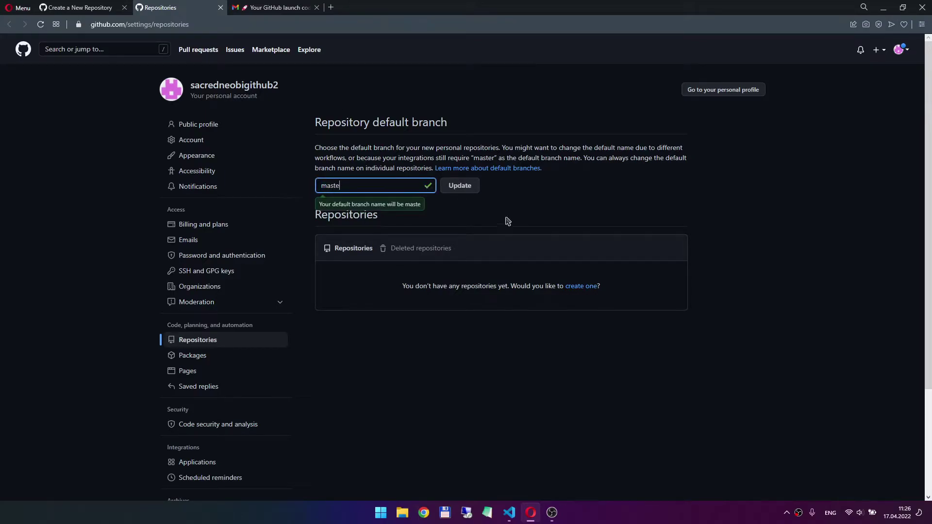
click(491, 213)
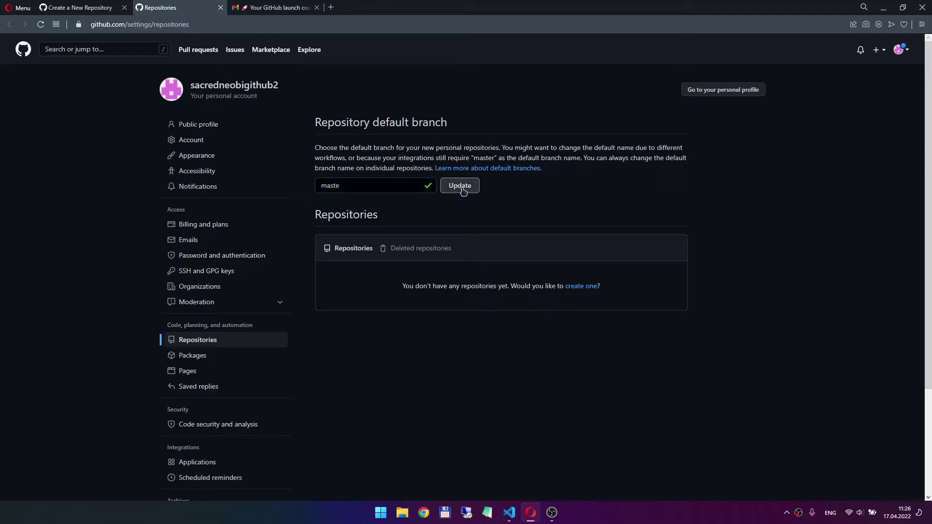
click(350, 188)
text(r)
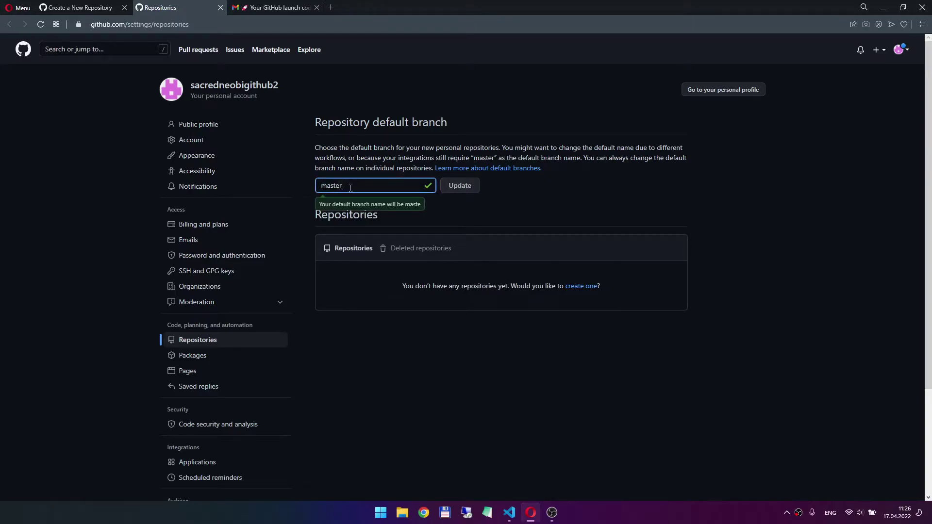
click(475, 211)
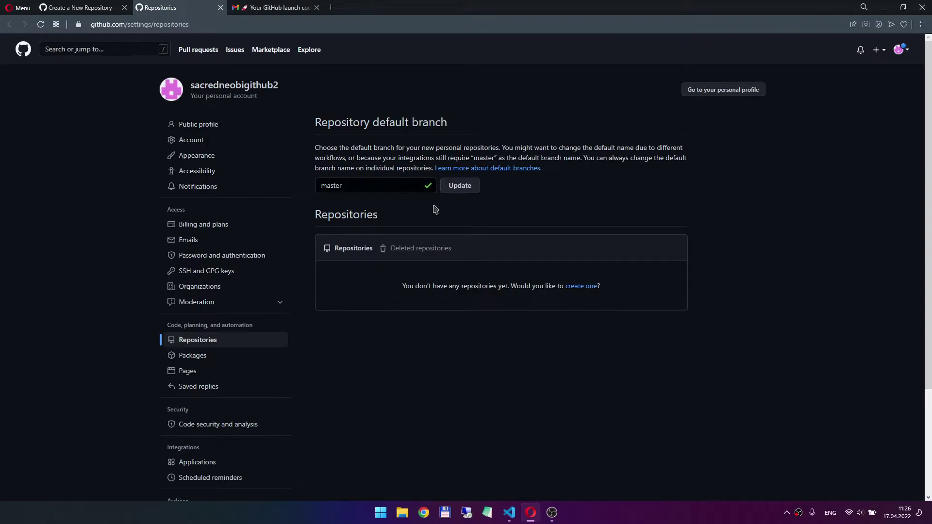
click(453, 190)
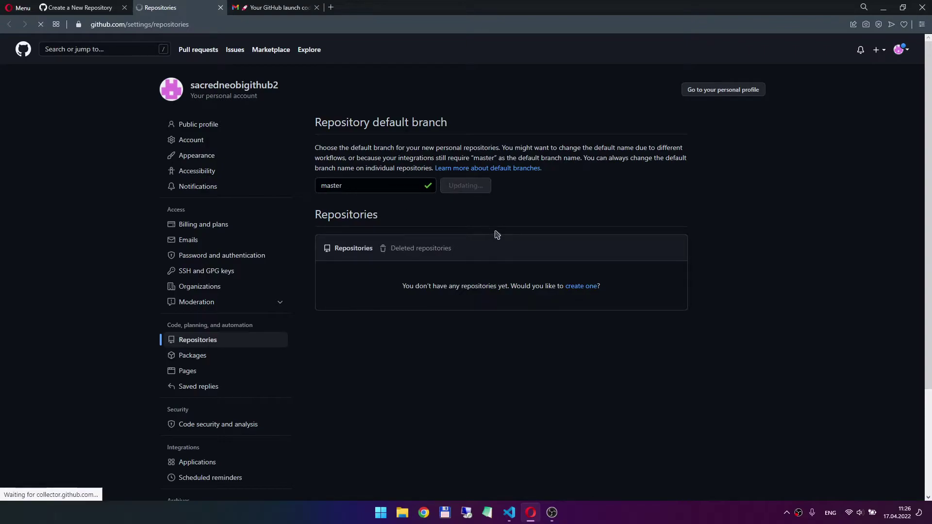
Step: Reload the new repository form, then enter name firstRepo and description 'First repo for youtube'
click(106, 5)
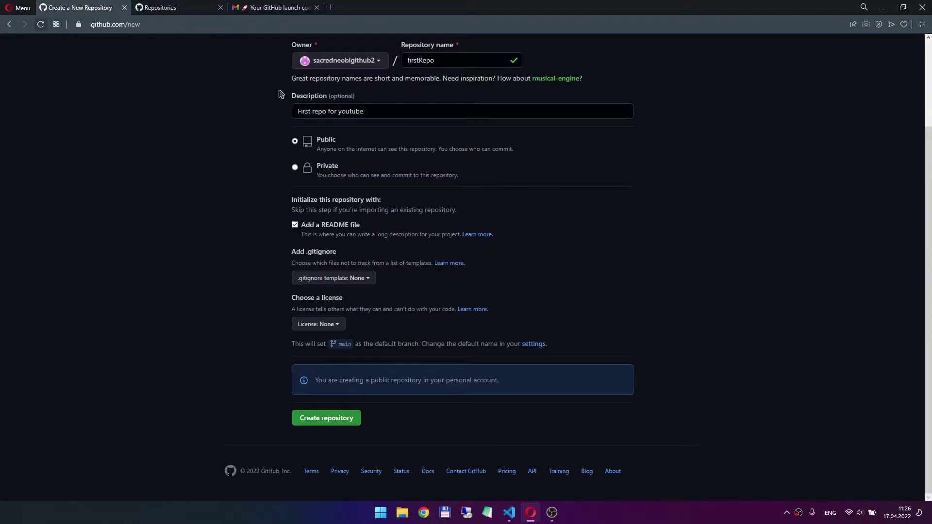
key(Tab)
key(Tab)
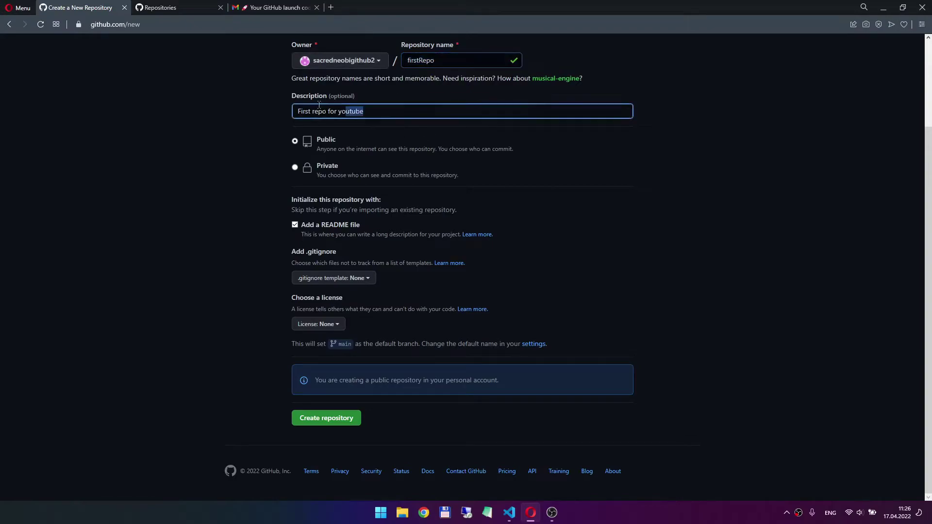
click(42, 24)
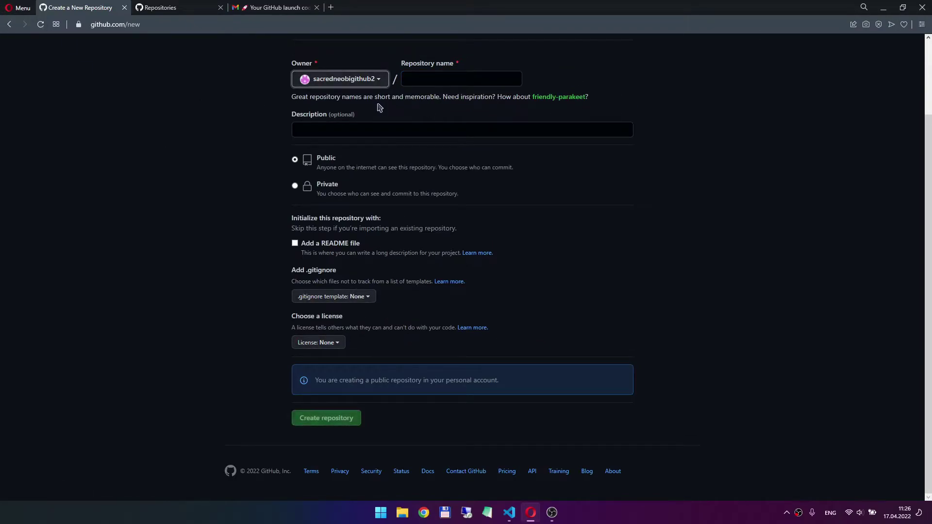
click(427, 86)
text(First repo for youtube)
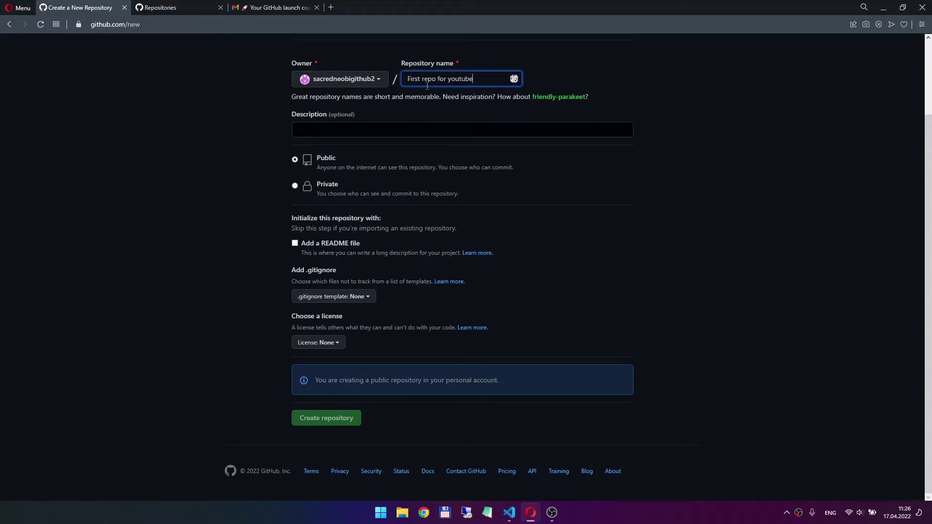
click(404, 124)
text(First repo for youtube)
triple_click(484, 81)
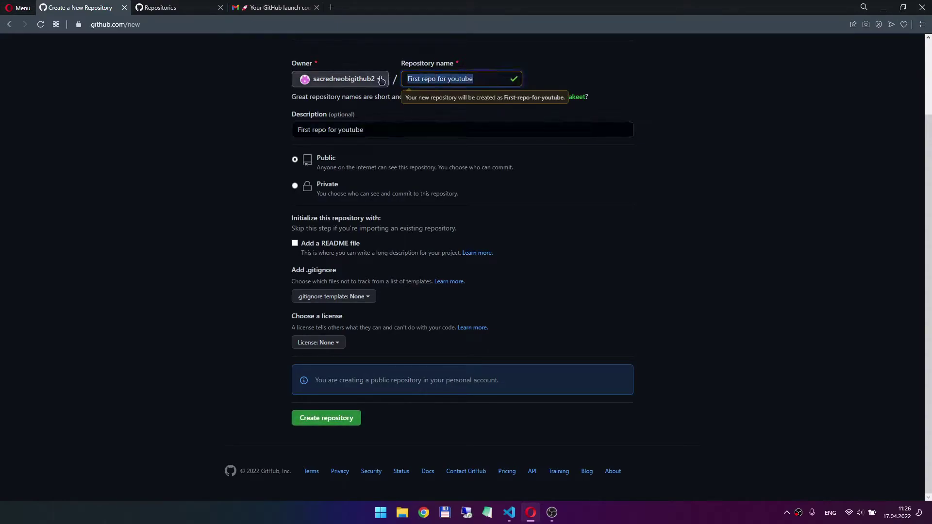
text(fisr)
key(BackSpace)
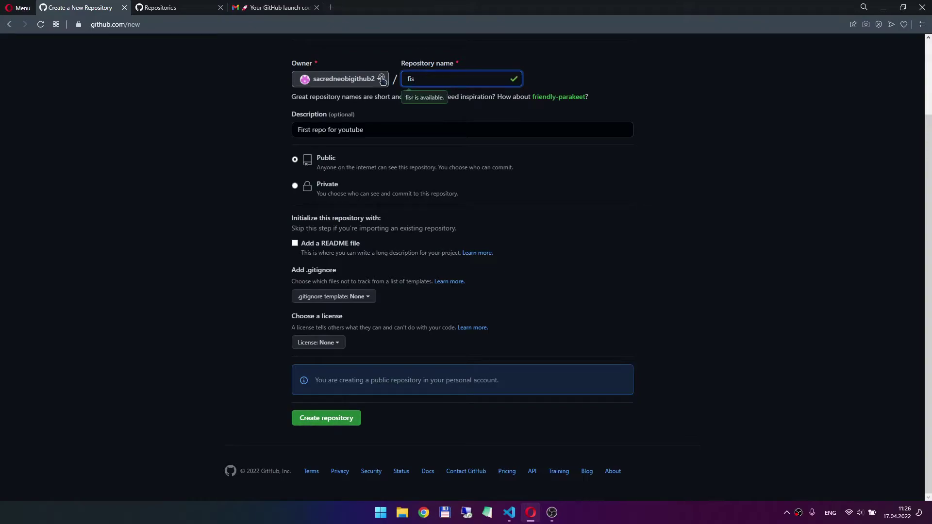
key(BackSpace)
key(BackSpace)
text(first)
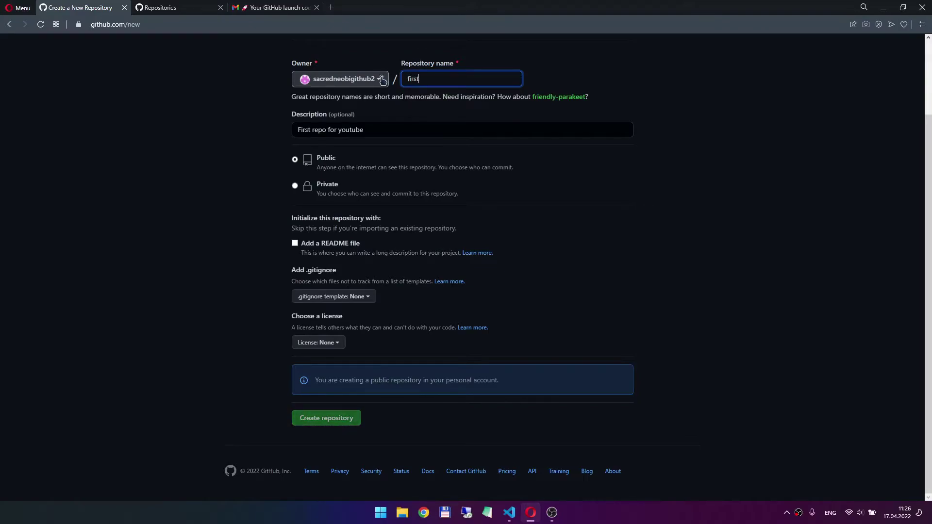
text(Repo)
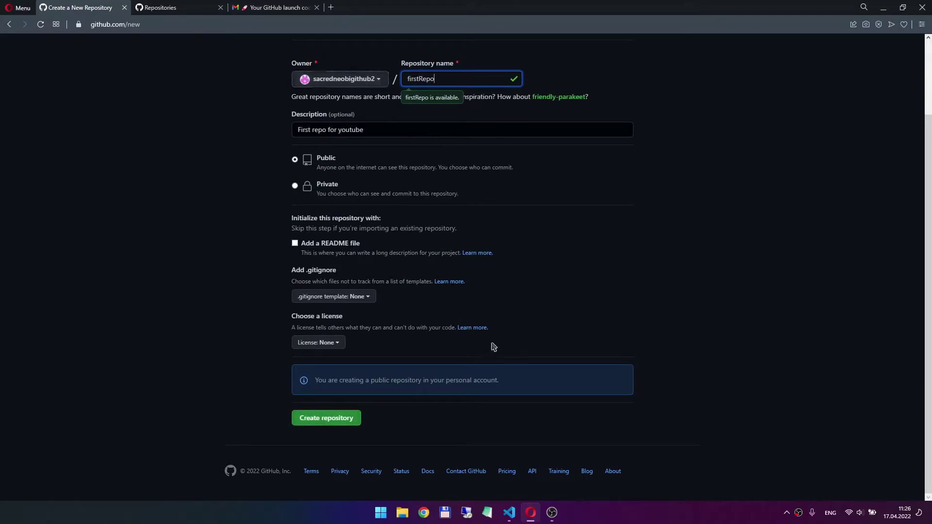
Step: Add a README file, confirm master as the default branch, and create the repository
click(294, 243)
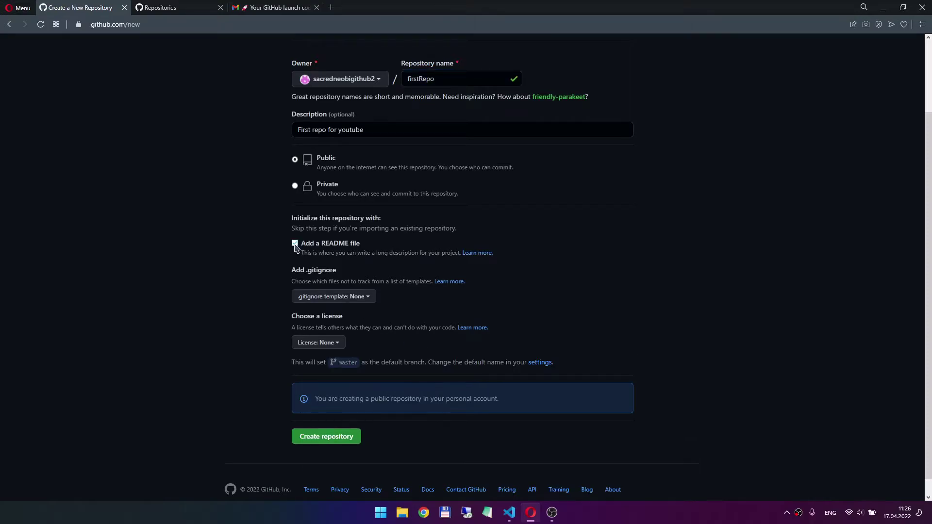
double_click(339, 363)
click(339, 363)
double_click(338, 363)
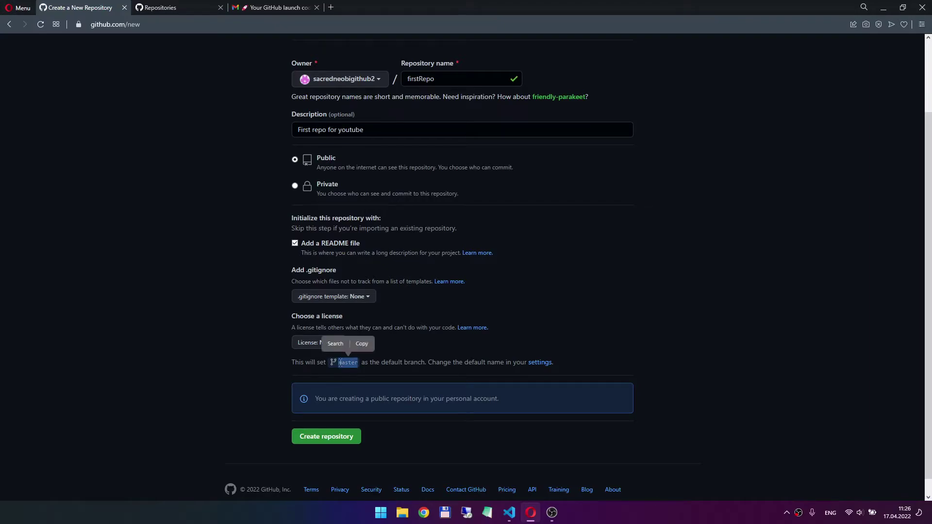
click(311, 360)
double_click(343, 363)
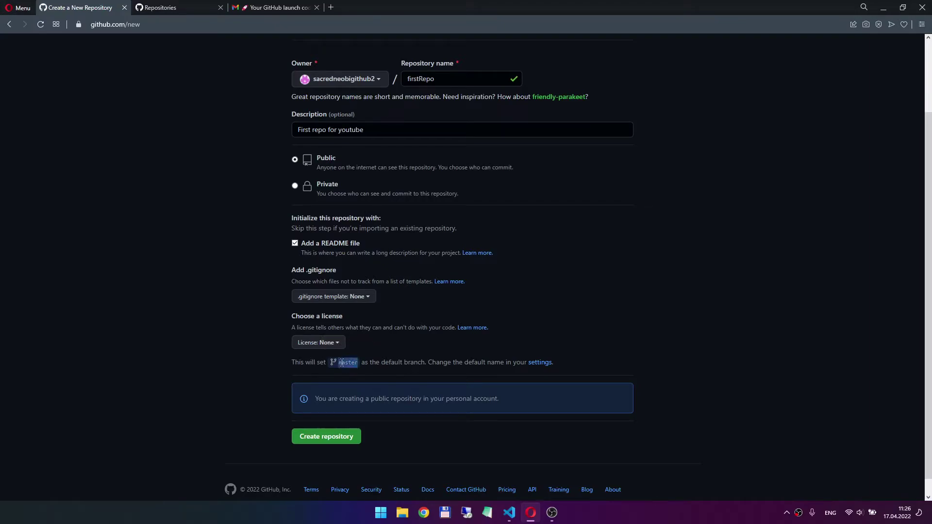
click(385, 364)
click(325, 438)
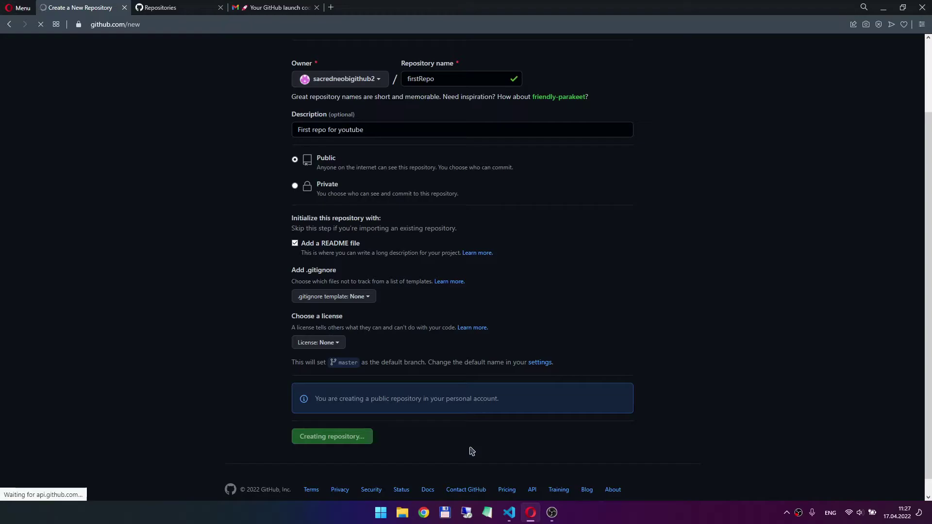
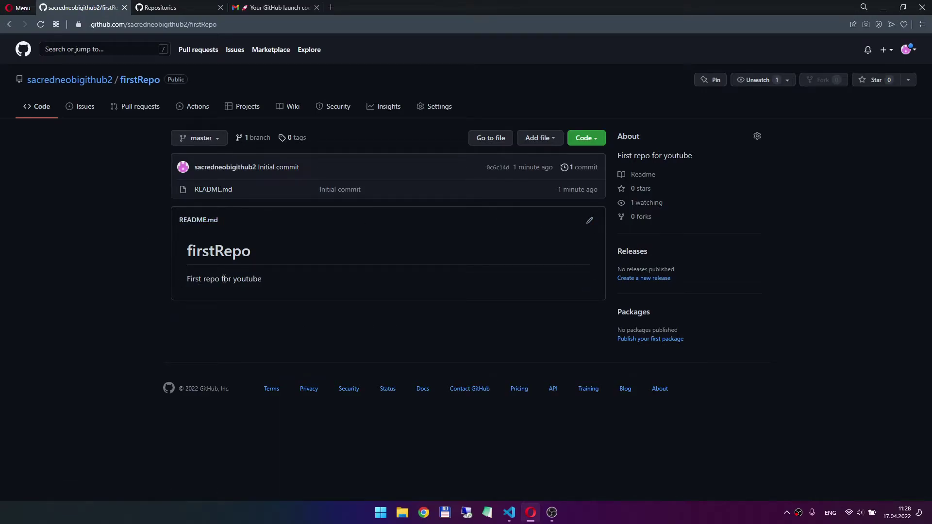
Step: Open firstRepo's README.md in GitHub's online editor, then return to the repository page
click(209, 190)
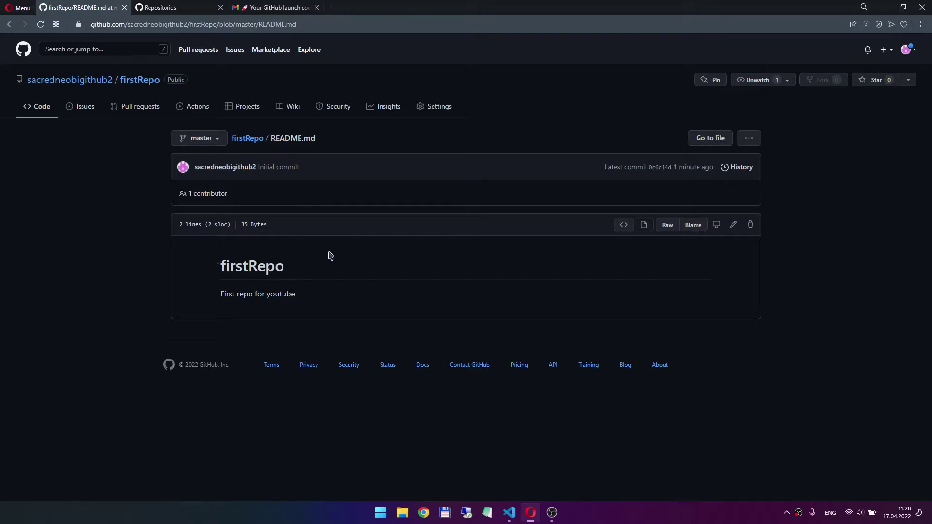
click(734, 225)
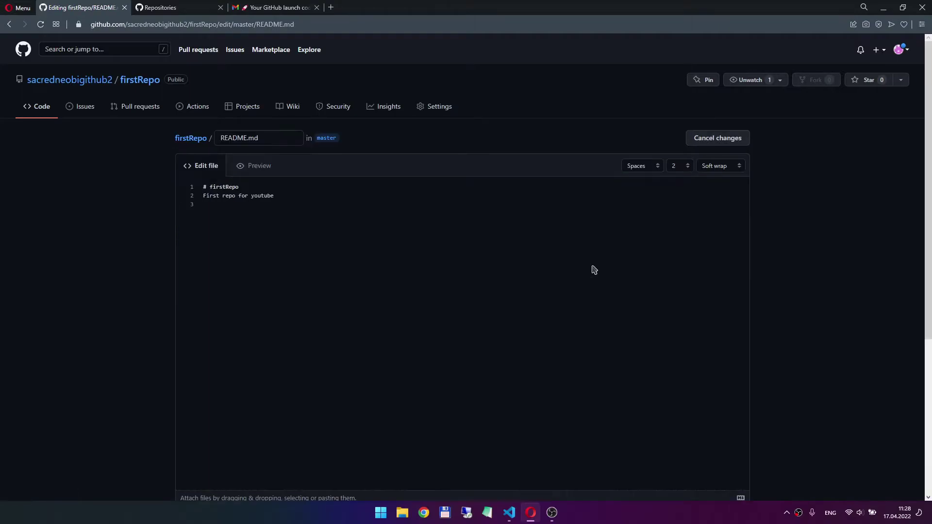
scroll(322, 225, down, 4)
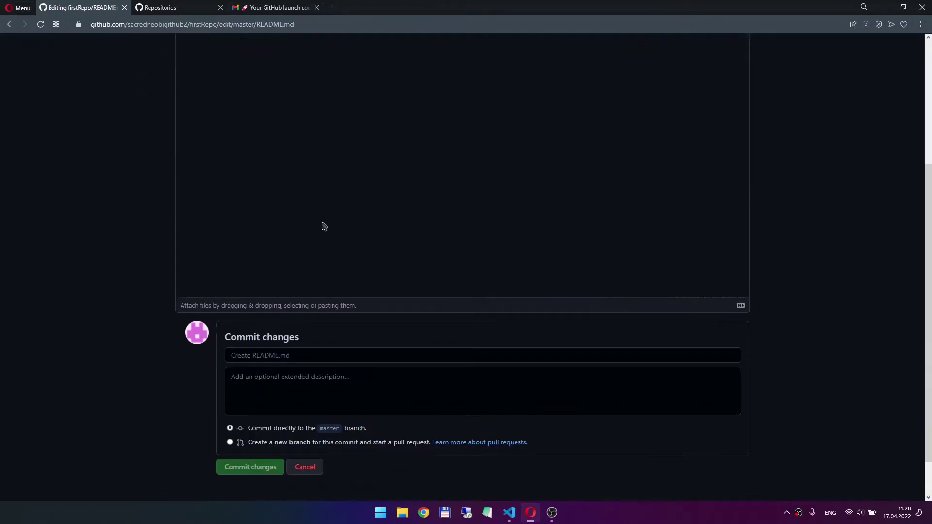
scroll(322, 224, up, 4)
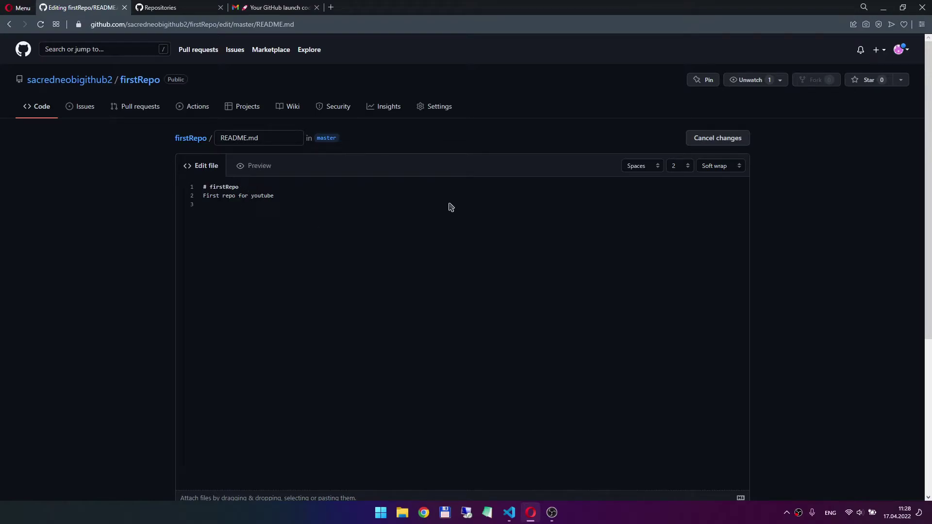
click(48, 108)
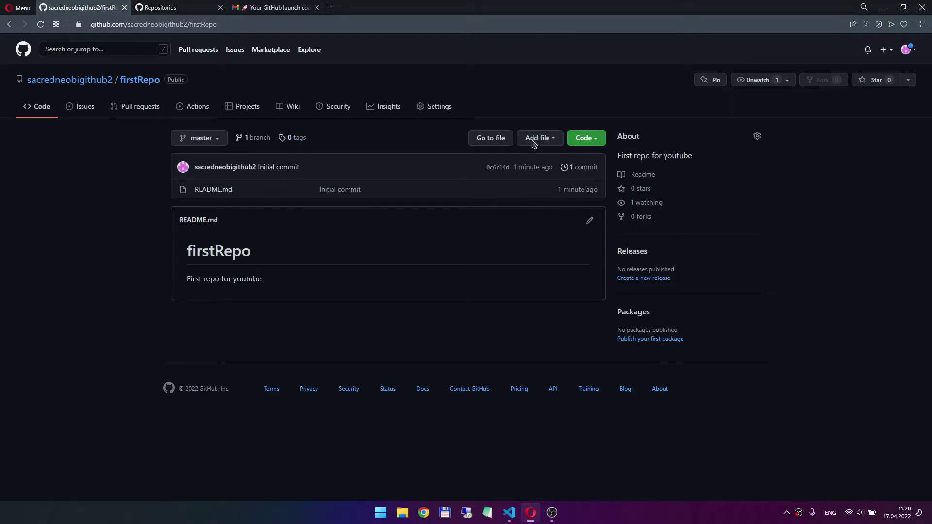
Step: Show firstRepo's Code clone options and select the HTTPS clone URL
click(593, 140)
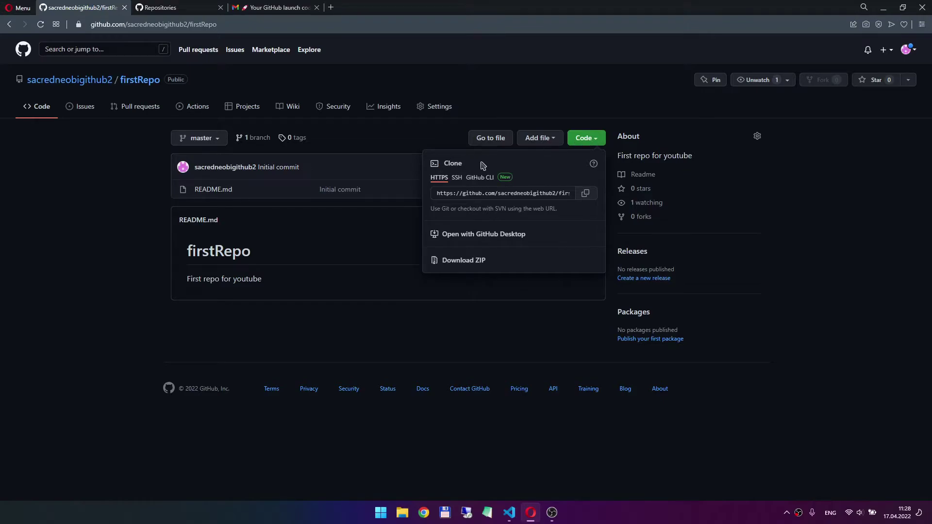
double_click(446, 163)
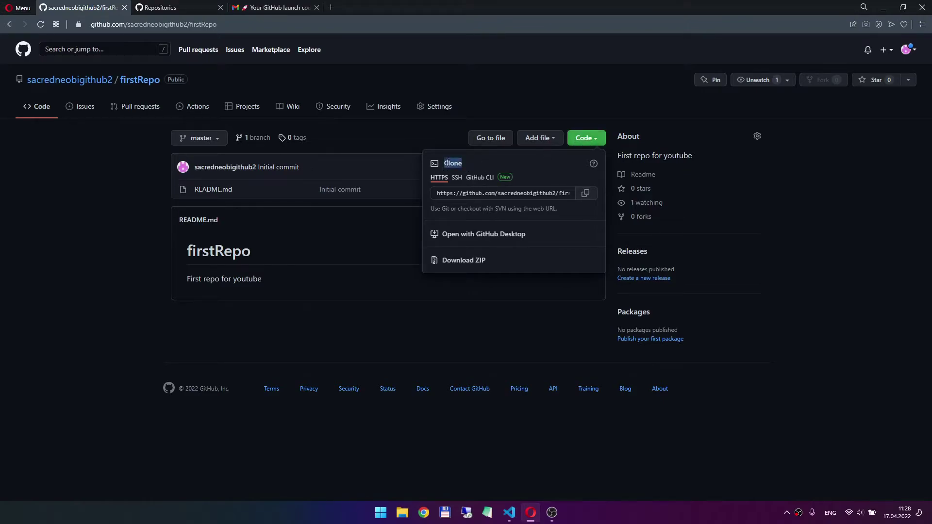
click(473, 170)
click(446, 190)
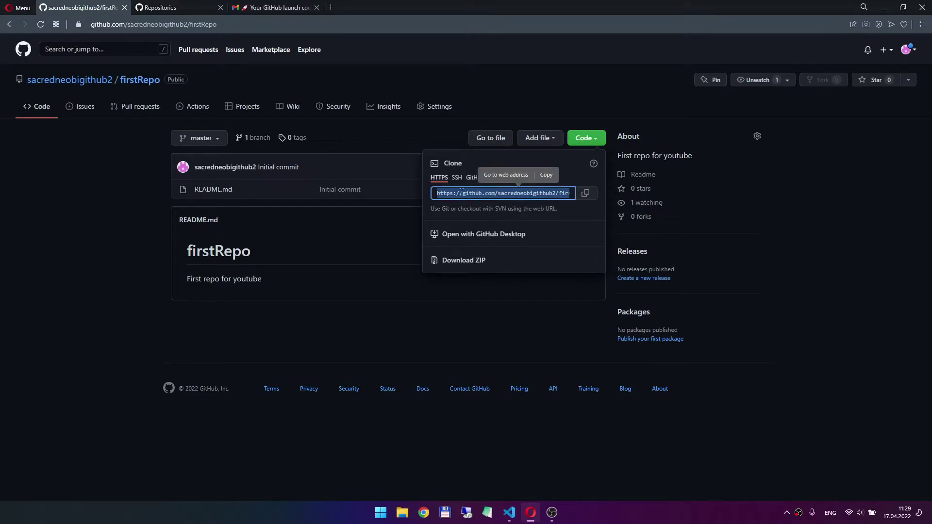
click(476, 193)
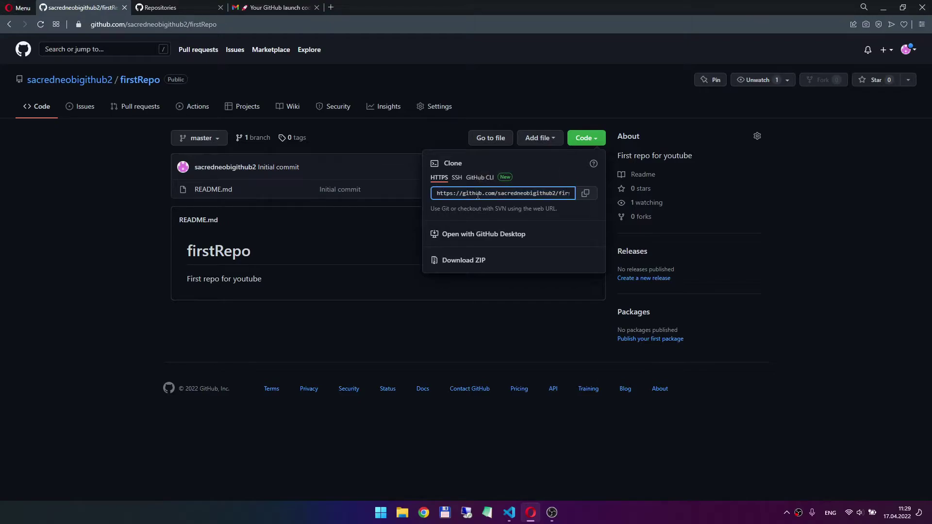
drag(499, 195, 574, 193)
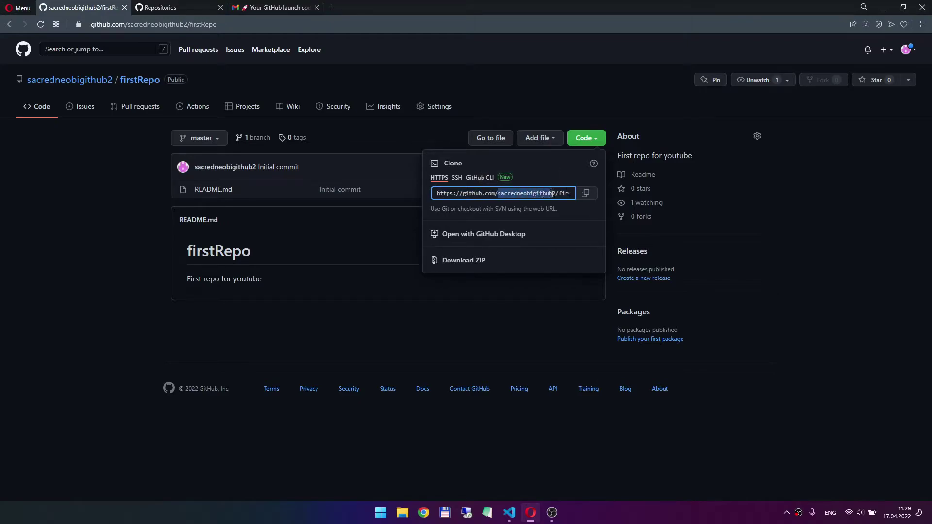
click(538, 193)
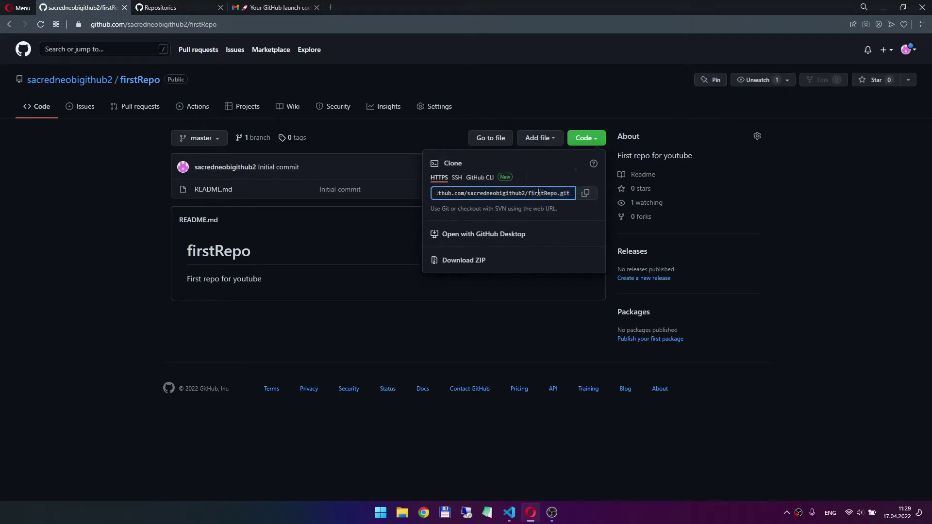
drag(569, 193, 416, 195)
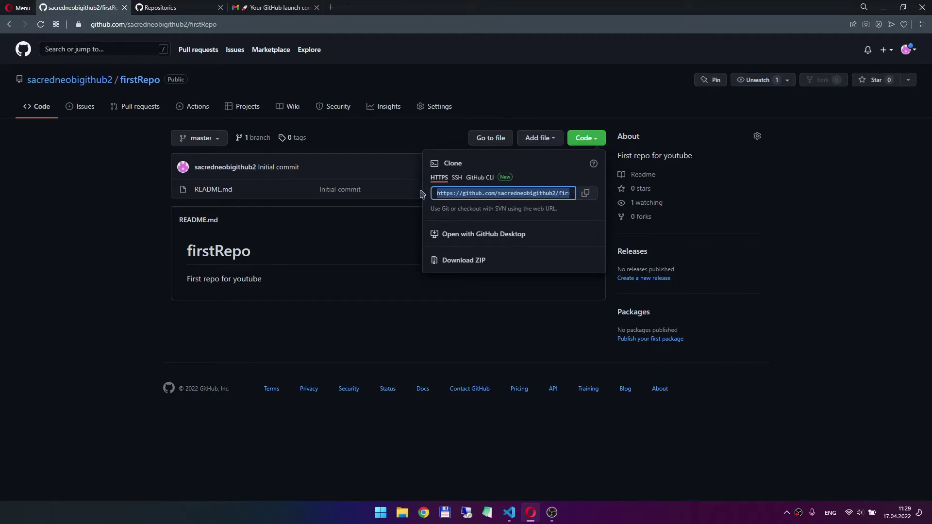
click(514, 204)
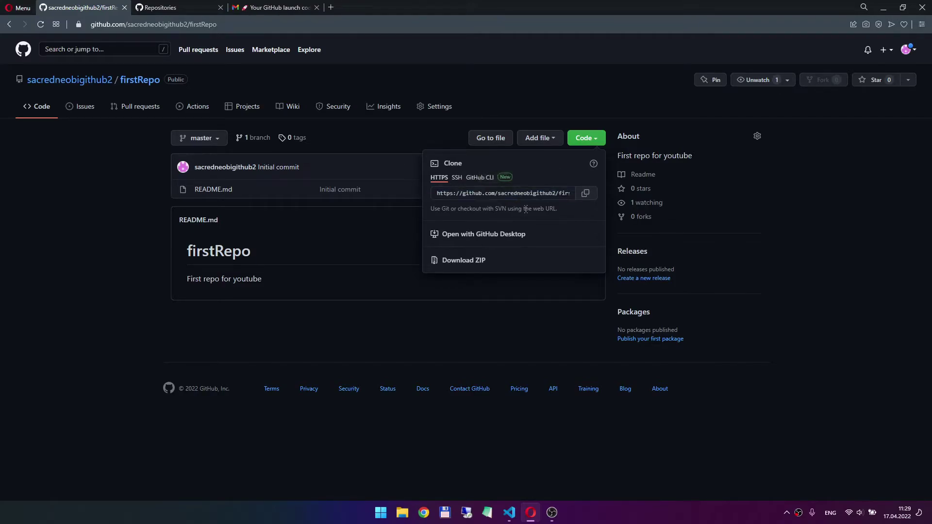
Step: Copy the HTTPS clone URL, then close the dropdown and the extra Repositories tab
click(585, 195)
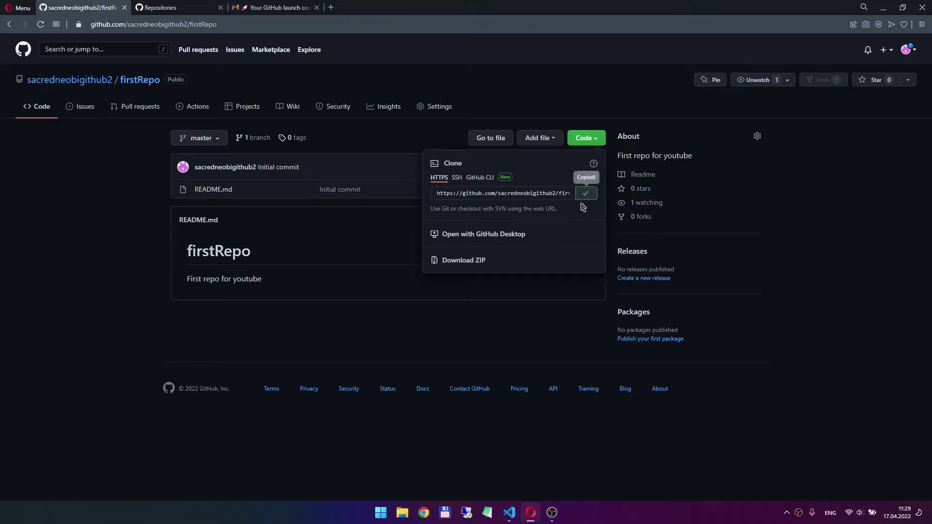
click(555, 194)
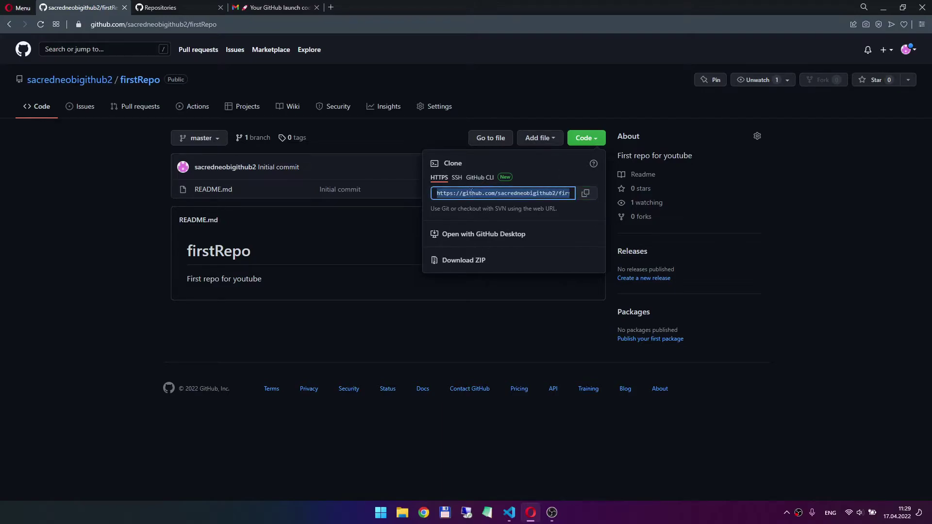
right_click(536, 196)
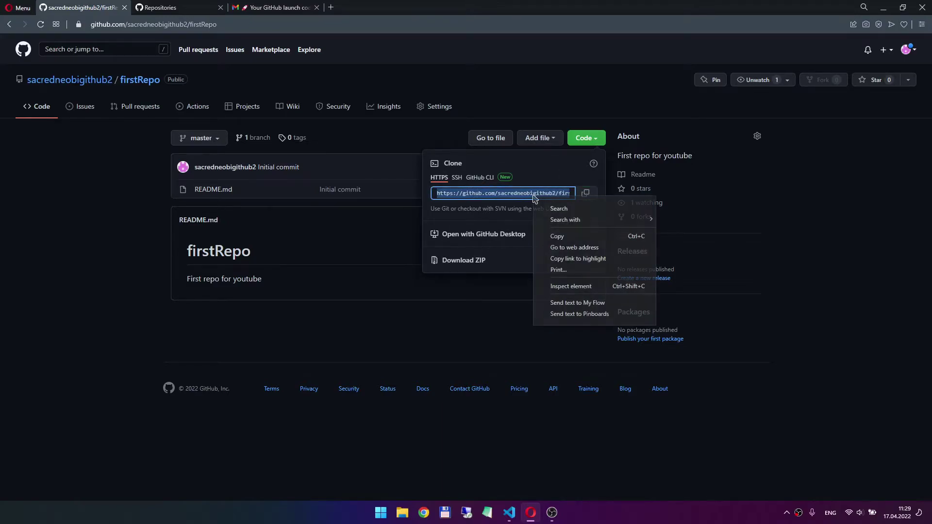
click(536, 235)
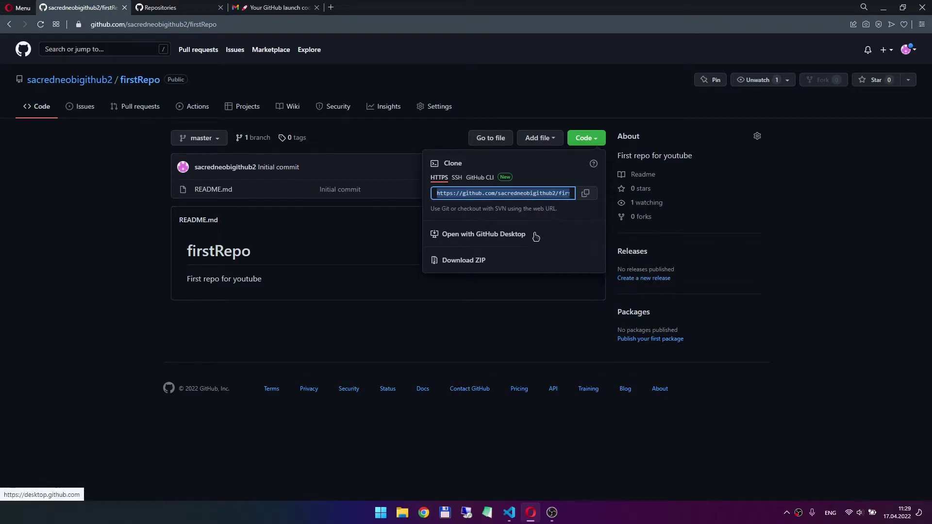
click(346, 265)
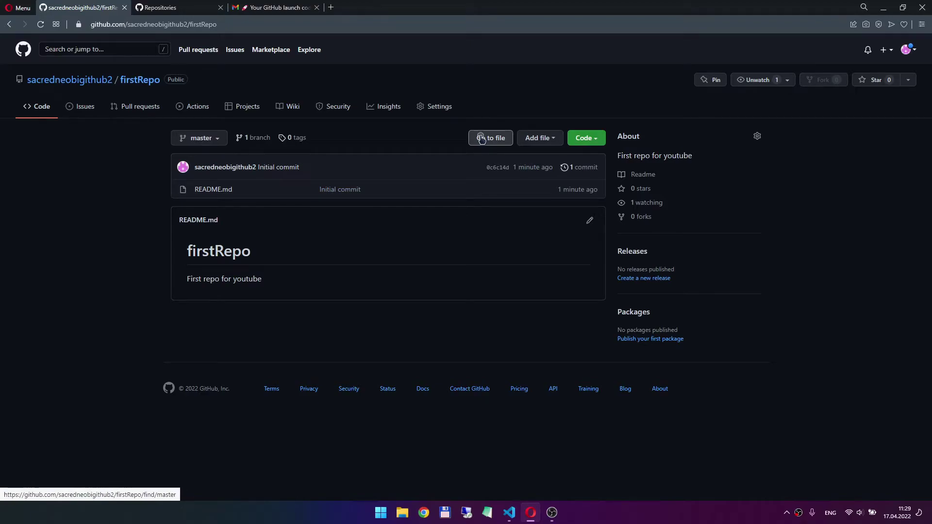
middle_click(178, 7)
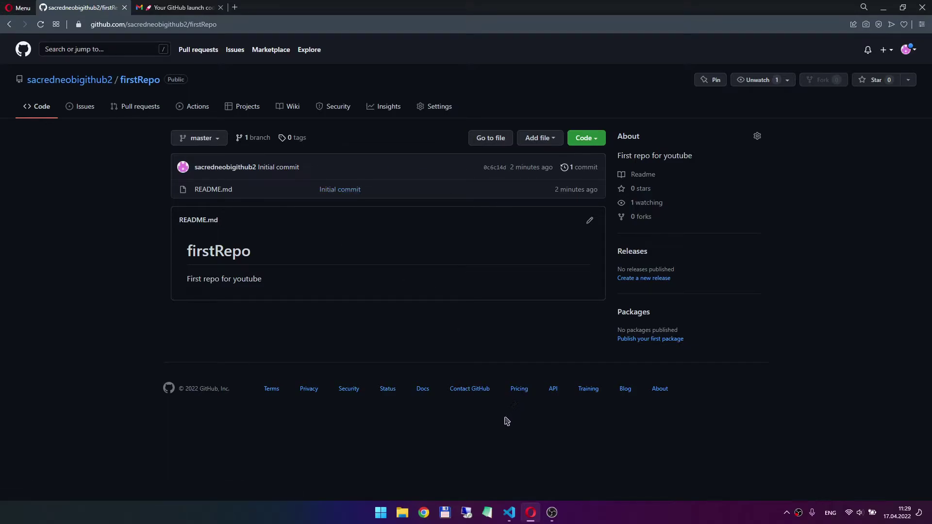
Step: Switch to VS Code and open youtube stream\work as the workspace via File > Open Folder
click(508, 514)
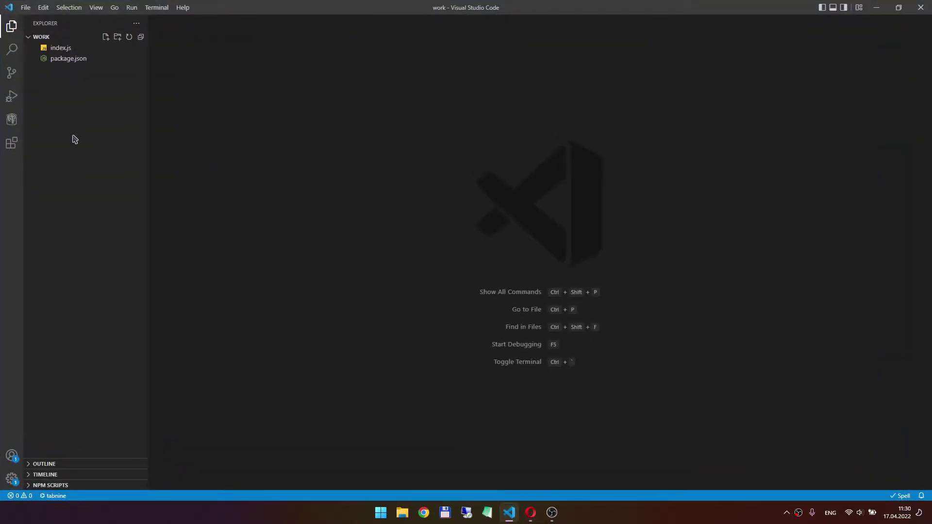
click(74, 139)
click(215, 157)
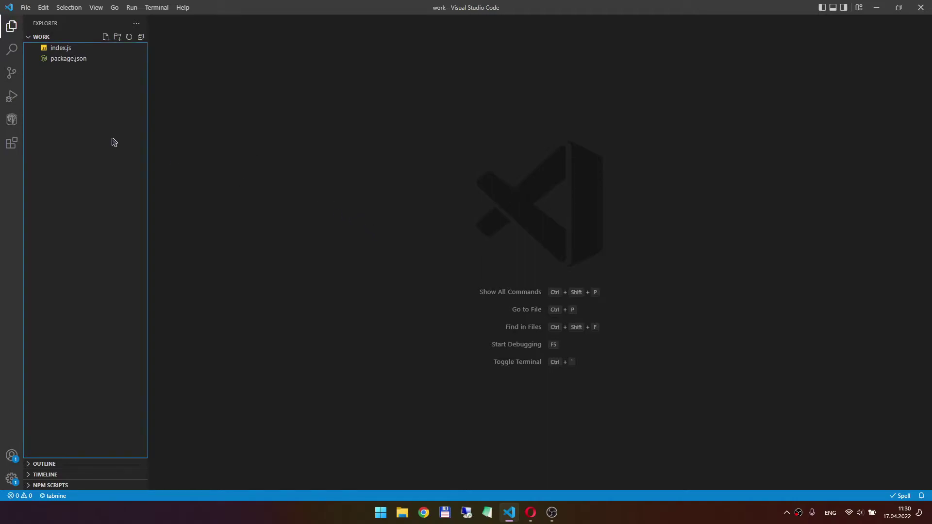
click(26, 7)
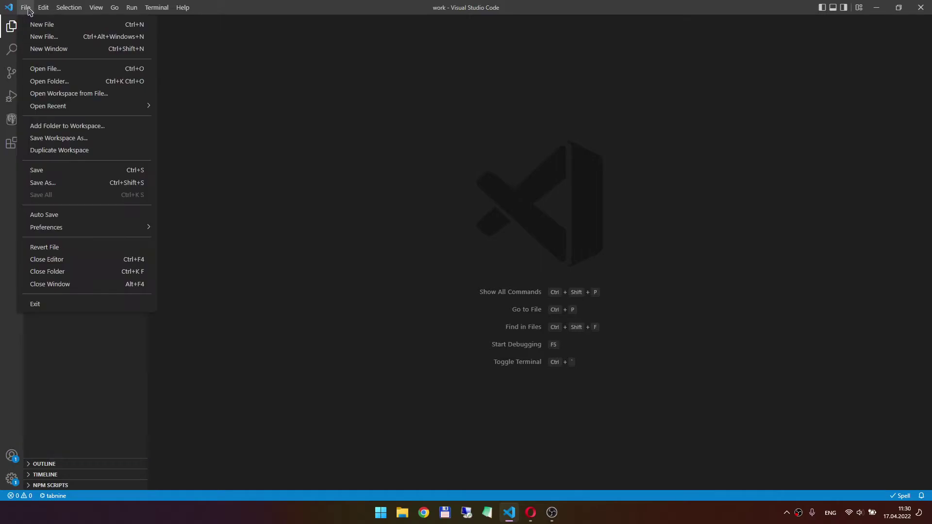
click(72, 81)
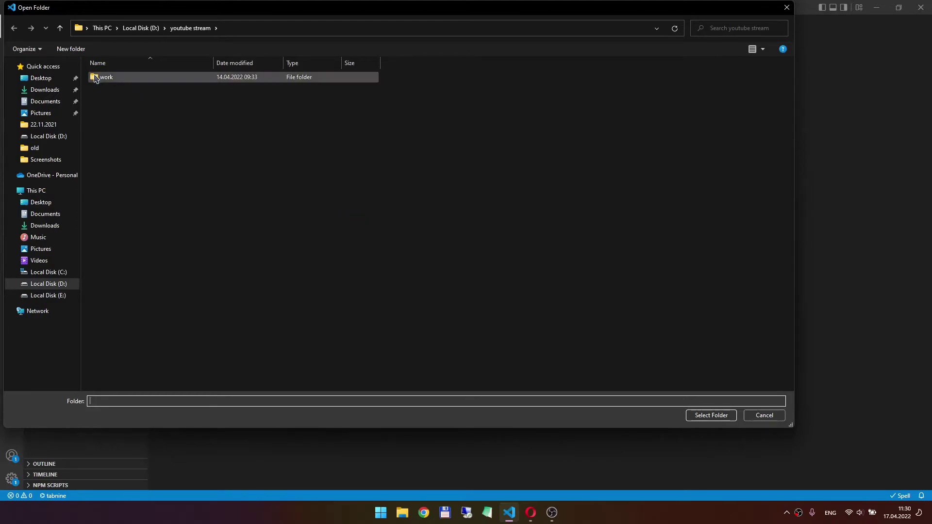
double_click(95, 76)
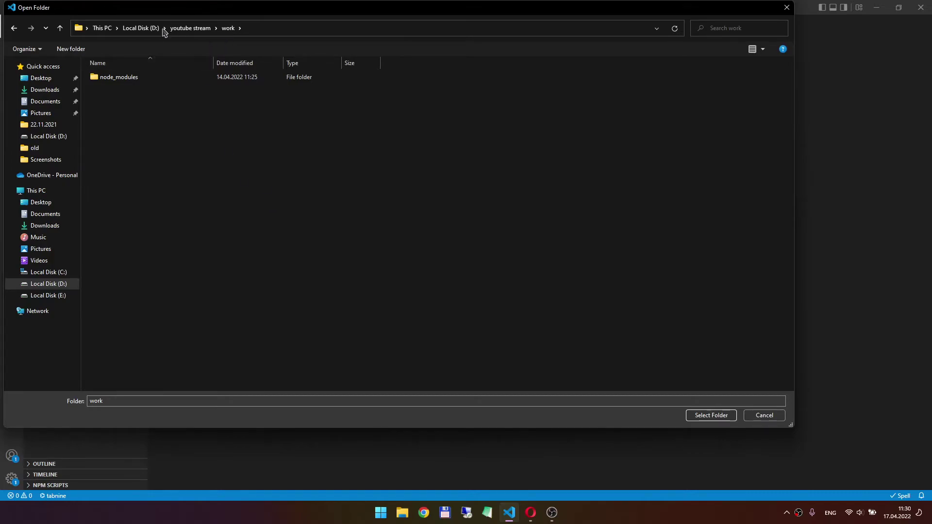
click(190, 28)
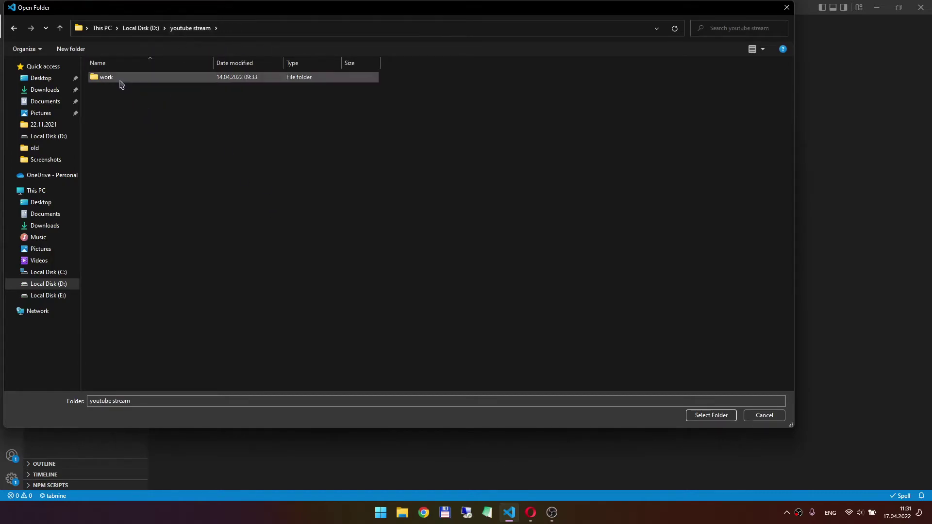
double_click(121, 79)
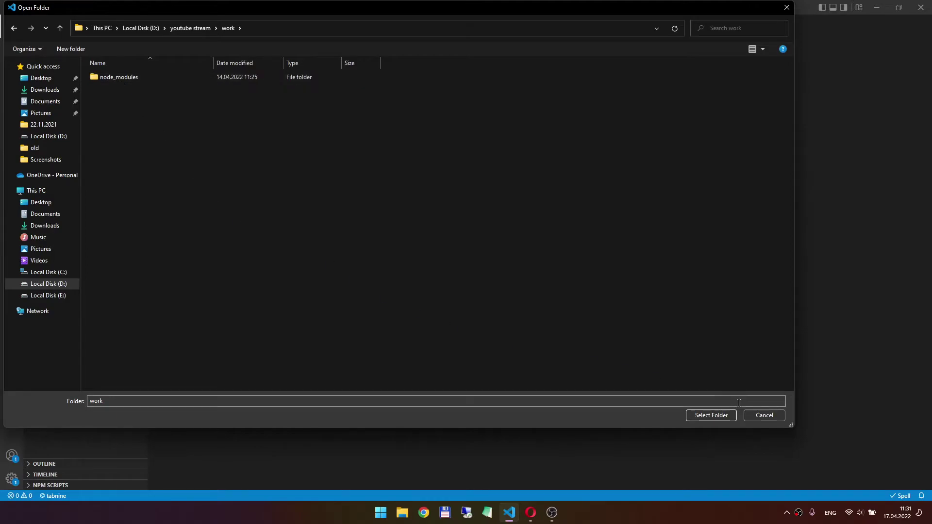
click(709, 415)
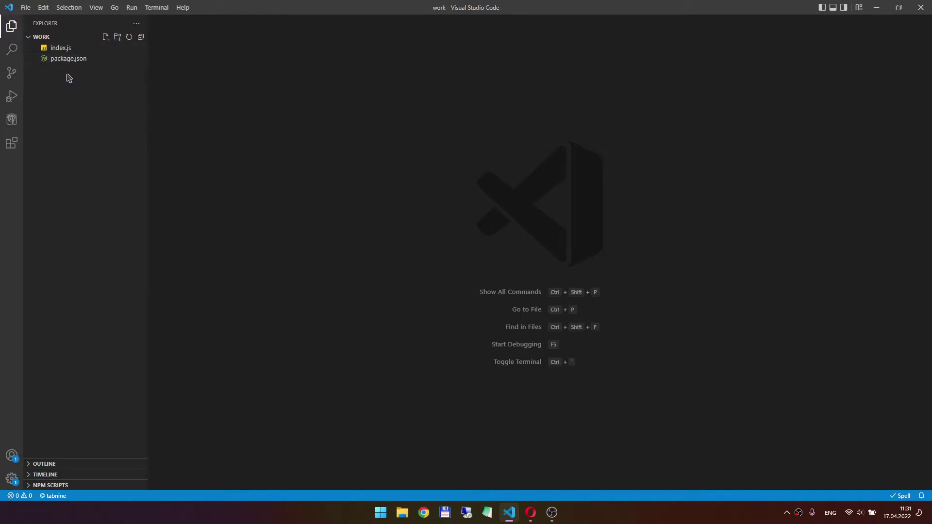
Step: Delete index.js and package.json from Explorer, confirming each deletion
click(84, 82)
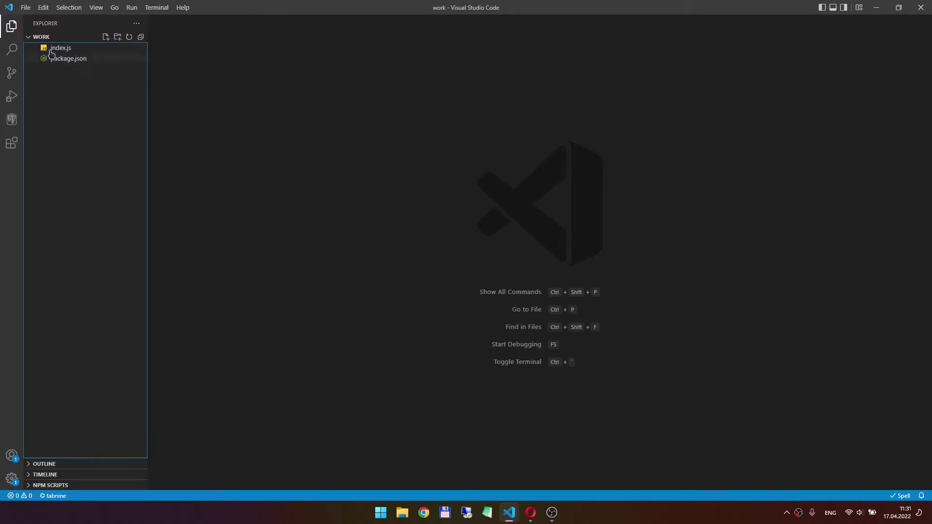
right_click(126, 48)
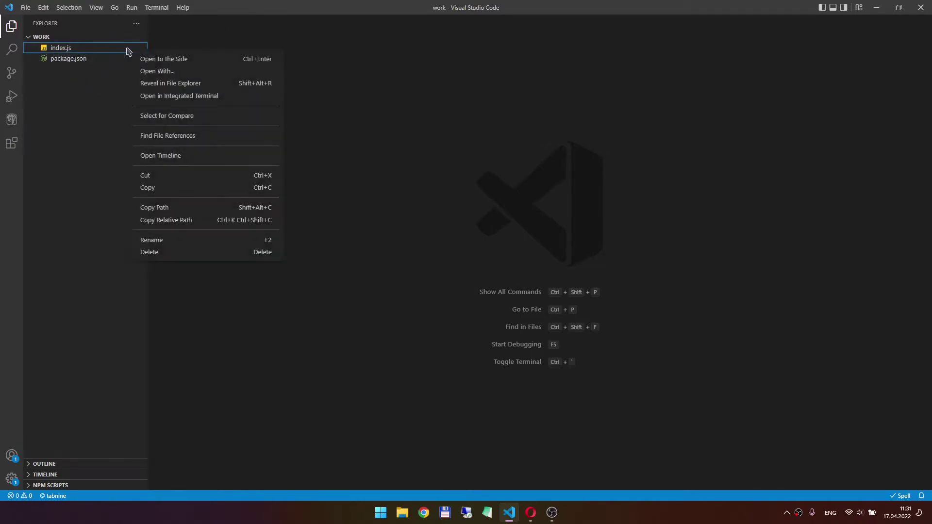
click(166, 251)
click(471, 263)
right_click(59, 48)
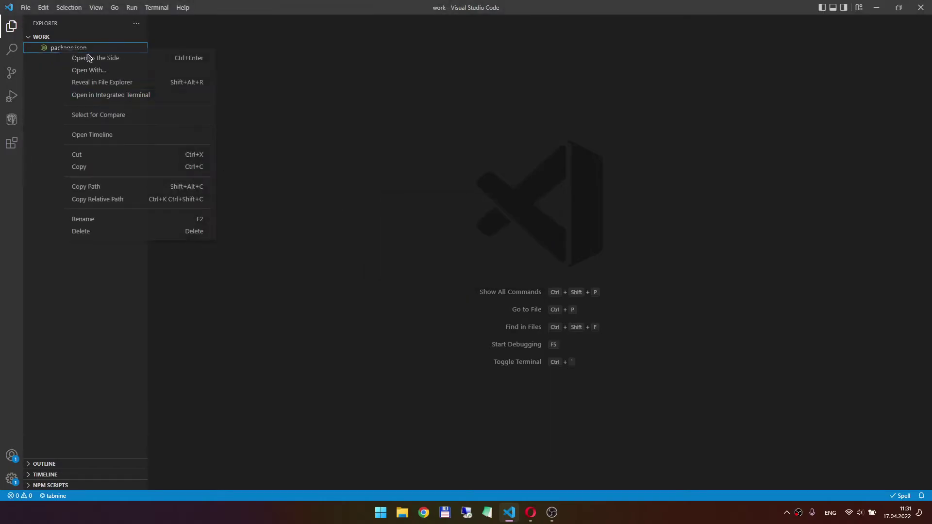
click(129, 231)
click(472, 263)
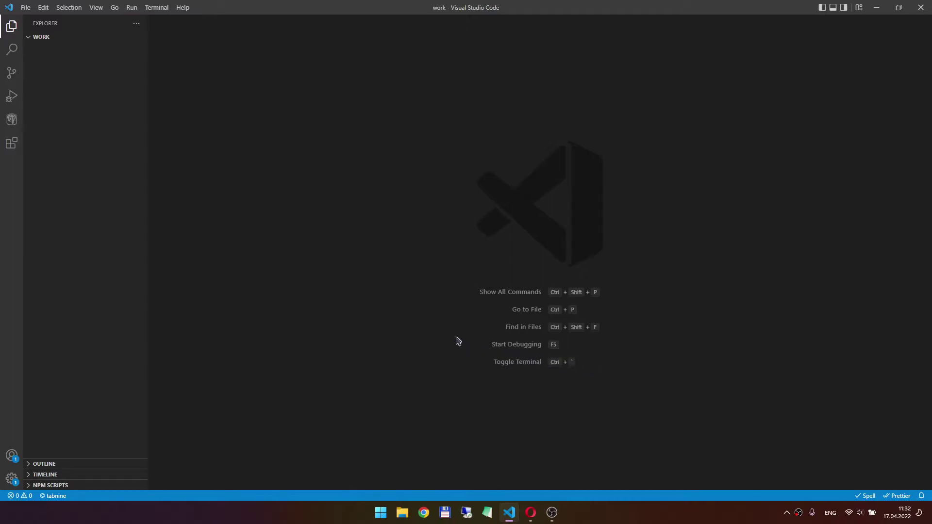
Step: Open a new PowerShell terminal at D:\youtube stream\work from the Terminal menu
click(166, 11)
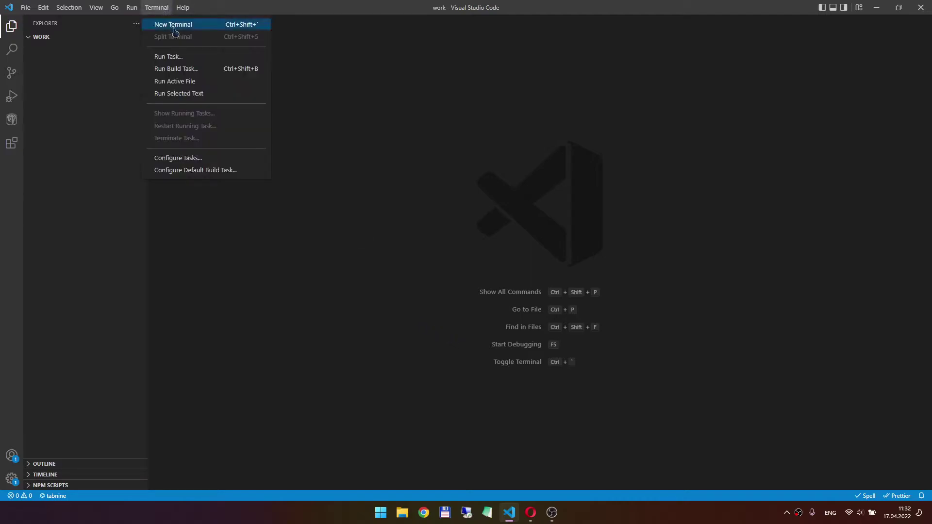
click(177, 25)
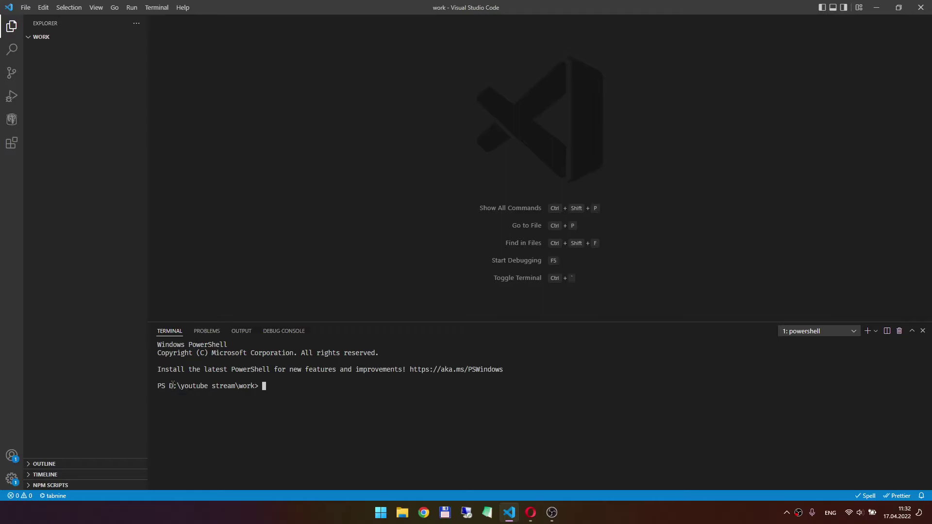
Step: Run 'git clone' followed by the pasted firstRepo HTTPS URL in the terminal
drag(168, 386, 262, 387)
click(265, 387)
text(git c)
text(lone)
key(ctrl+v)
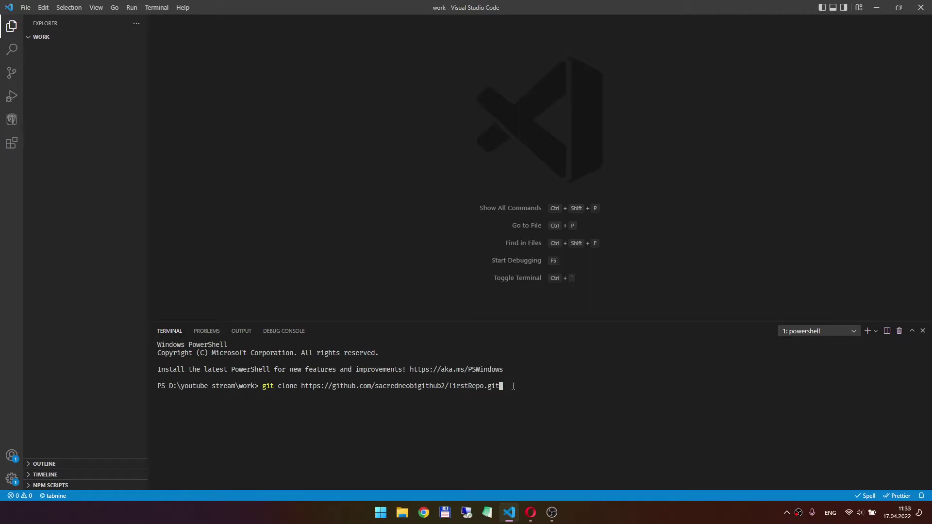
key(Return)
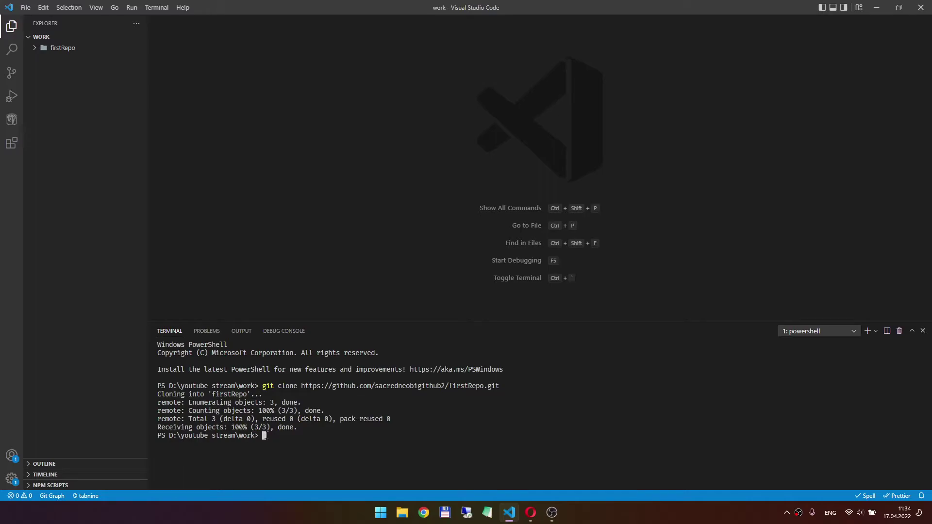
drag(304, 428, 159, 394)
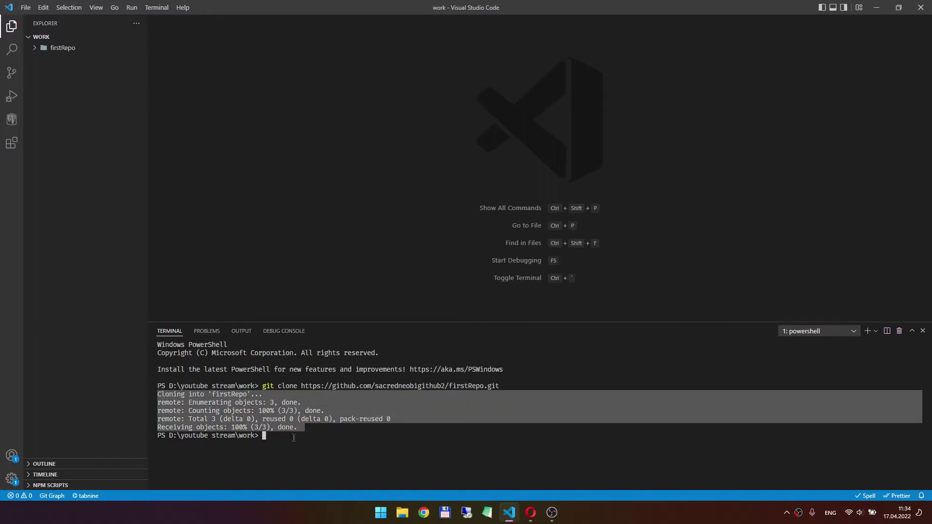
click(272, 439)
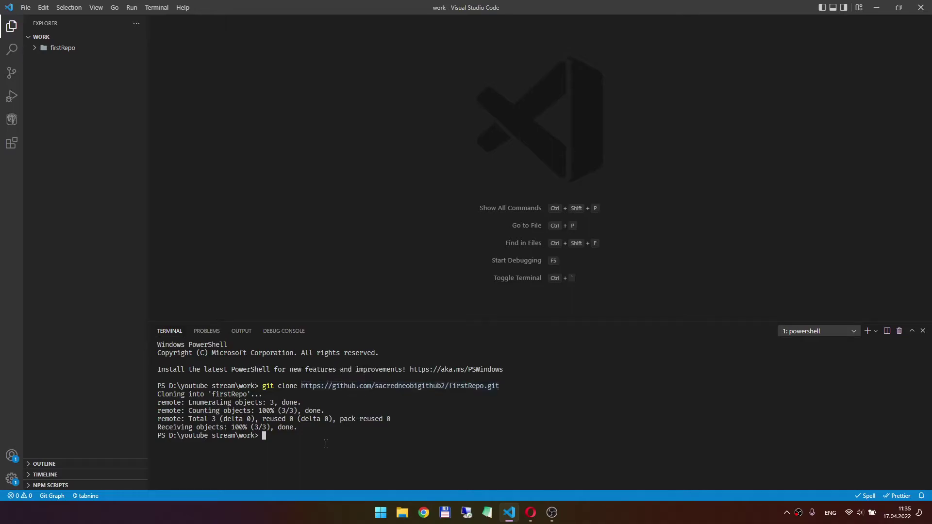
drag(297, 424, 143, 401)
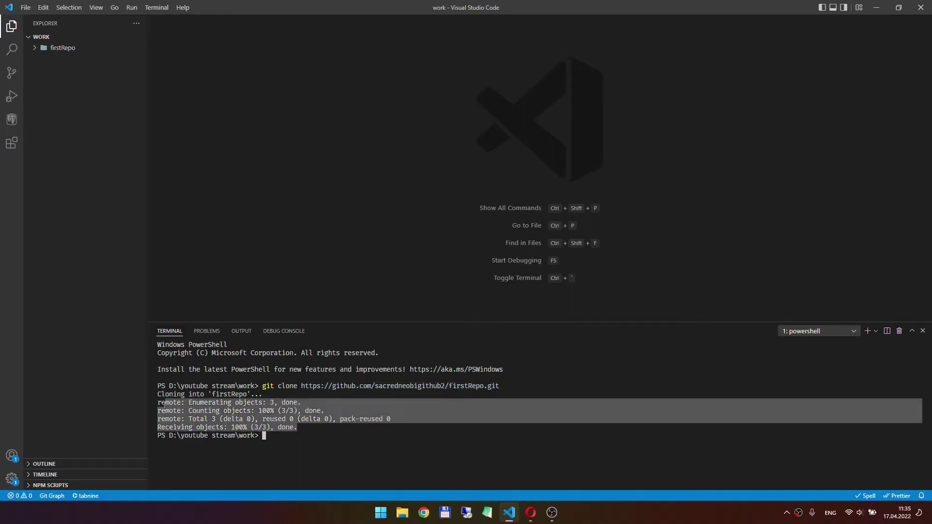
click(367, 424)
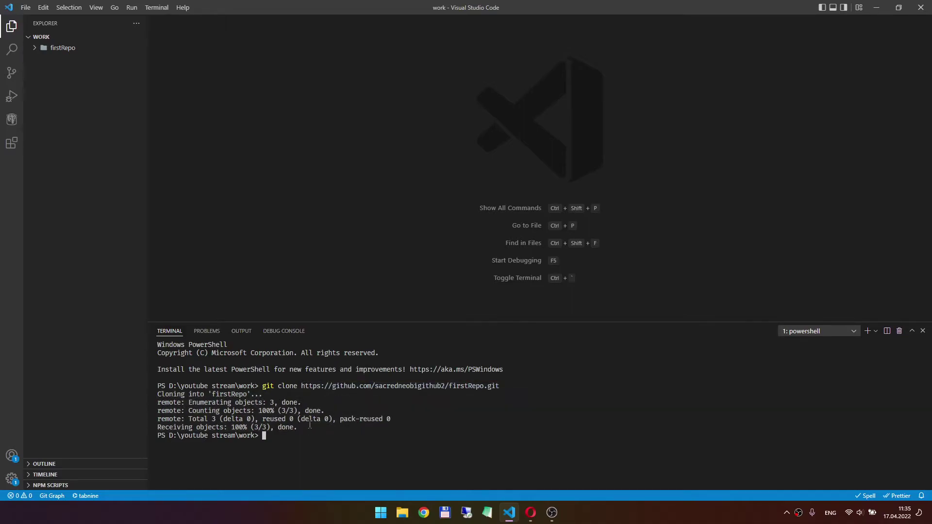
drag(310, 425, 153, 395)
click(278, 436)
Step: Open work\firstRepo as the workspace folder via File > Open Folder
click(26, 7)
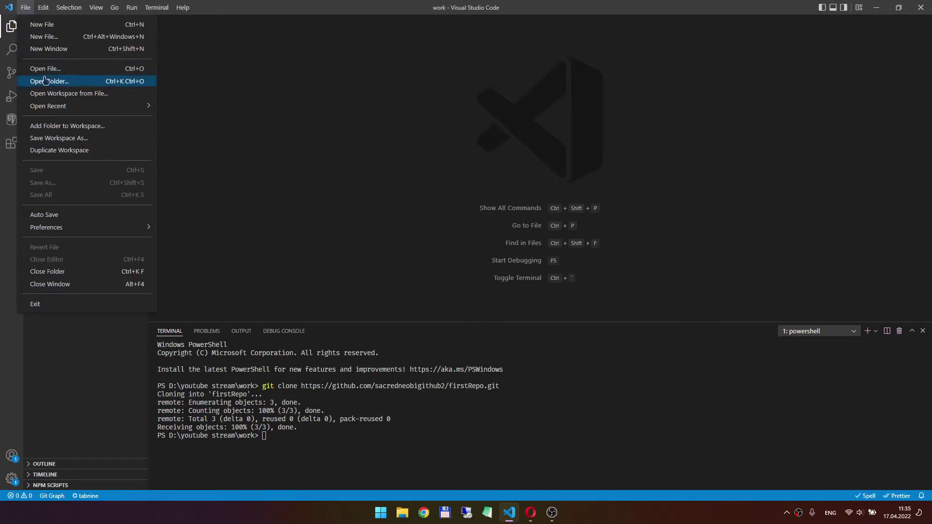
click(51, 82)
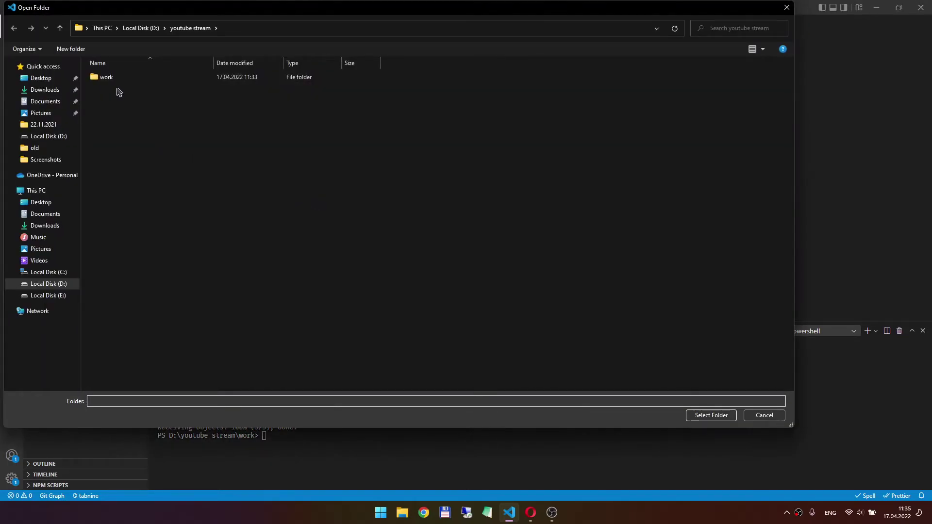
double_click(110, 80)
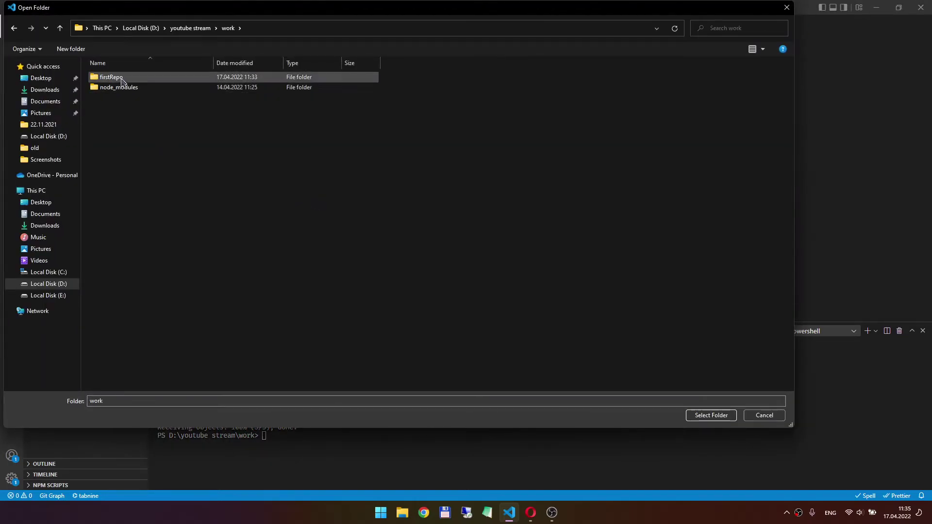
double_click(106, 78)
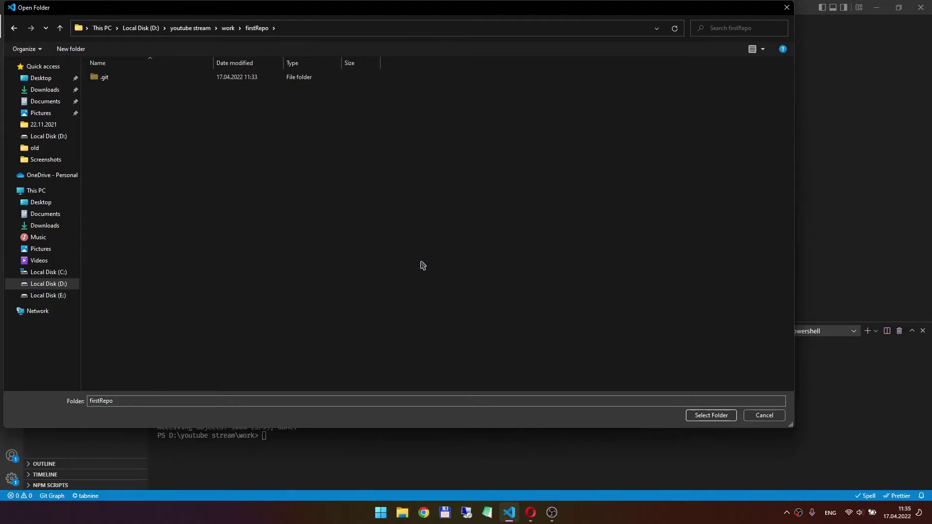
click(710, 415)
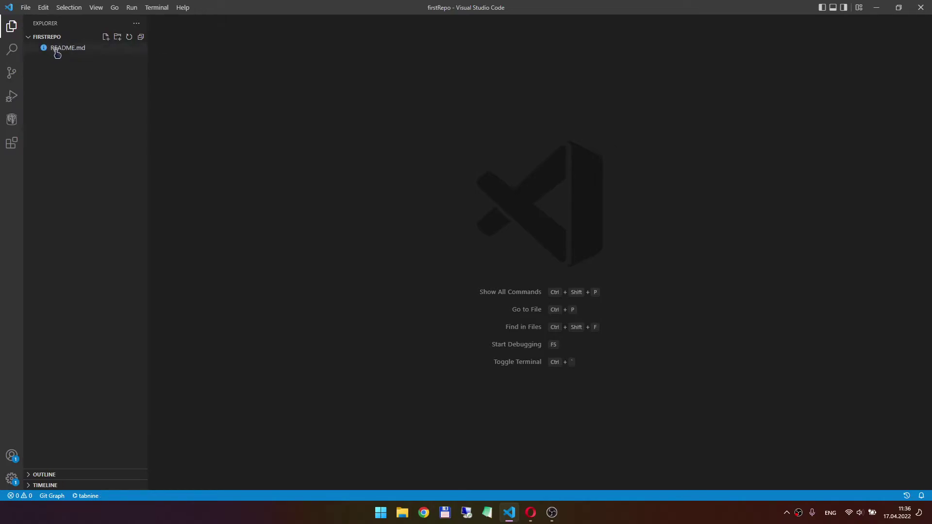
Step: Open README.md in the editor, glance at the GitHub repo in Opera, and return
click(64, 49)
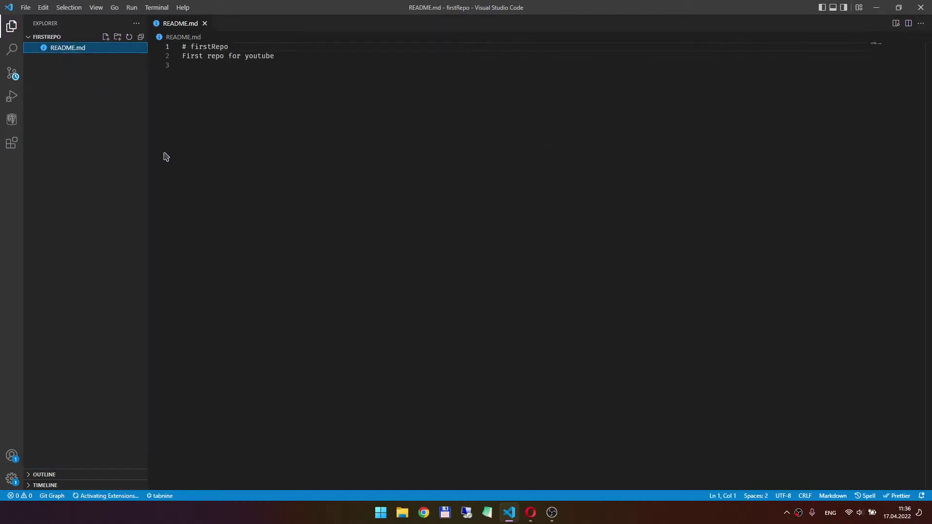
click(349, 169)
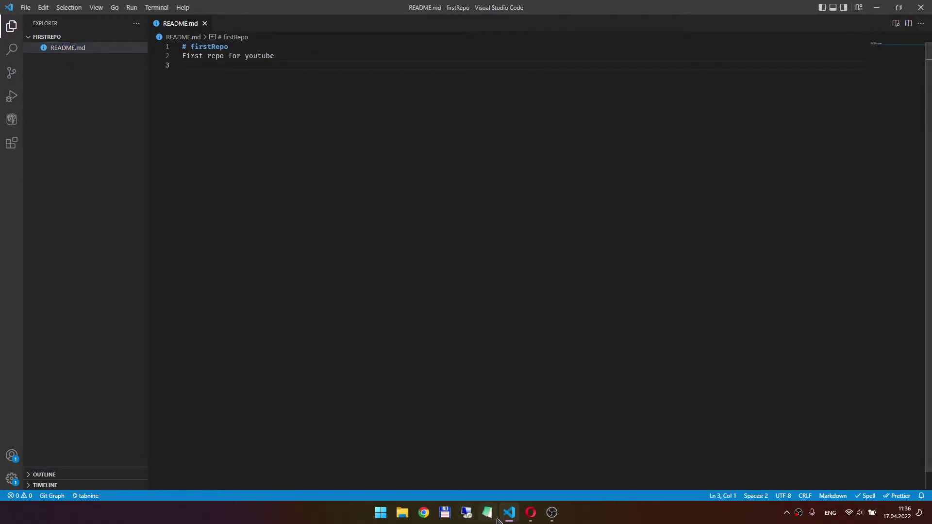
click(529, 512)
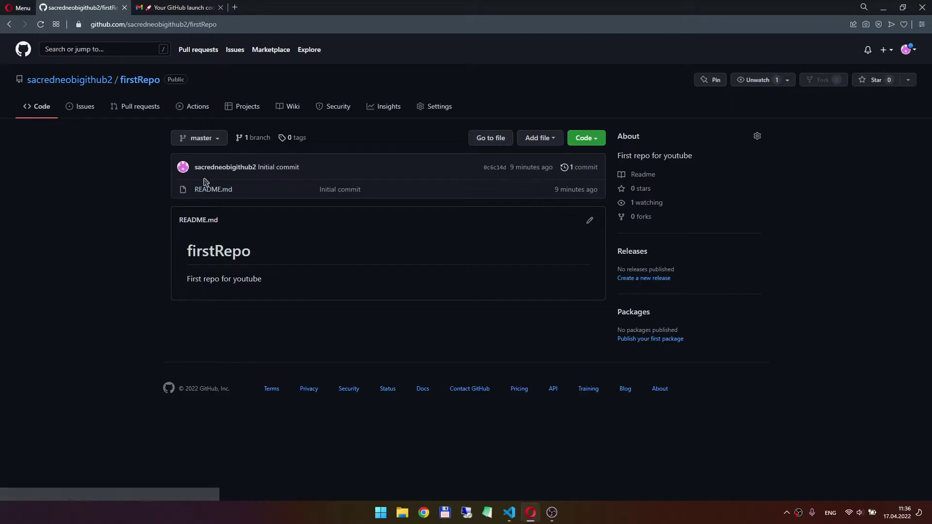
click(508, 512)
click(280, 44)
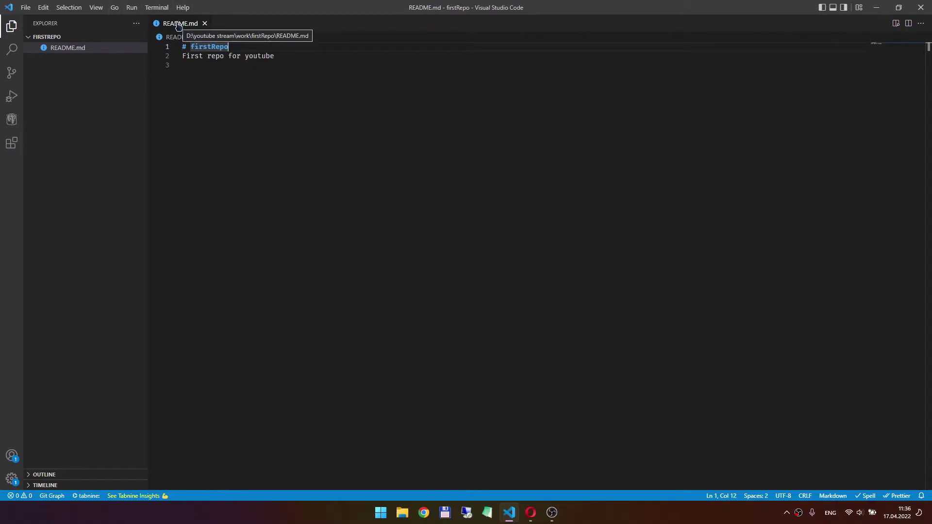
click(295, 62)
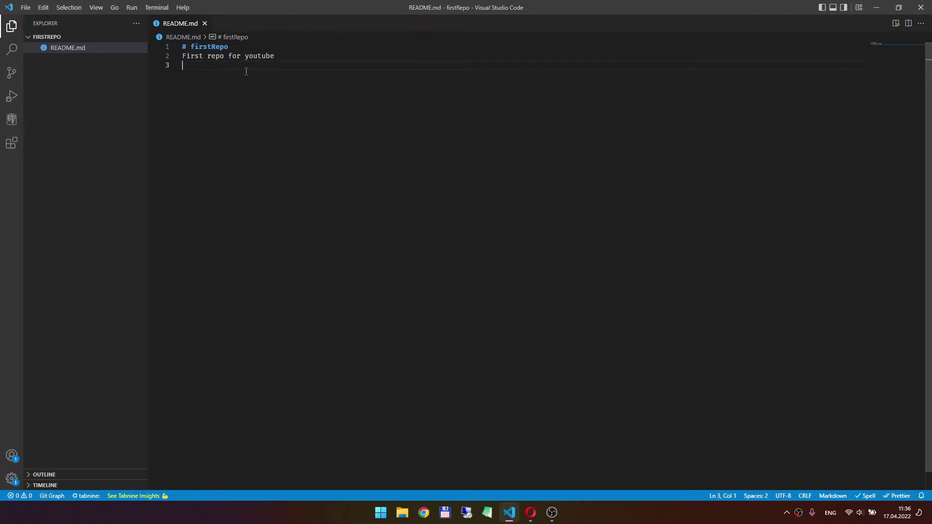
Step: Insert blank lines, type 'First commit' on line 5, and save README.md
key(Up)
key(Return)
key(Down)
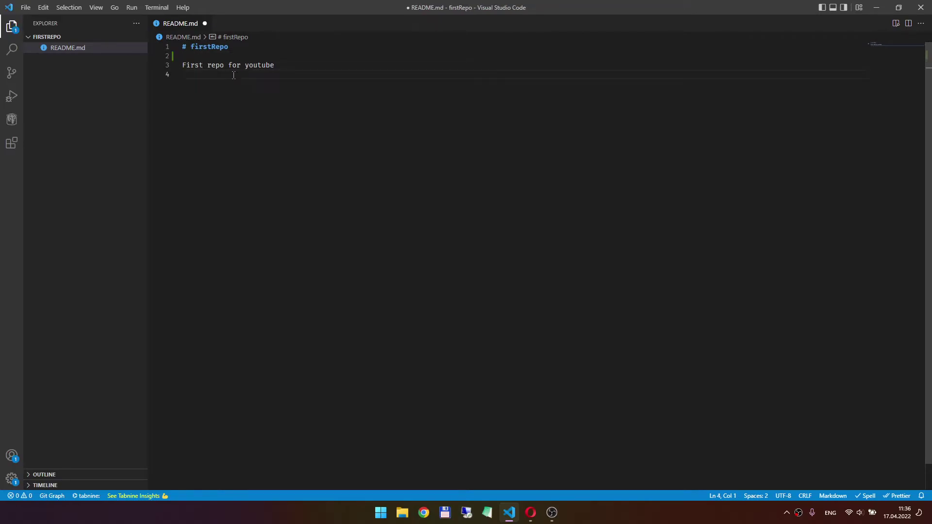
key(Return)
text(F)
text(irst Com)
text(mit)
click(212, 83)
key(BackSpace)
text(c)
key(ctrl+s)
Step: Check README.md's modified status in Explorer, then return the caret to line 5
click(270, 120)
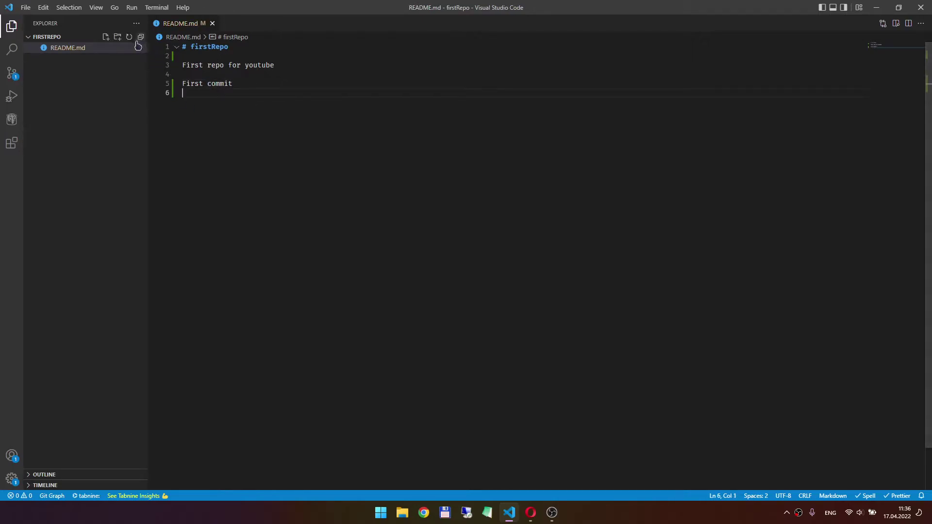
mouse_move(80, 36)
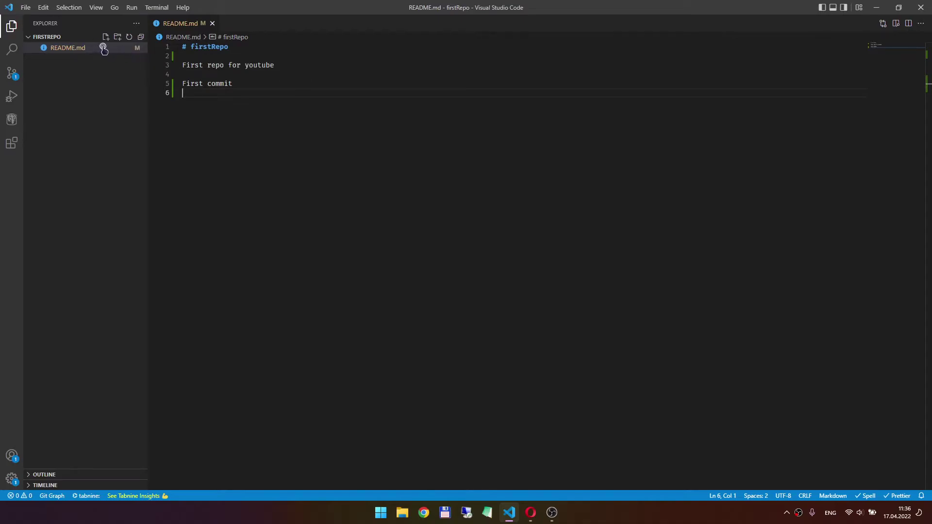
click(108, 59)
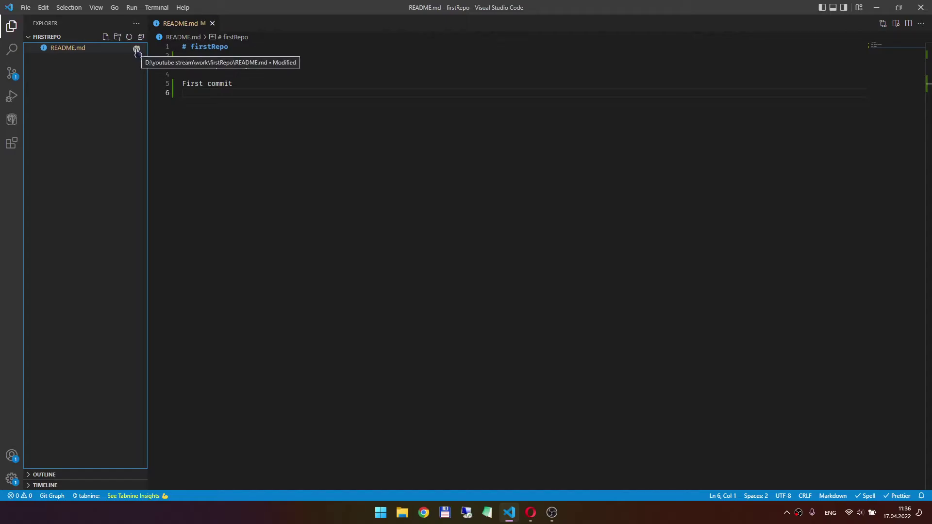
click(272, 149)
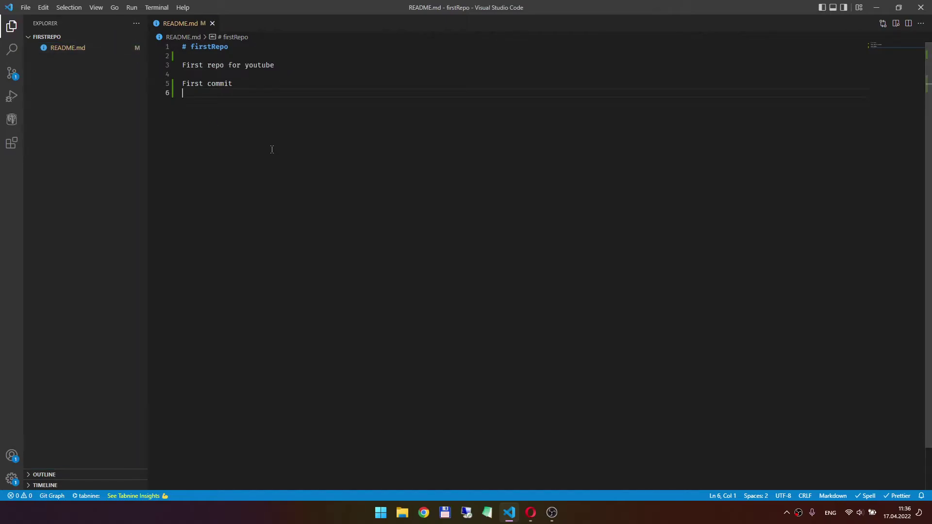
click(240, 87)
Step: Close the inline diff peek, delete then restore empty line 2, and save README.md
click(174, 95)
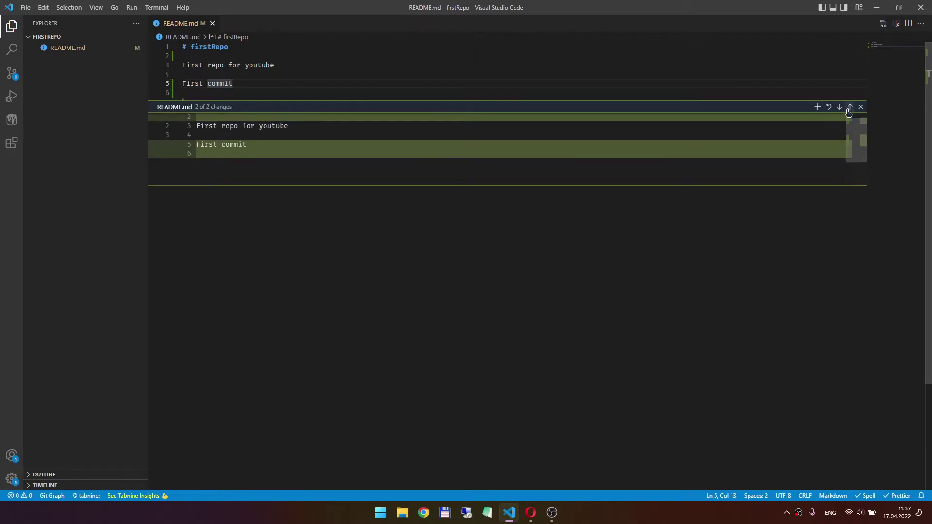
key(Escape)
click(199, 93)
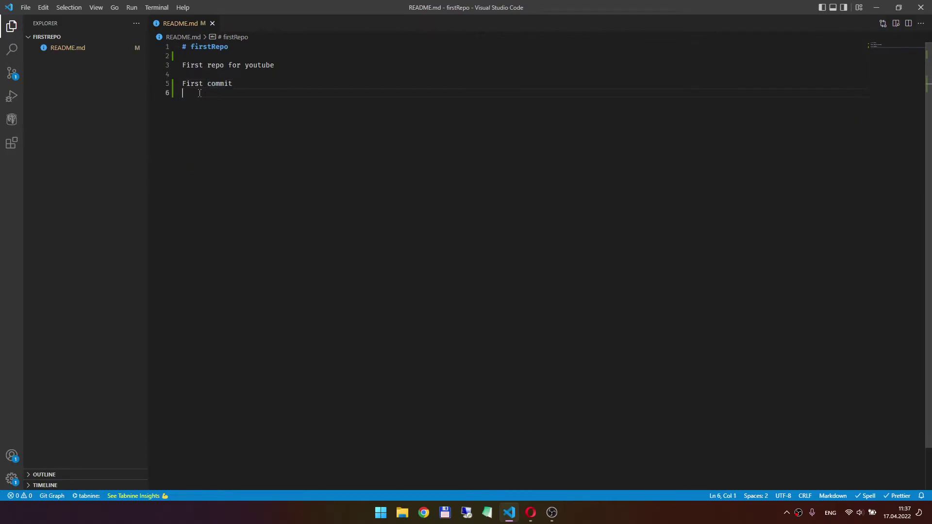
click(200, 55)
key(BackSpace)
key(ctrl+z)
key(ctrl+s)
mouse_move(12, 73)
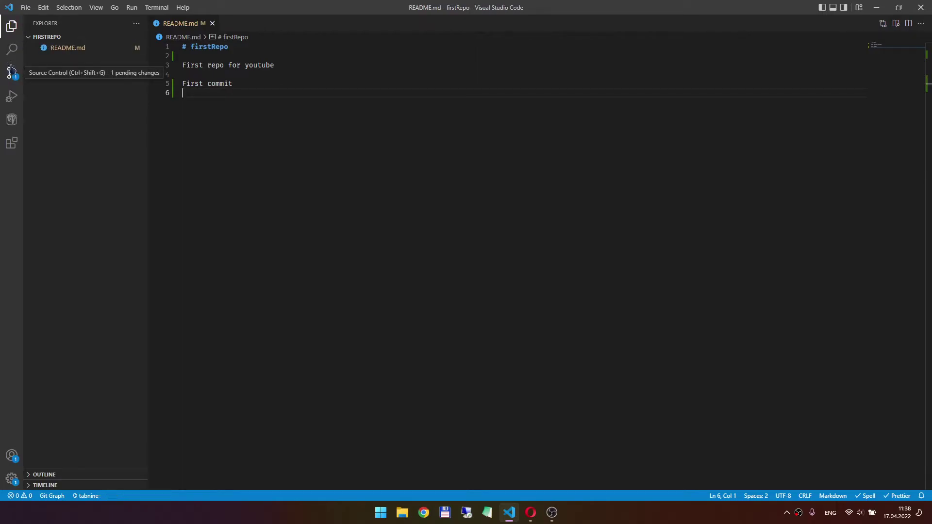
Step: Open the Source Control view and close the README.md editor tab
click(12, 74)
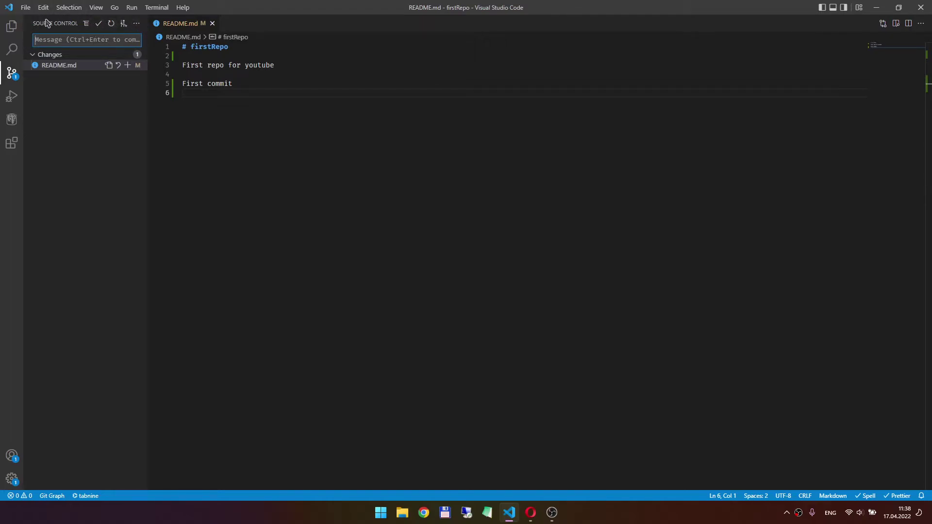
mouse_move(80, 65)
click(103, 104)
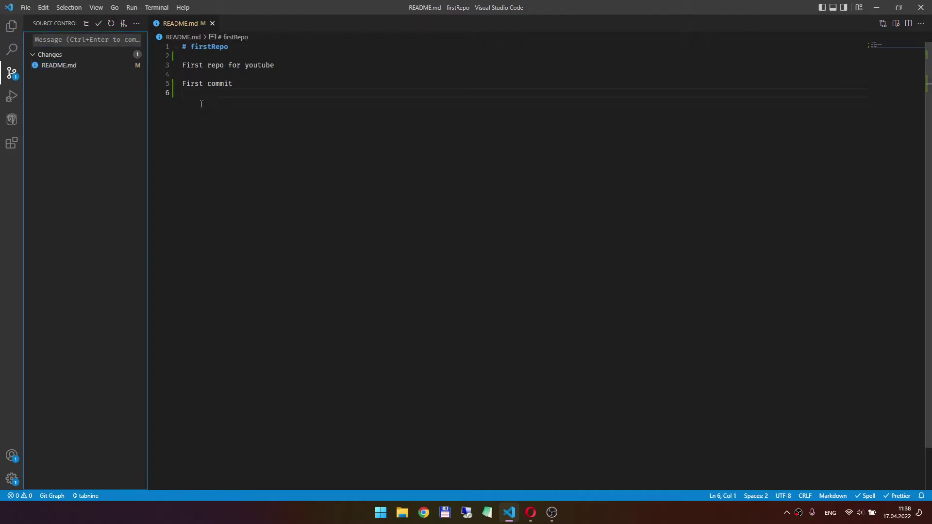
click(201, 104)
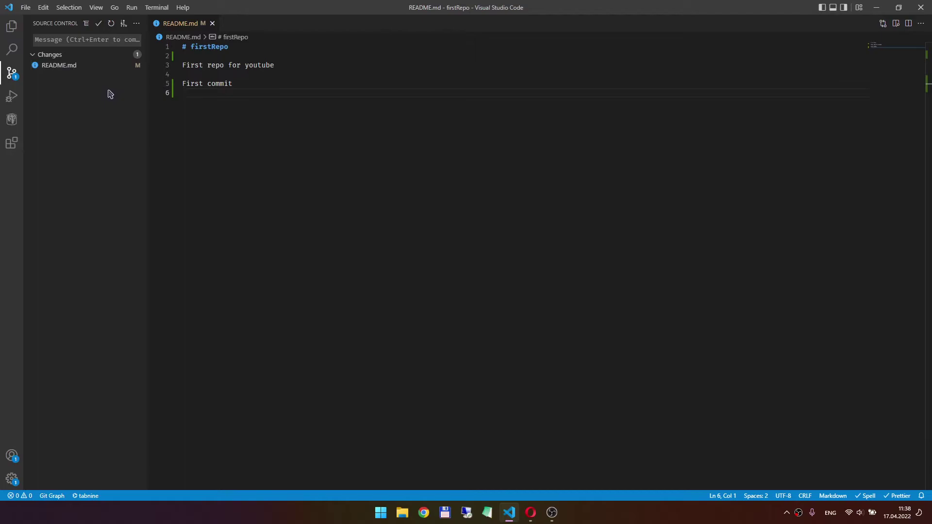
middle_click(190, 23)
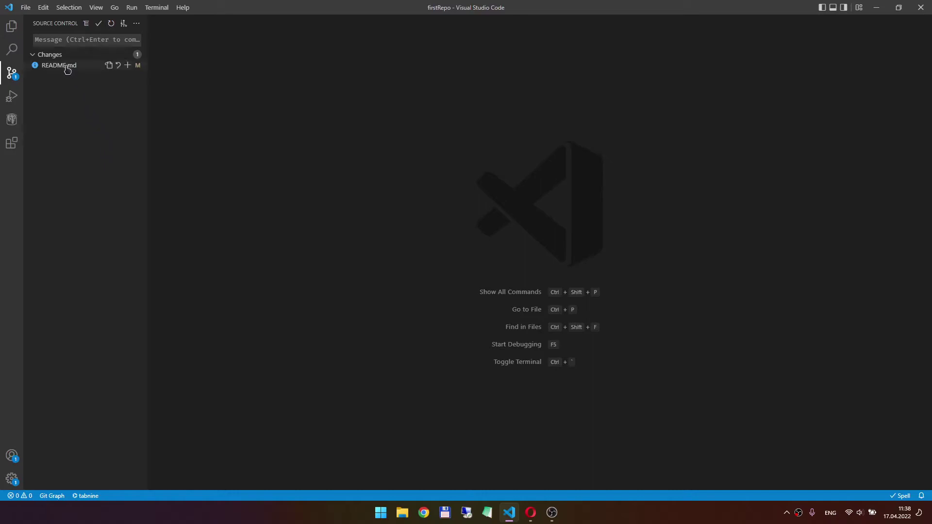
click(12, 28)
click(11, 77)
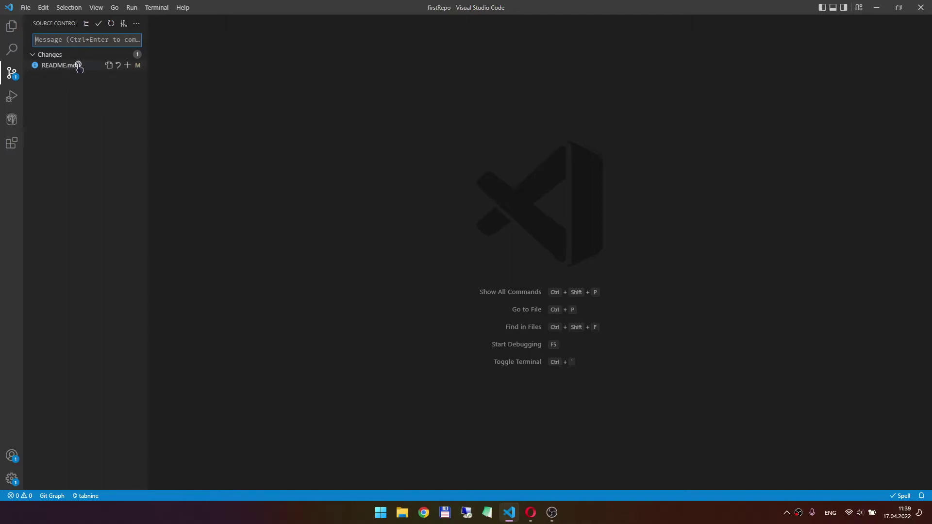
Step: Open README.md's Working Tree diff and select the added 'First commit' line
click(63, 66)
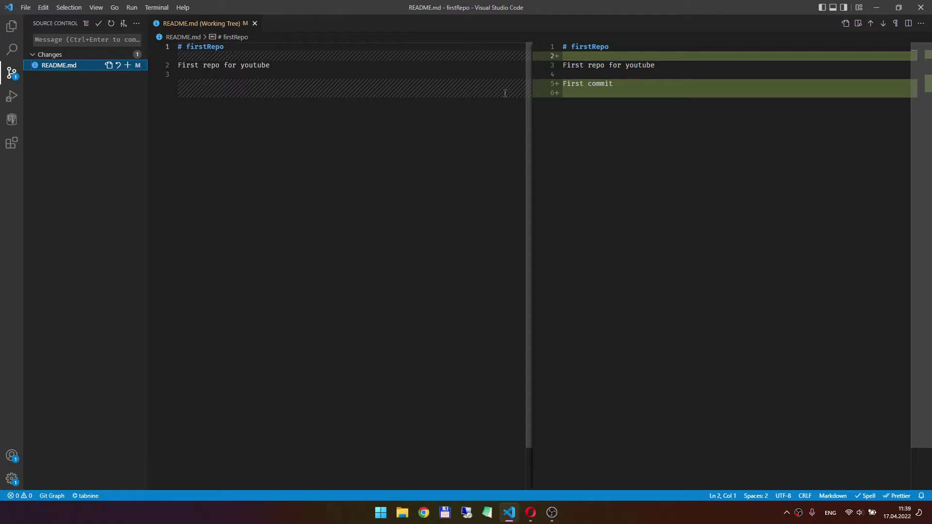
click(356, 137)
click(100, 104)
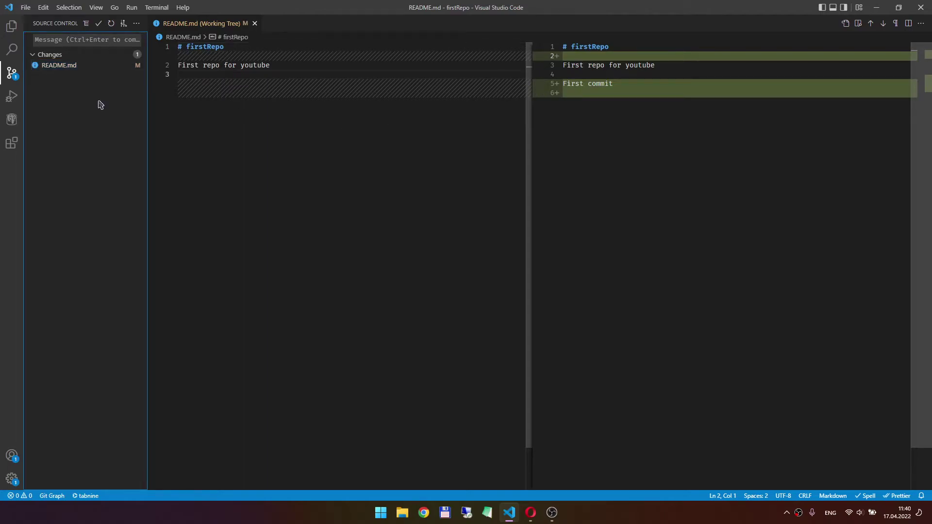
click(344, 164)
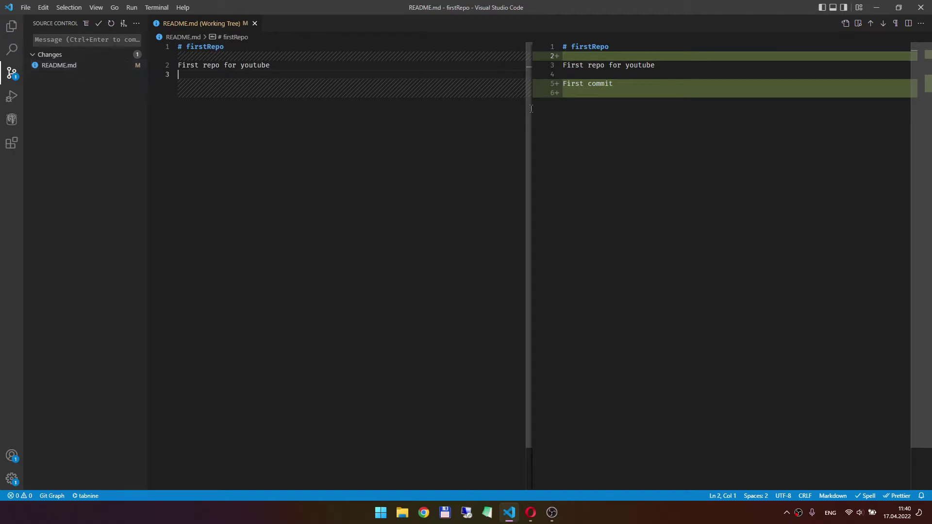
drag(618, 85, 561, 84)
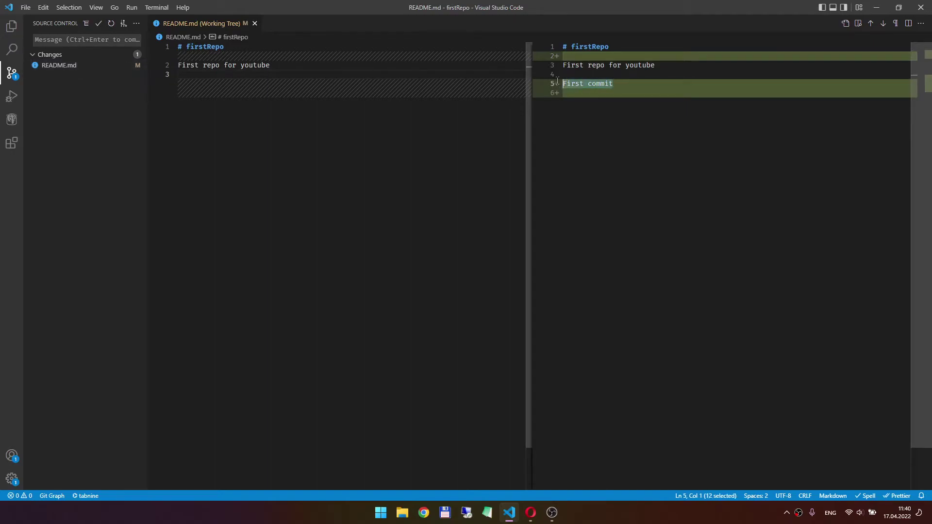
Step: Discard README.md's uncommitted edits, restoring the firstRepo heading and 'First repo for youtube' line
click(117, 66)
mouse_move(80, 66)
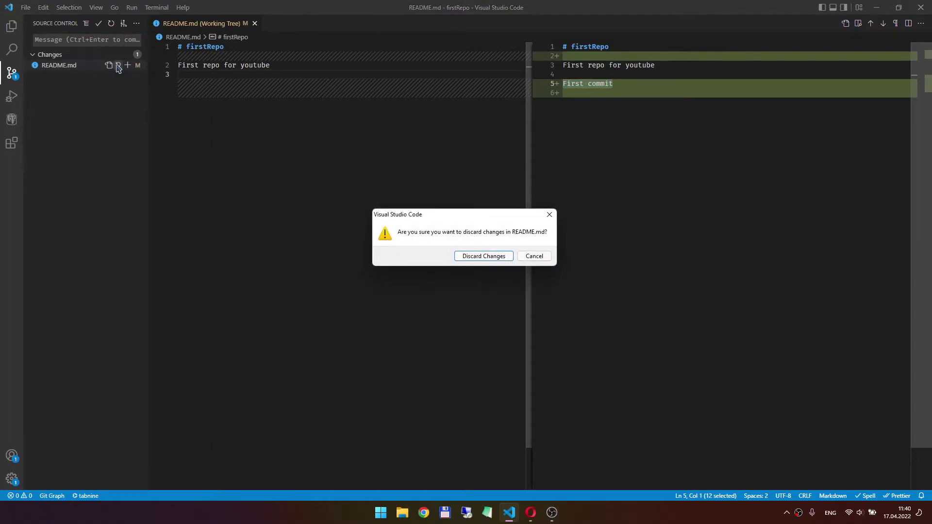
click(536, 257)
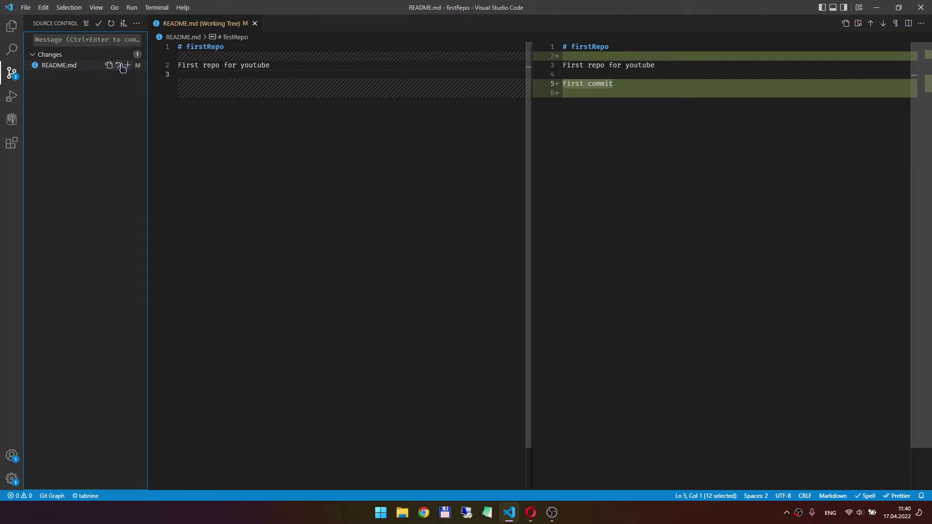
click(119, 65)
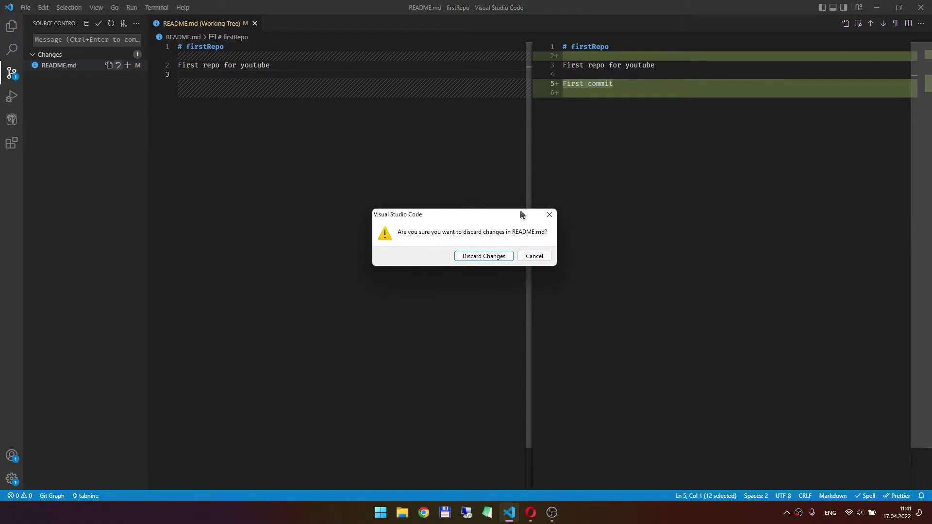
click(473, 261)
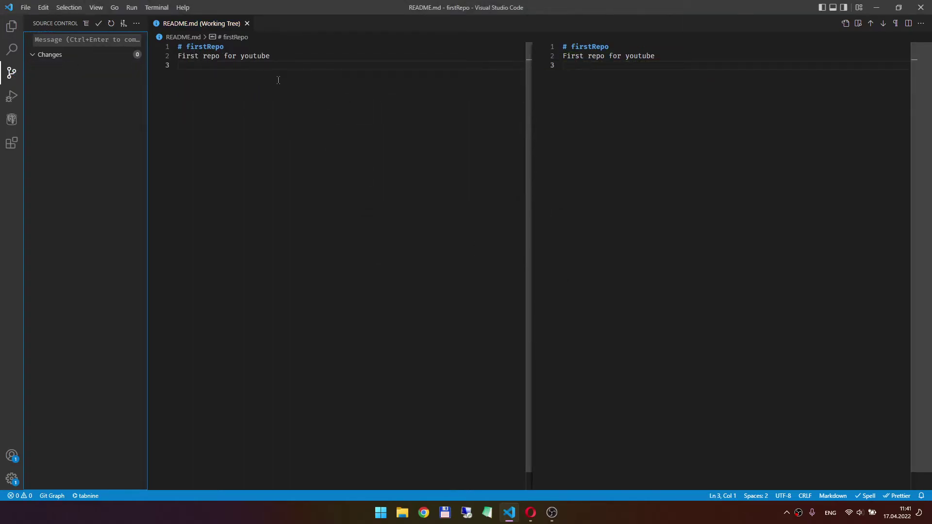
click(632, 70)
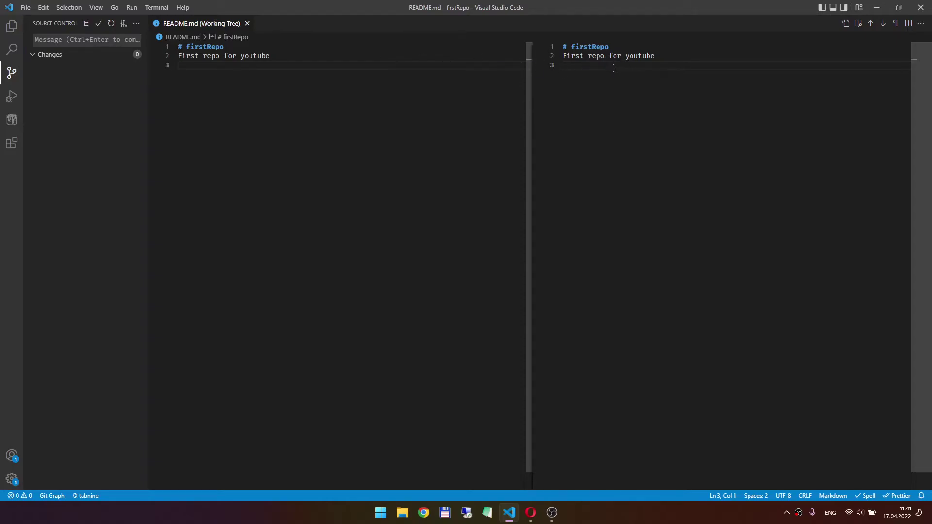
click(108, 87)
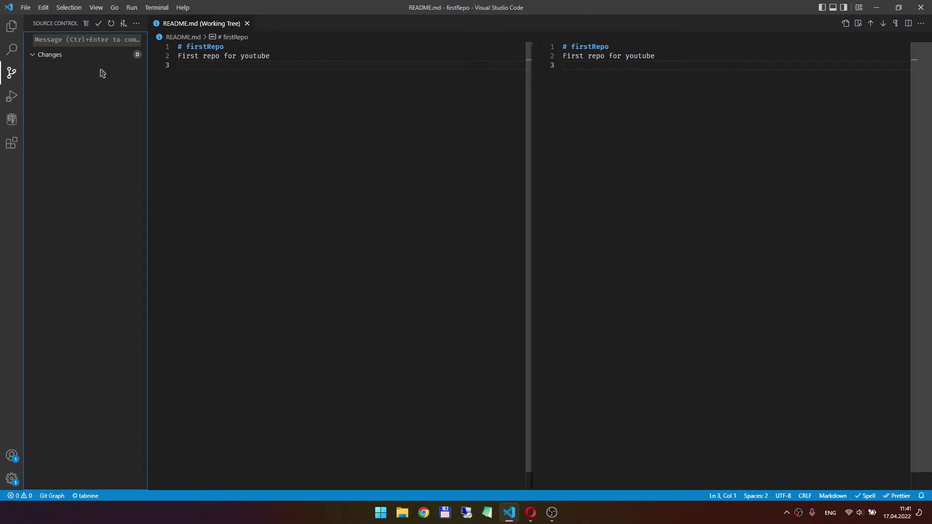
Step: Add a 'First commit' line to the end of README.md, save it, and close the comparison
click(14, 29)
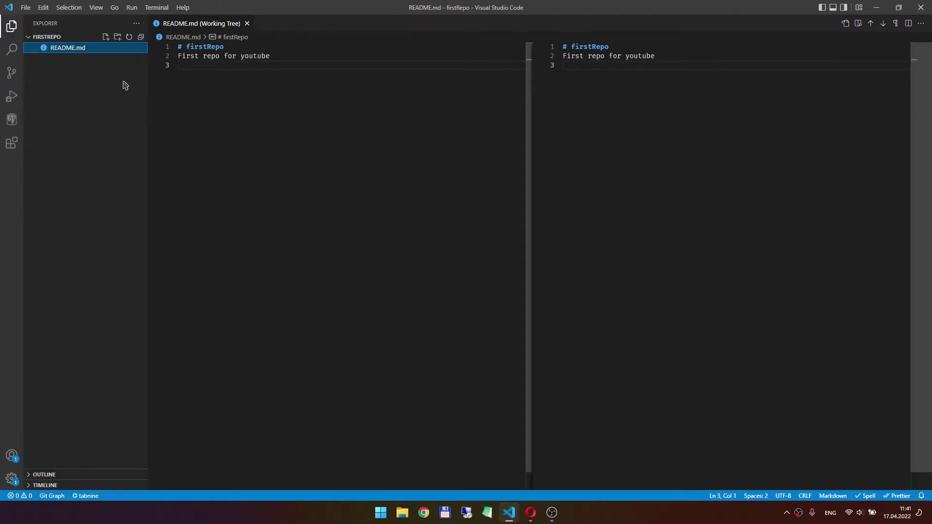
click(68, 48)
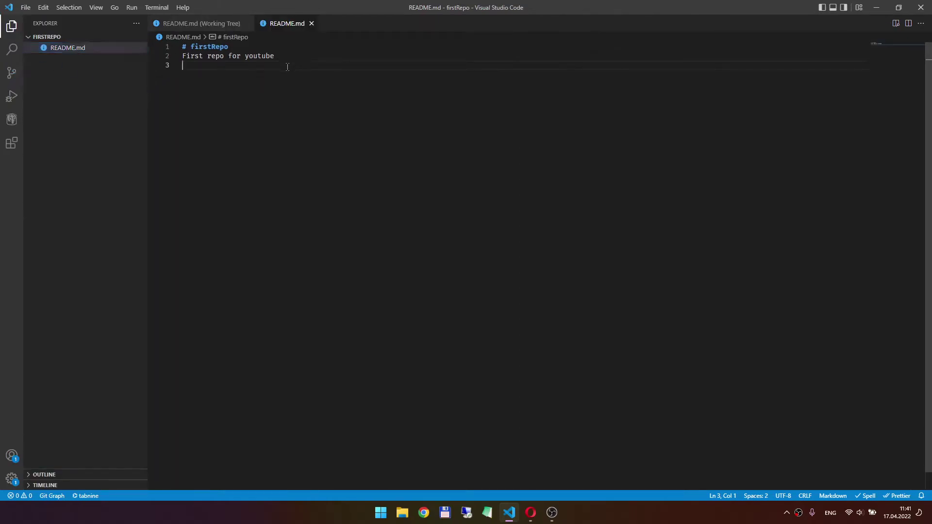
key(Return)
text(First commit)
key(Return)
key(ctrl+s)
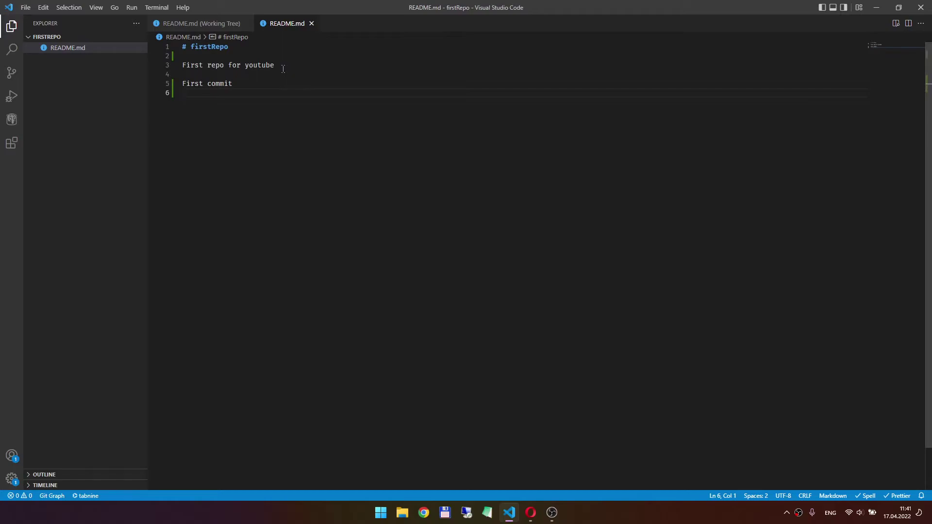
click(209, 25)
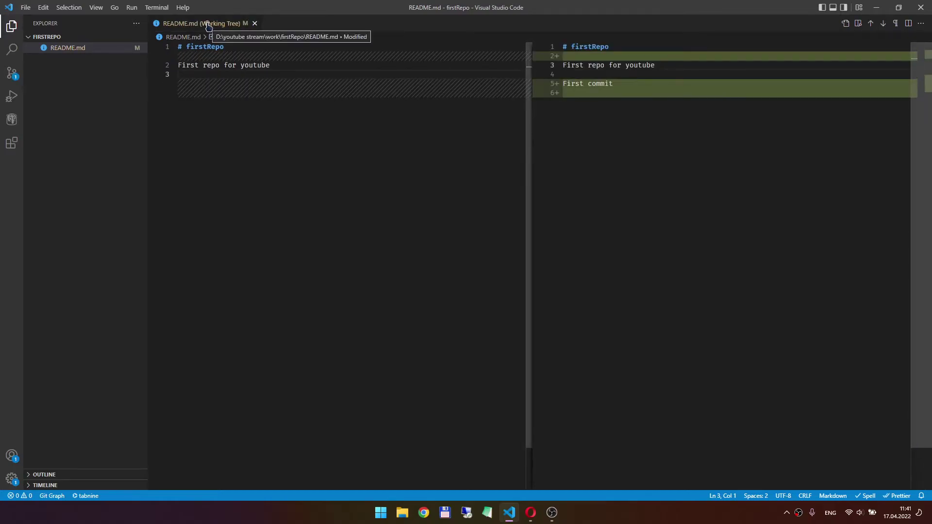
key(ctrl+w)
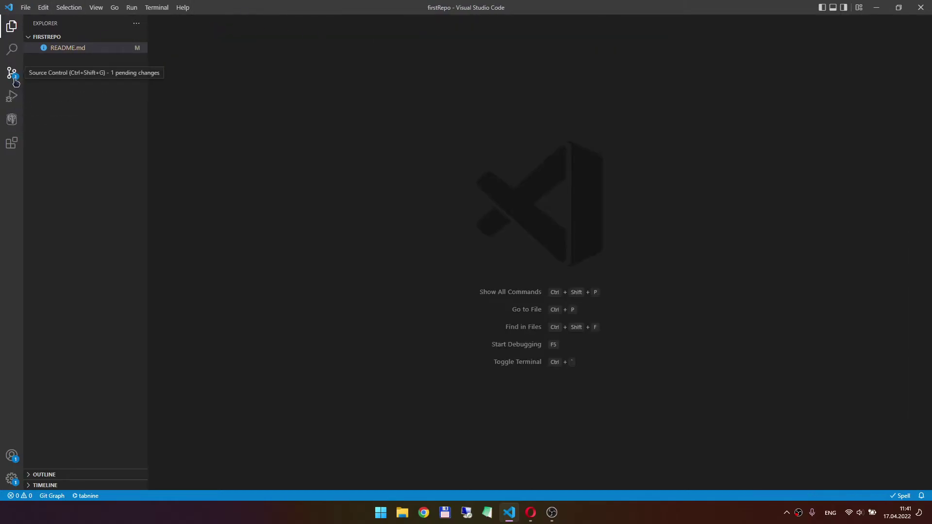
click(11, 73)
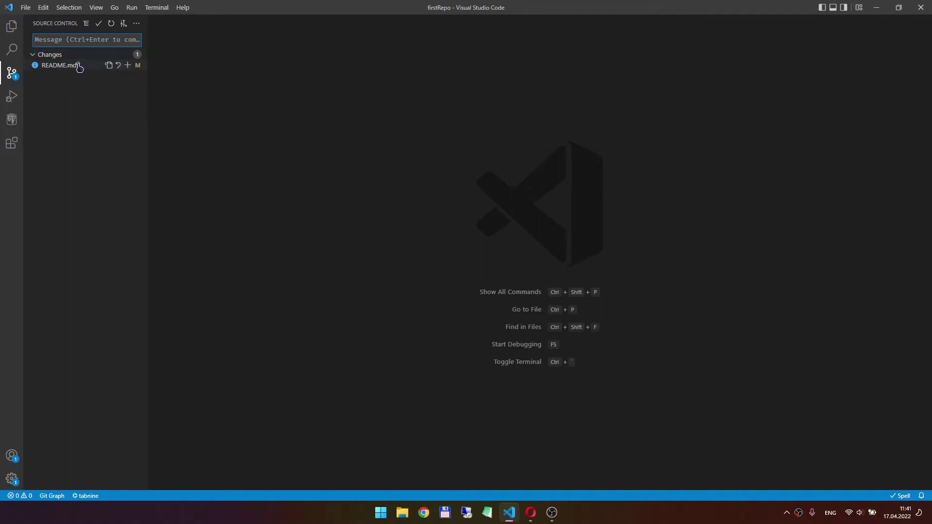
Step: Delete README.md's empty last line 6, save the file, and close its tab
mouse_move(80, 65)
click(109, 66)
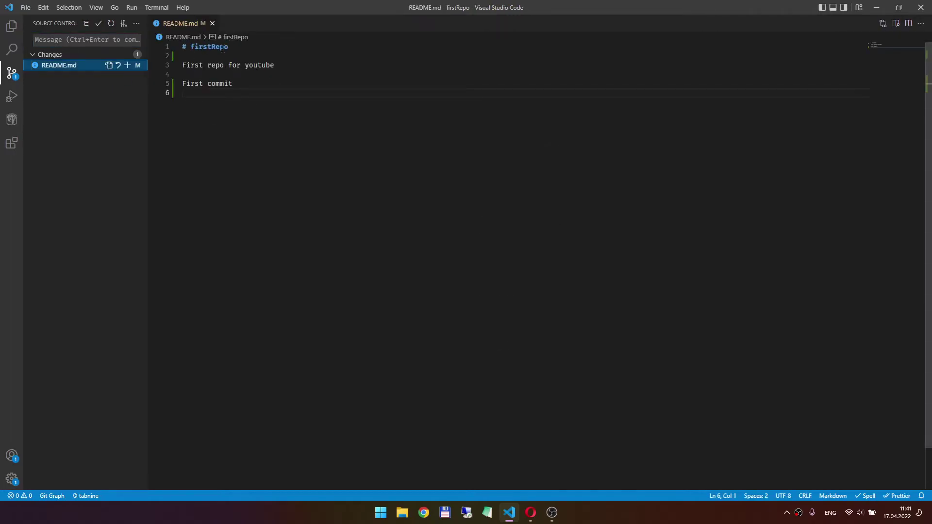
click(212, 24)
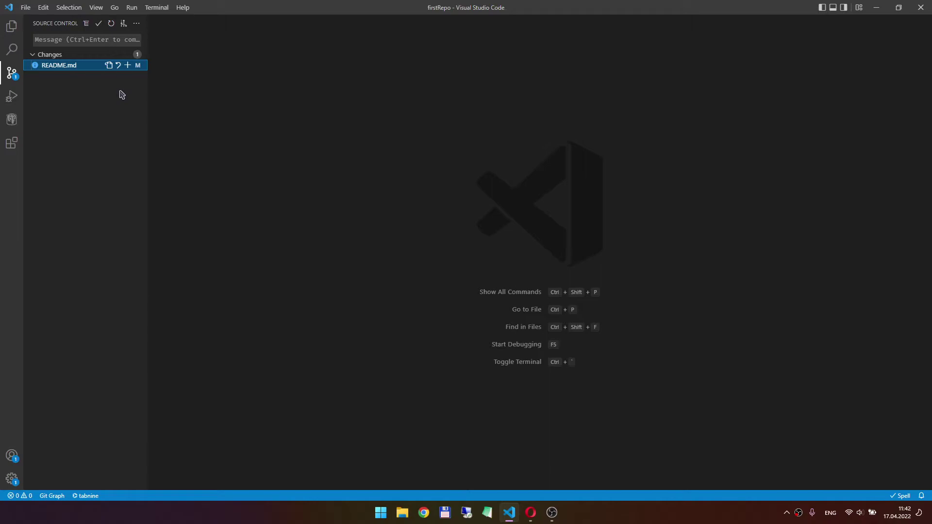
click(108, 65)
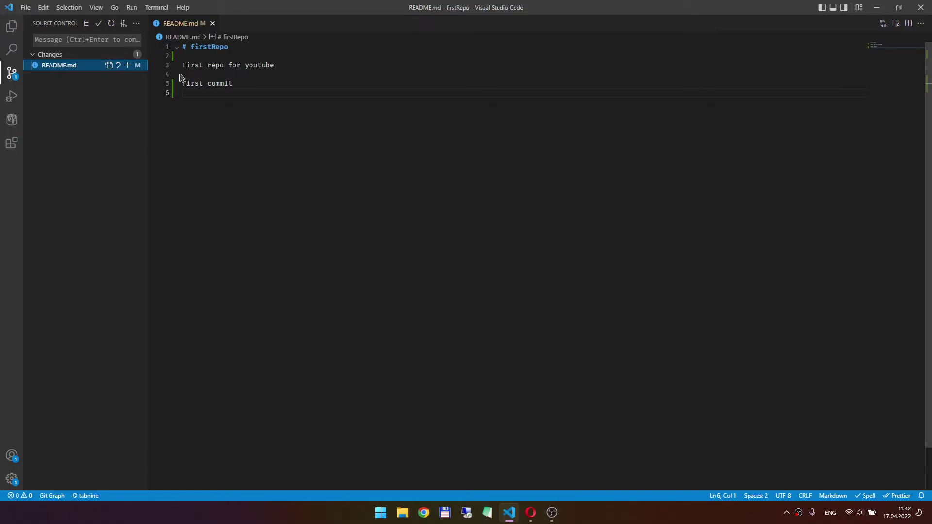
click(185, 94)
key(BackSpace)
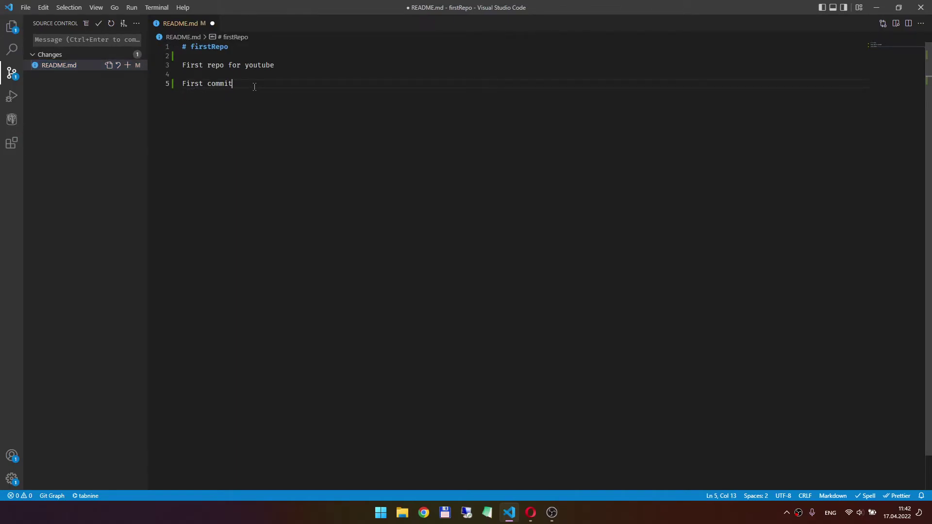
key(ctrl+s)
middle_click(191, 24)
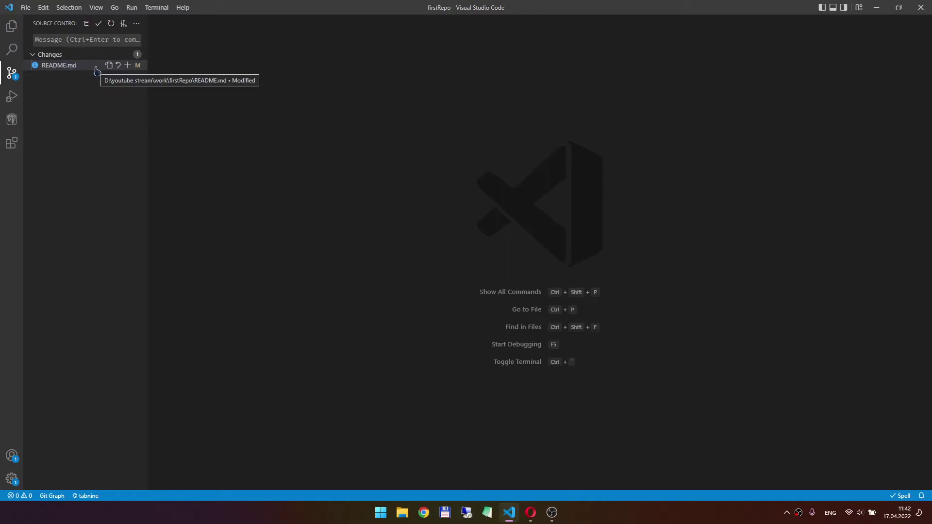
Step: Stage README.md's changes so the file moves under Staged Changes
click(129, 65)
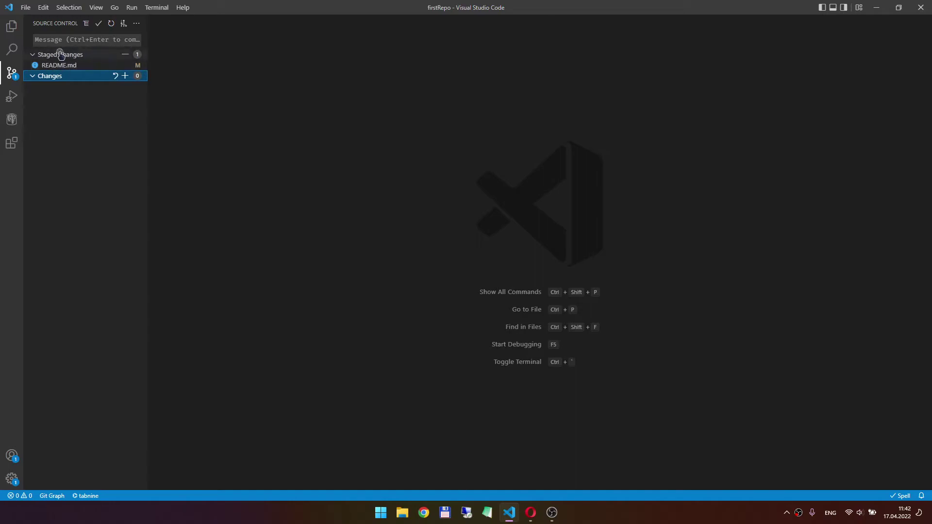
click(143, 148)
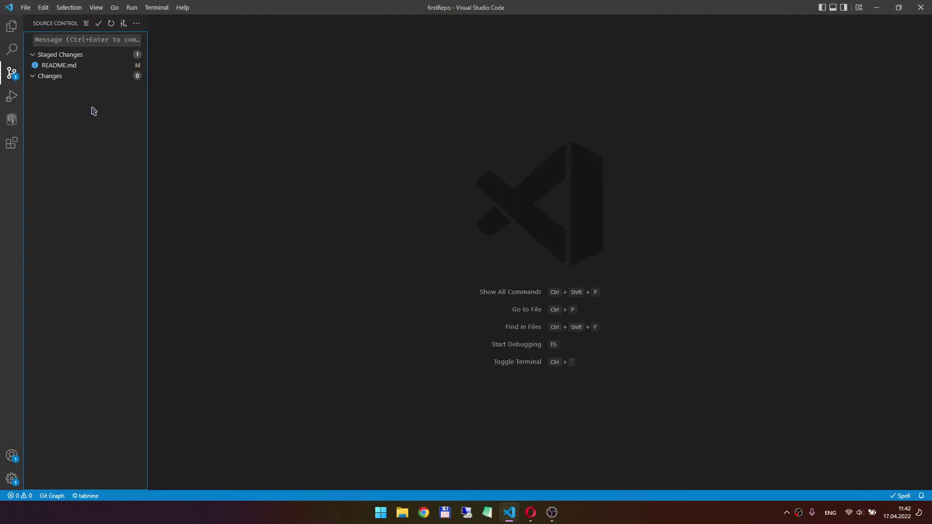
mouse_move(59, 65)
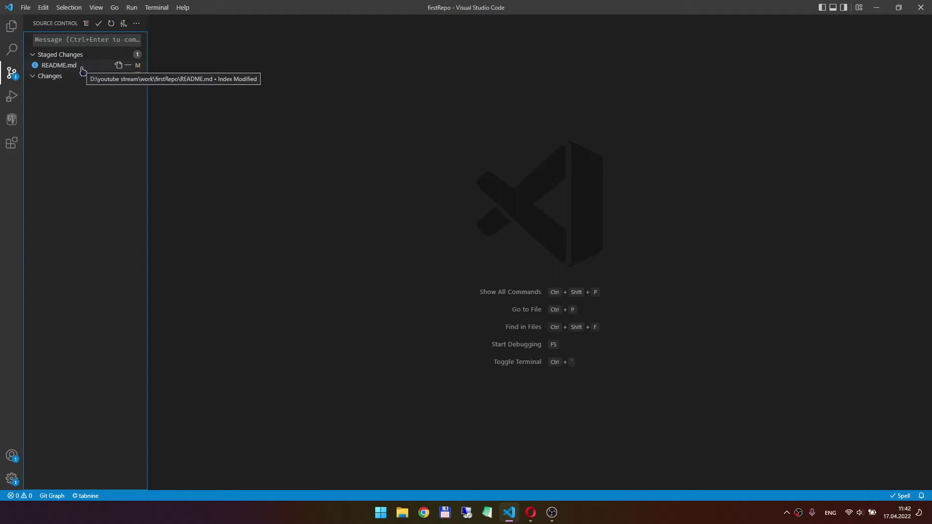
click(261, 199)
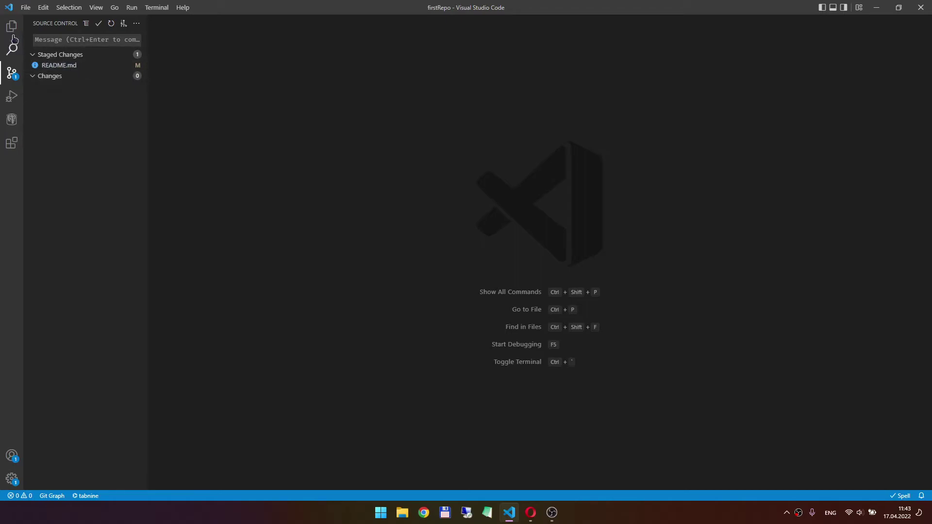
Step: Type 'NewLine' on empty line 6 of README.md and save the file
click(119, 65)
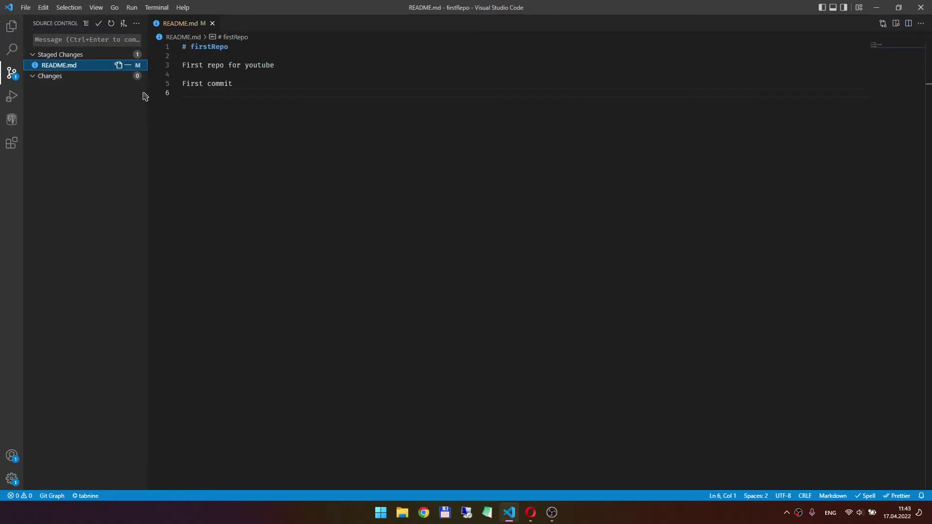
click(255, 94)
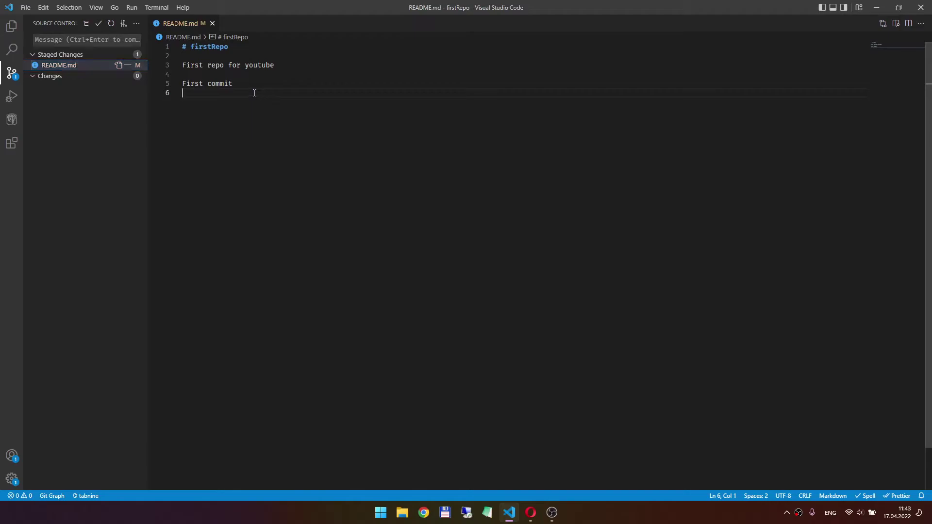
text(New)
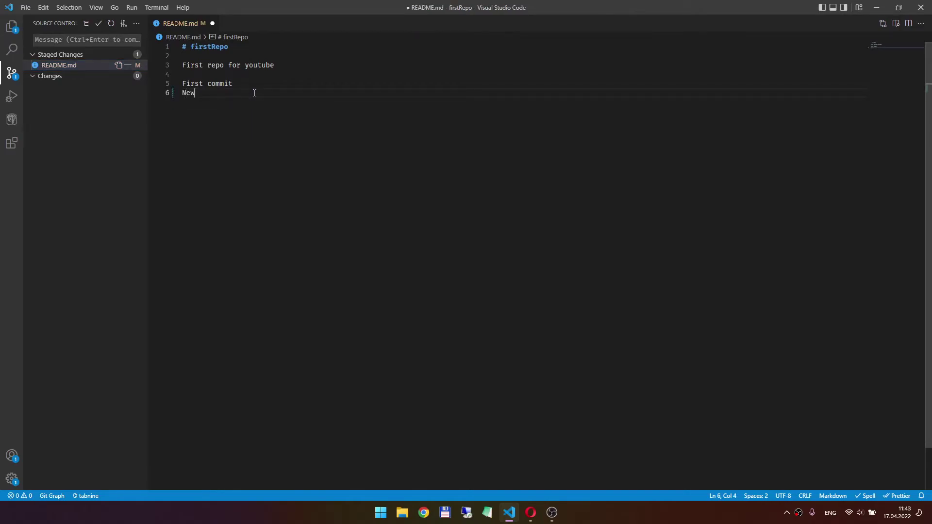
text(Line)
key(Return)
key(ctrl+s)
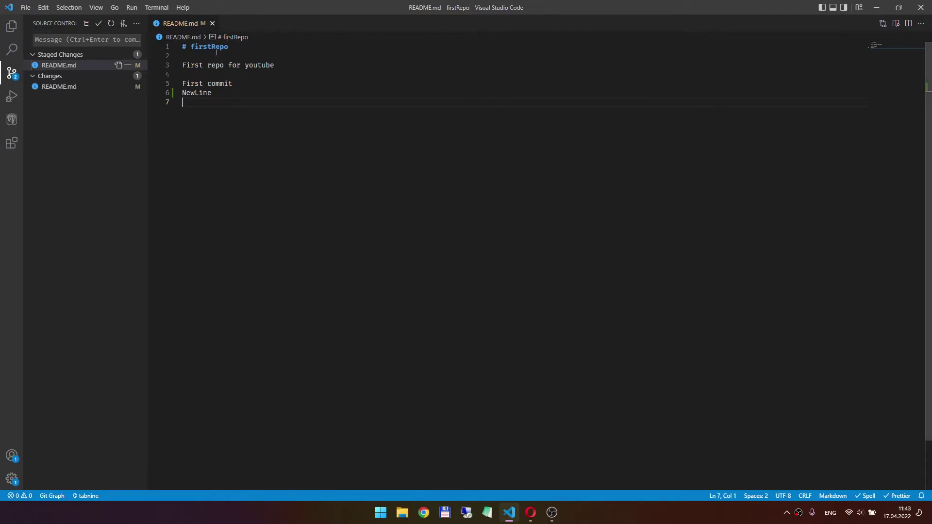
click(90, 130)
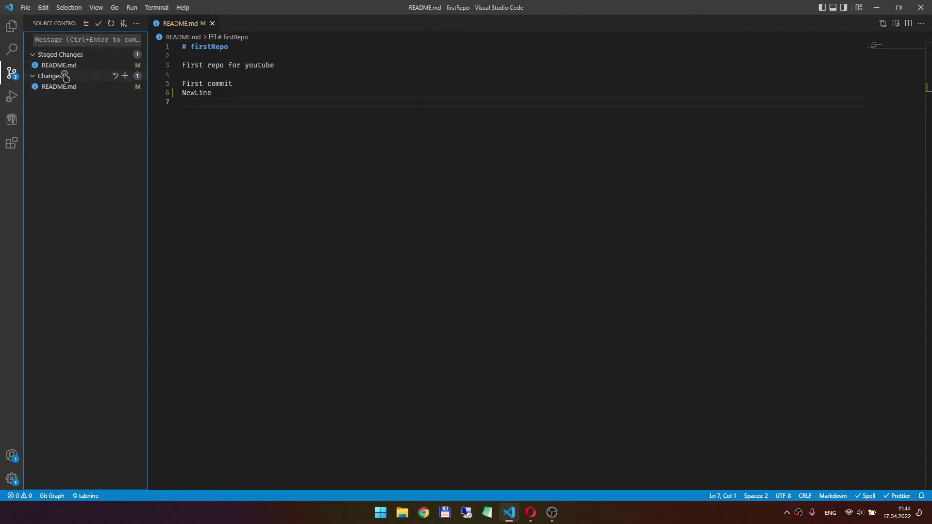
Step: Compare README.md's unstaged 'NewLine' edit against its staged version side by side
mouse_move(60, 86)
click(57, 88)
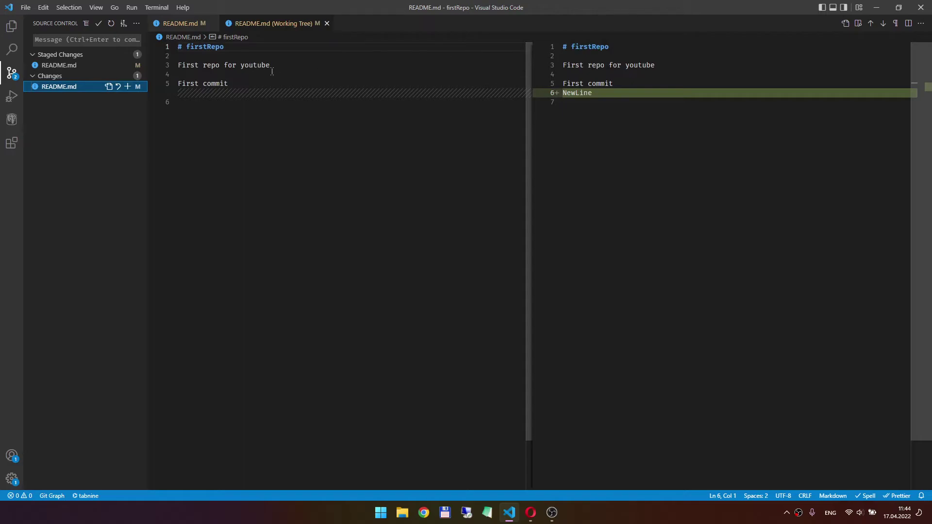
drag(602, 93, 559, 93)
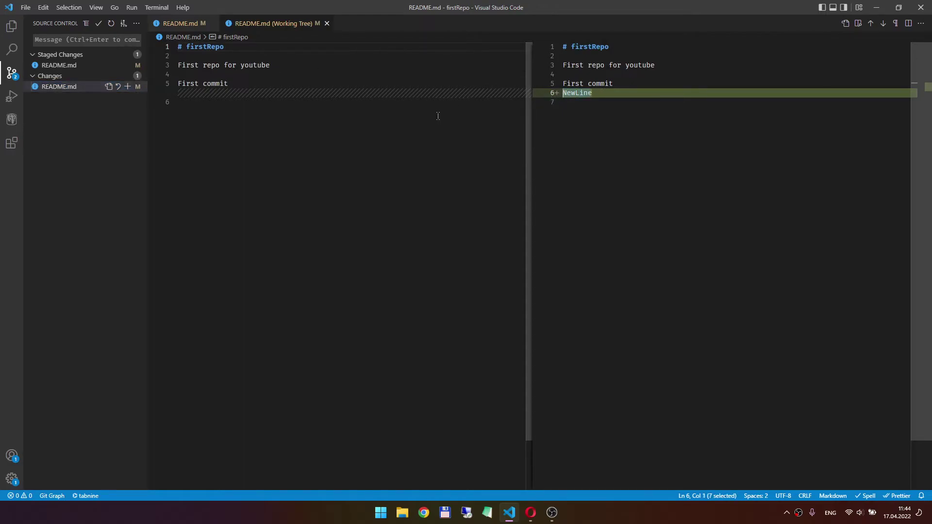
mouse_move(227, 84)
mouse_down()
mouse_move(178, 65)
mouse_move(178, 46)
mouse_up()
click(228, 84)
click(601, 93)
click(63, 65)
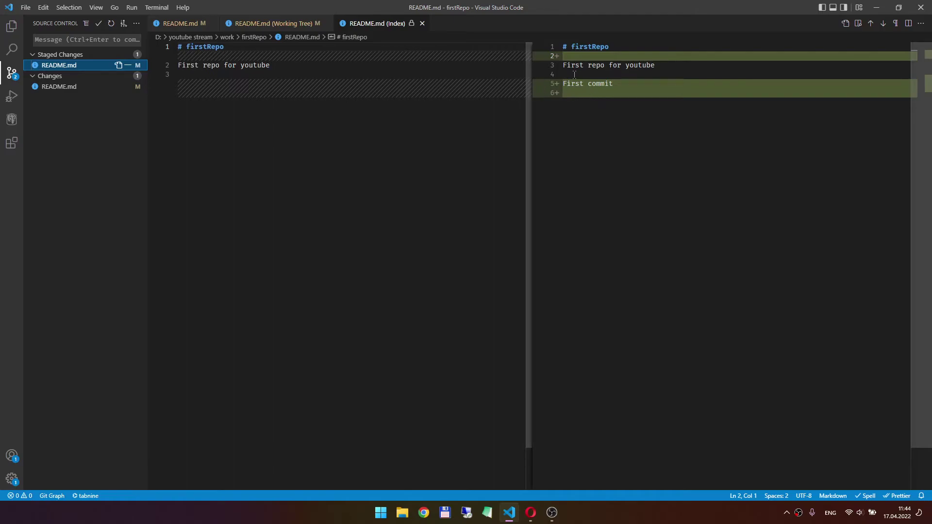
middle_click(369, 25)
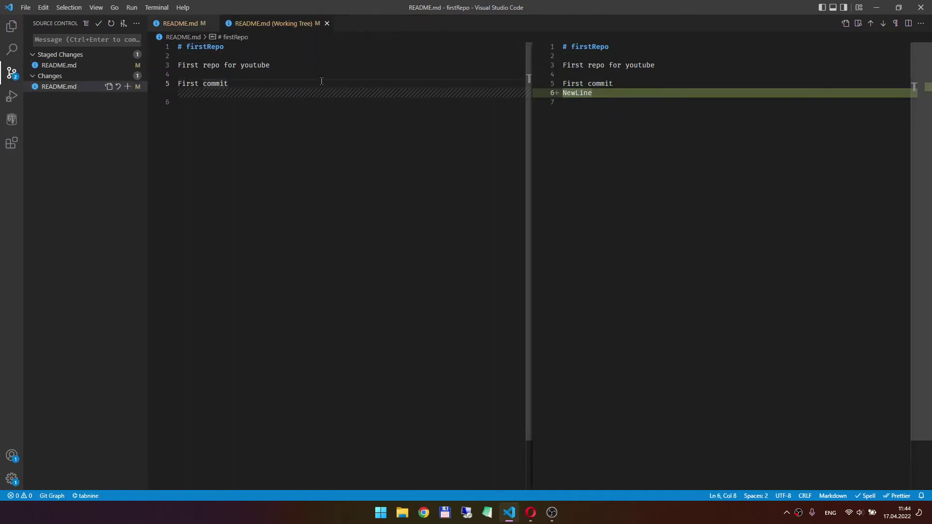
click(307, 127)
Step: Discard the unstaged 'NewLine' change to README.md and close the comparison
click(118, 86)
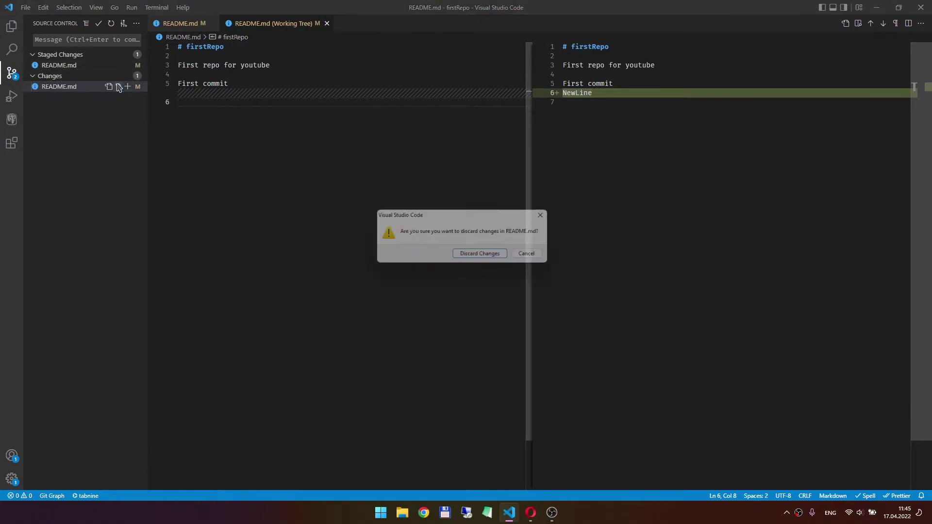
click(487, 253)
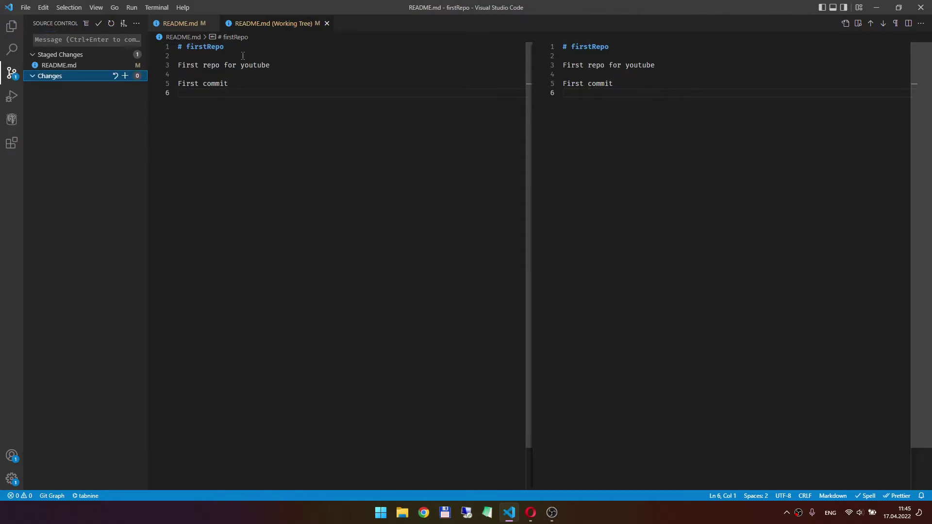
middle_click(261, 24)
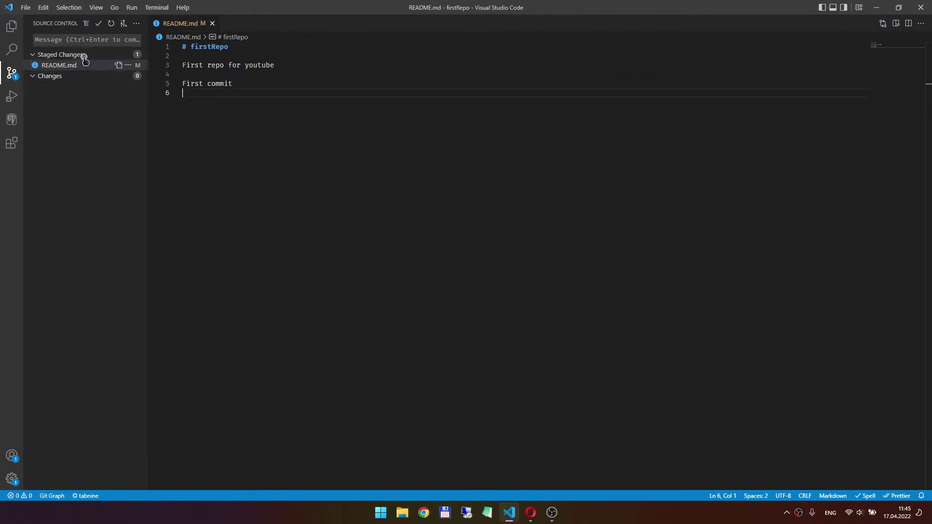
Step: Add 'NewLine' as line 7 of README.md after the blank line, save, and close it
click(207, 65)
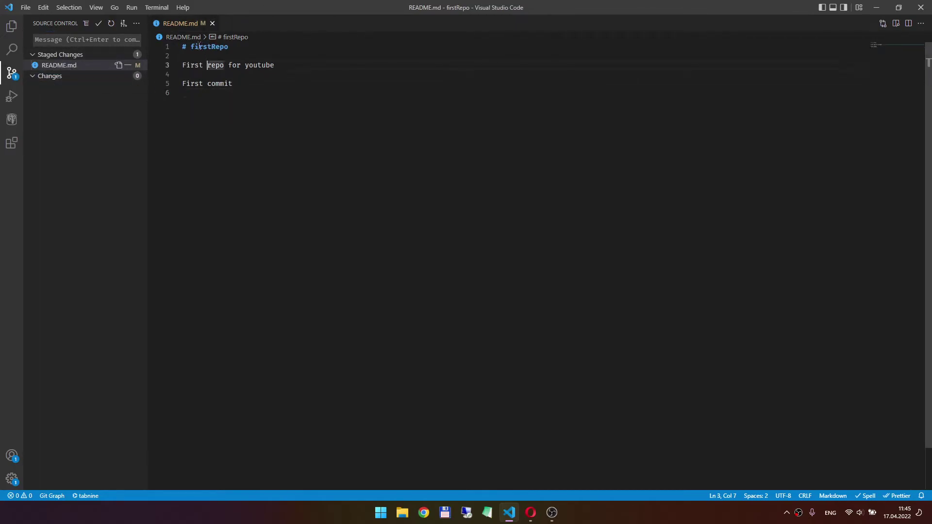
click(247, 100)
key(Return)
text(NewL)
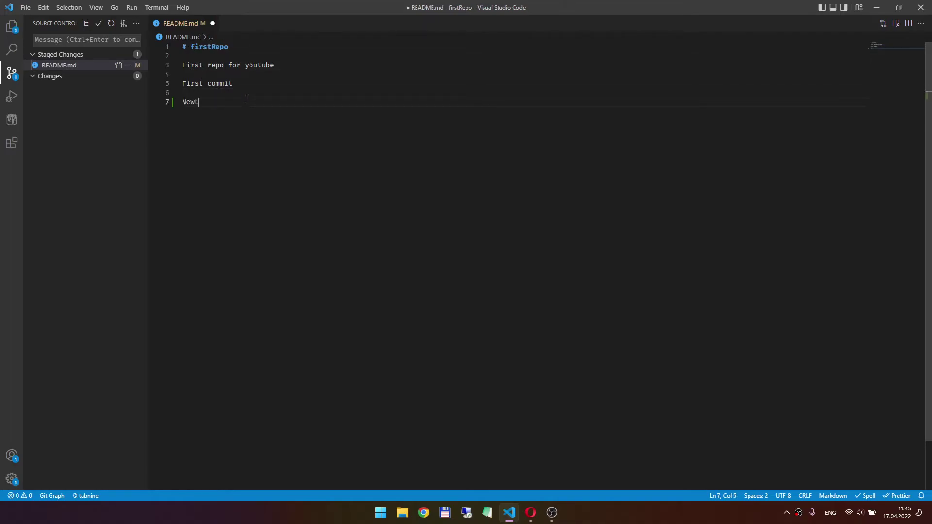
text(ine)
key(Return)
key(ctrl+s)
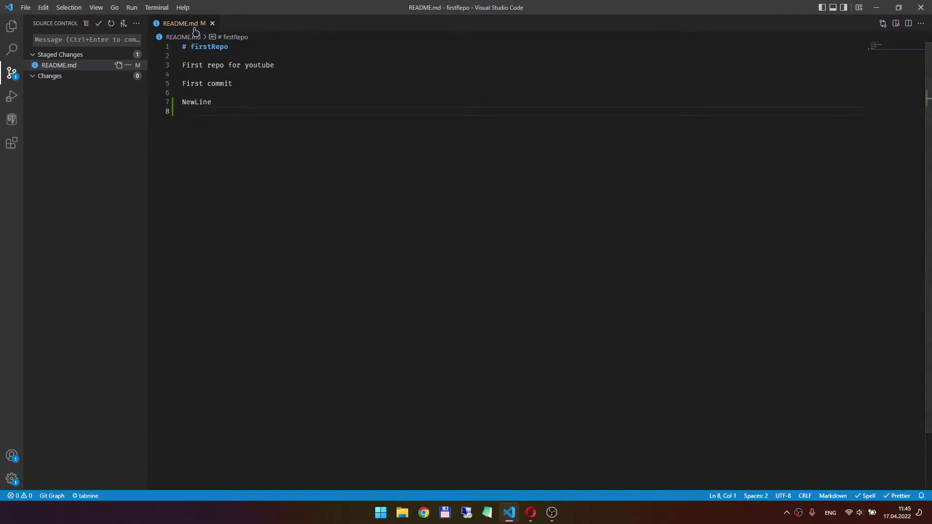
middle_click(192, 27)
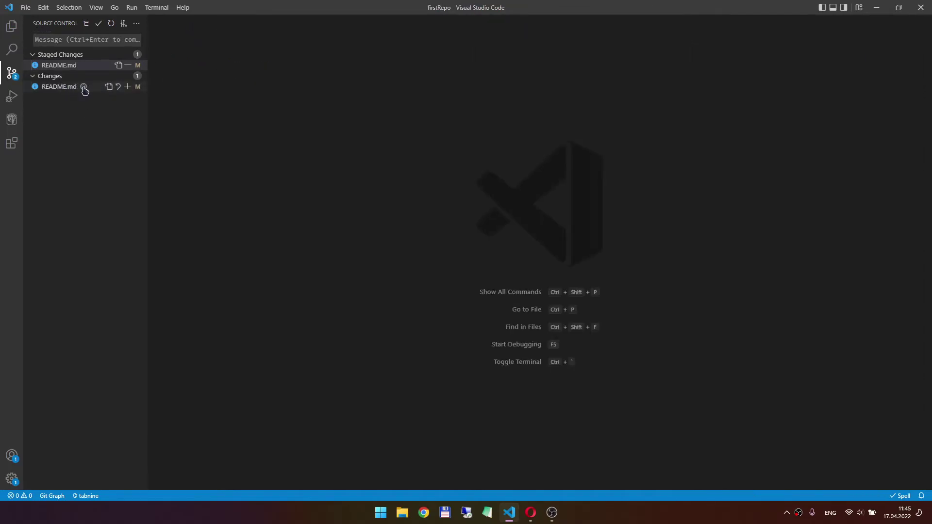
Step: Review the unstaged diff and stage the 'NewLine' change to README.md
click(83, 87)
click(294, 153)
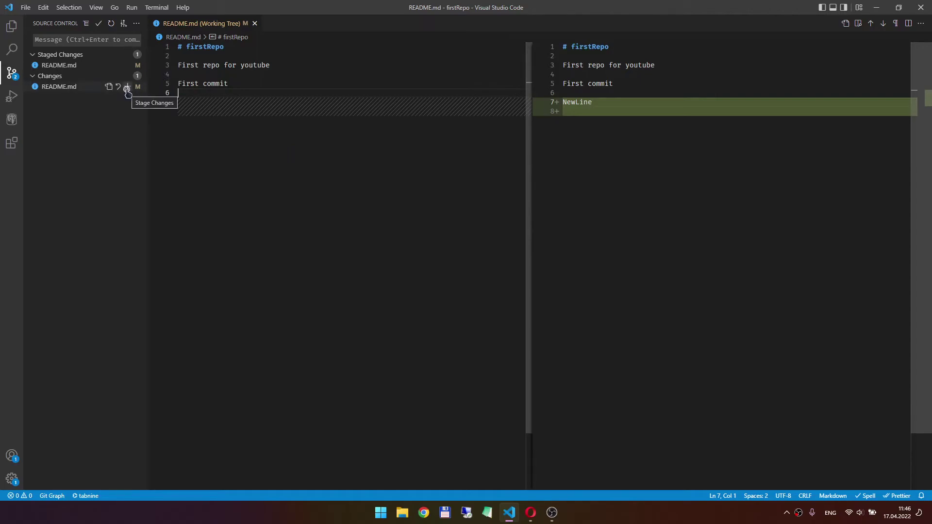
click(127, 88)
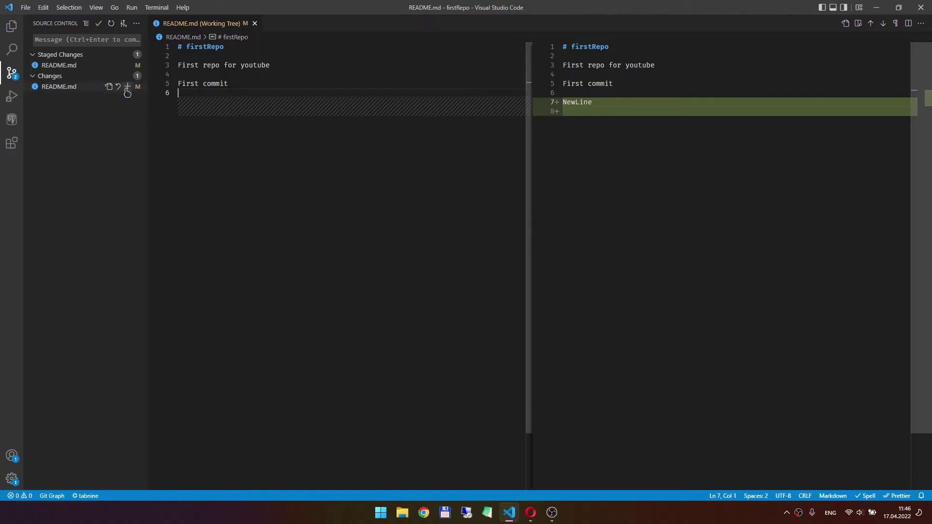
click(127, 86)
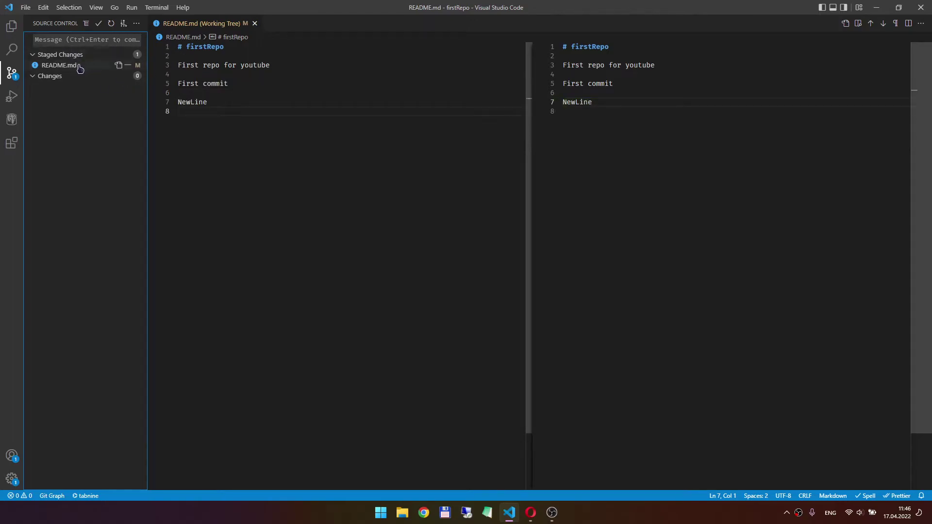
Step: Inspect the staged README.md diff with 'First commit' and 'NewLine' as added lines
click(68, 66)
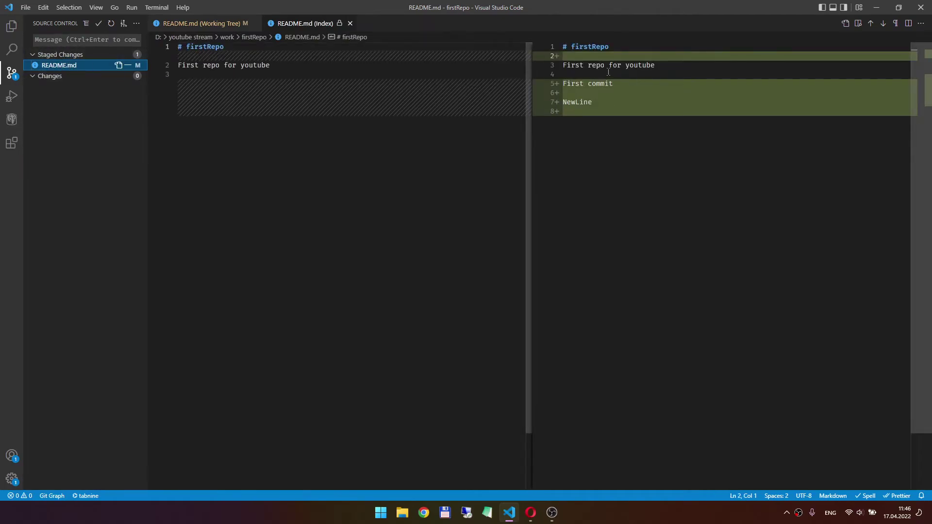
drag(573, 110, 561, 83)
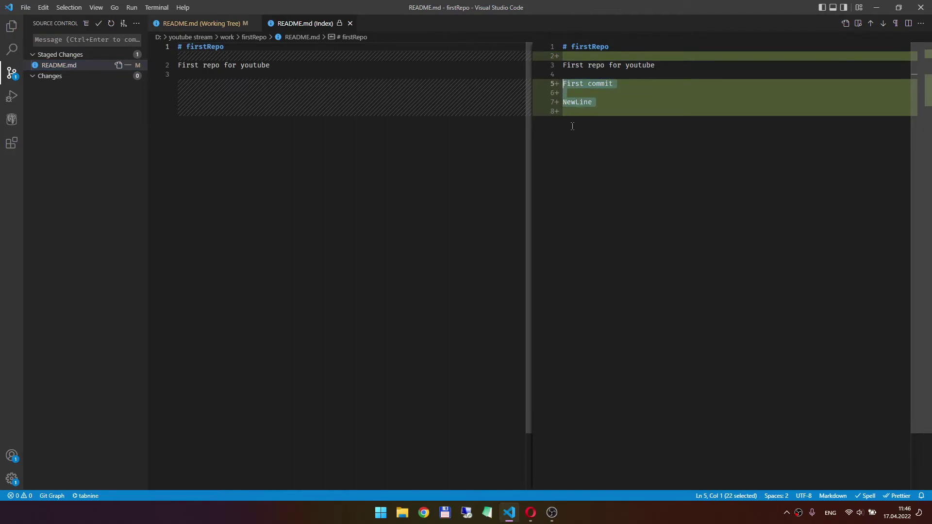
click(572, 119)
click(189, 95)
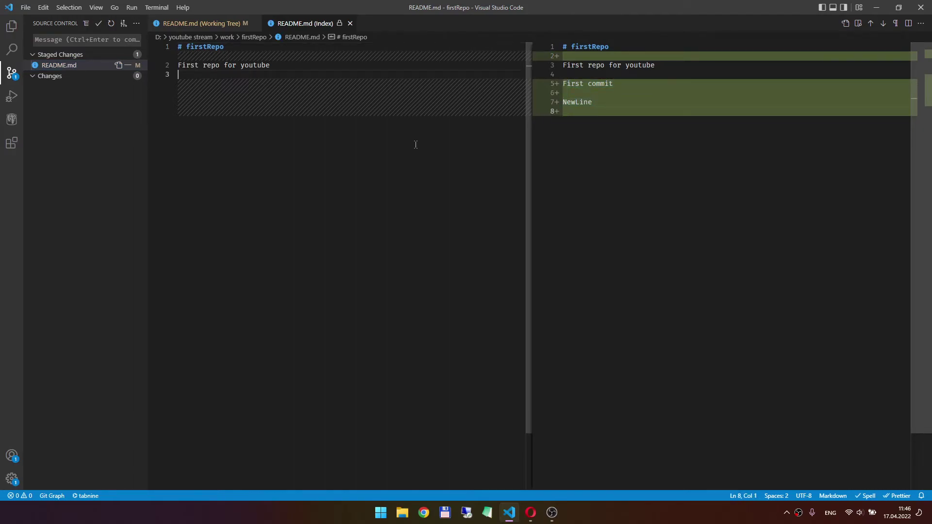
click(87, 43)
Step: Write the commit message 'Added new line into readme.md', correcting the 'ms' typo
text(Added)
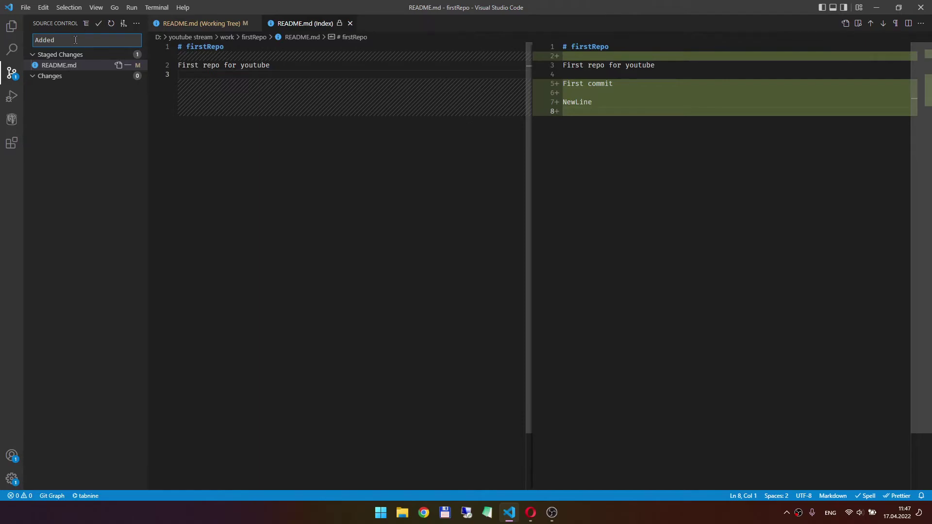
text( new)
text( line in)
text(to r)
text(ea)
text(dme.ms)
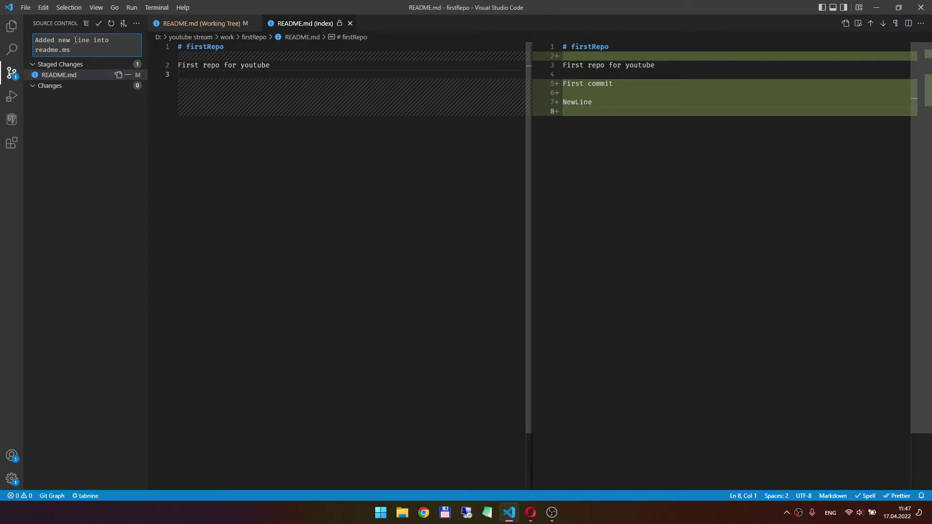
key(BackSpace)
text(d)
triple_click(79, 51)
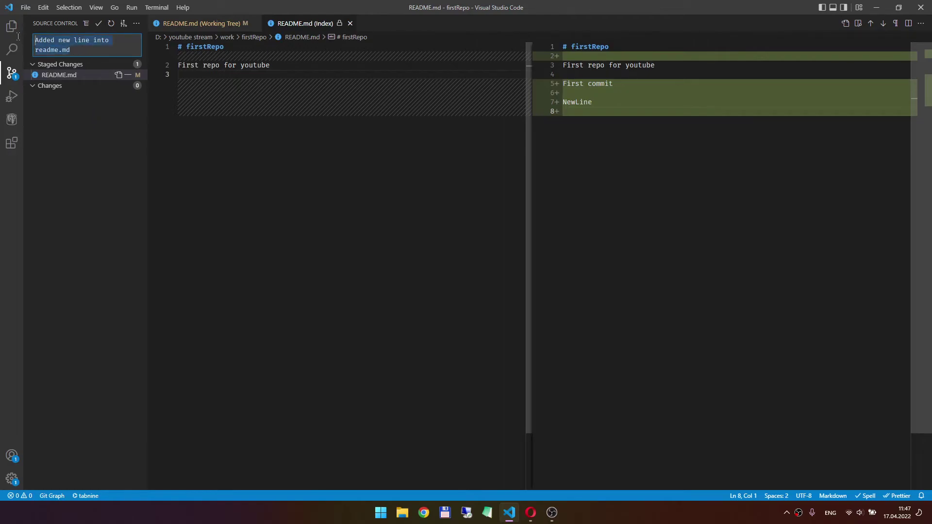
click(100, 52)
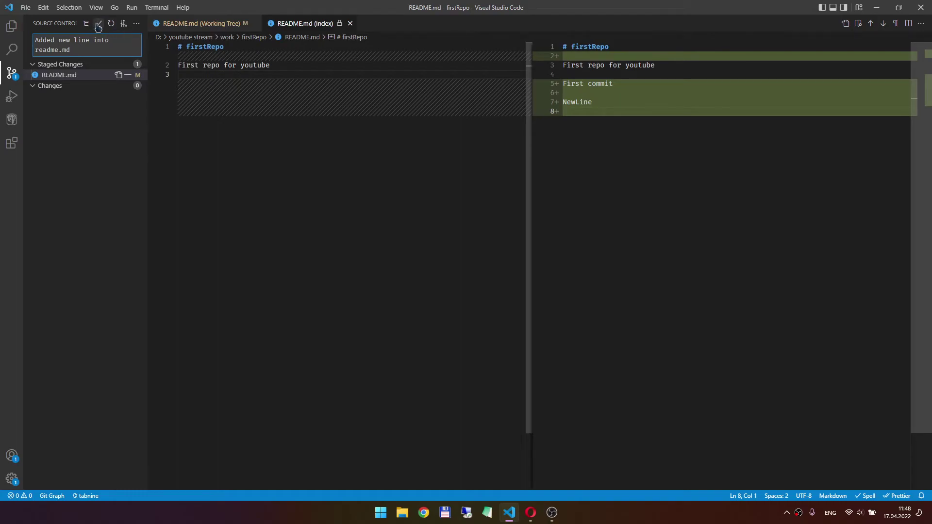
click(98, 25)
click(25, 8)
mouse_move(46, 227)
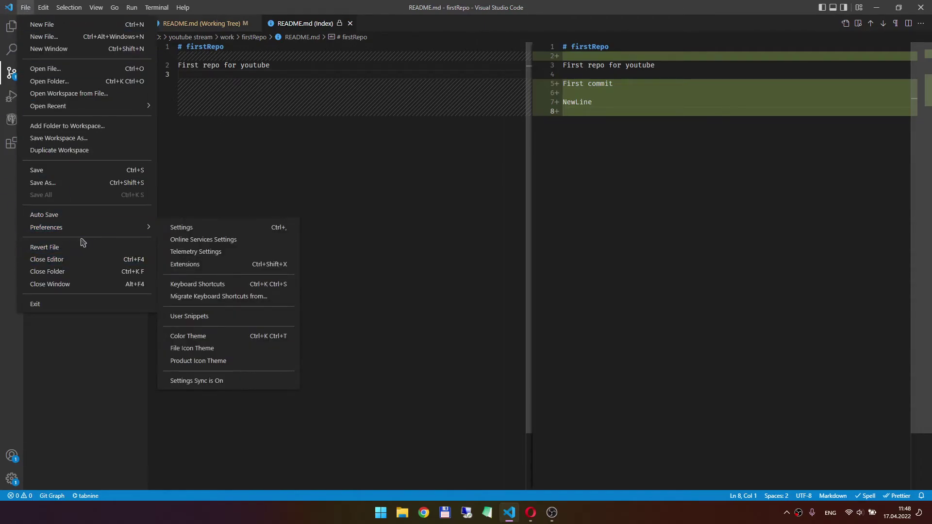
click(181, 228)
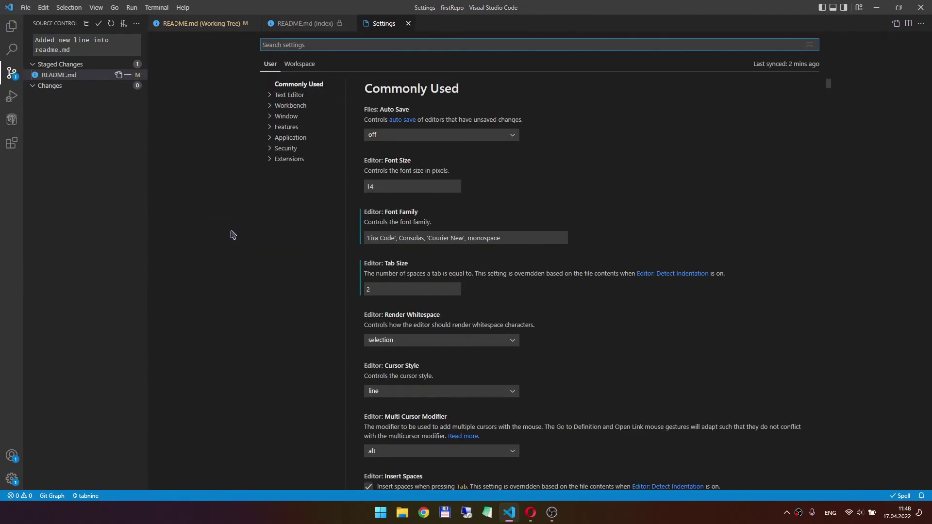
click(289, 159)
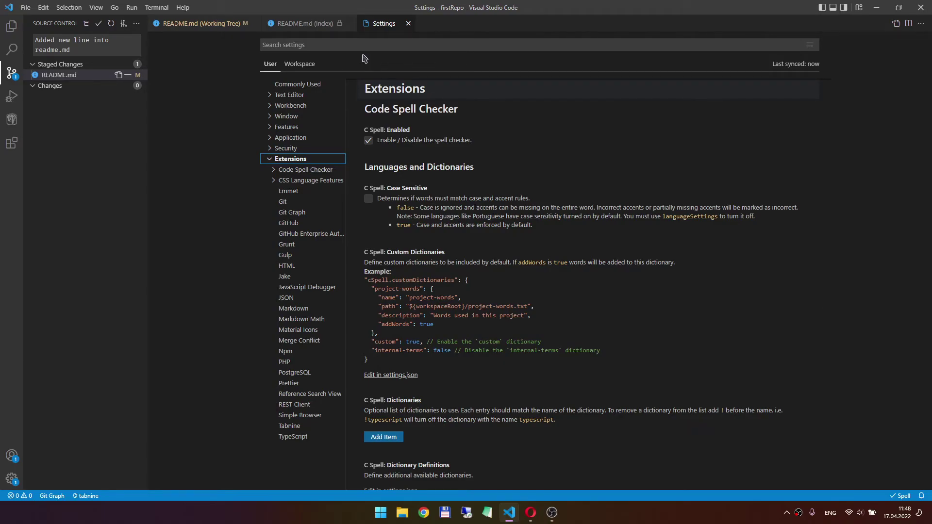
click(285, 201)
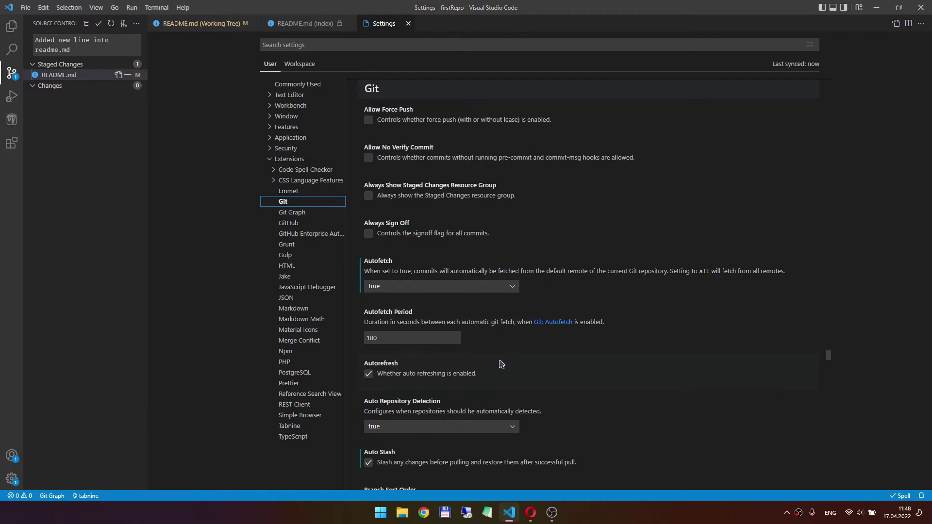
scroll(494, 358, down, 1)
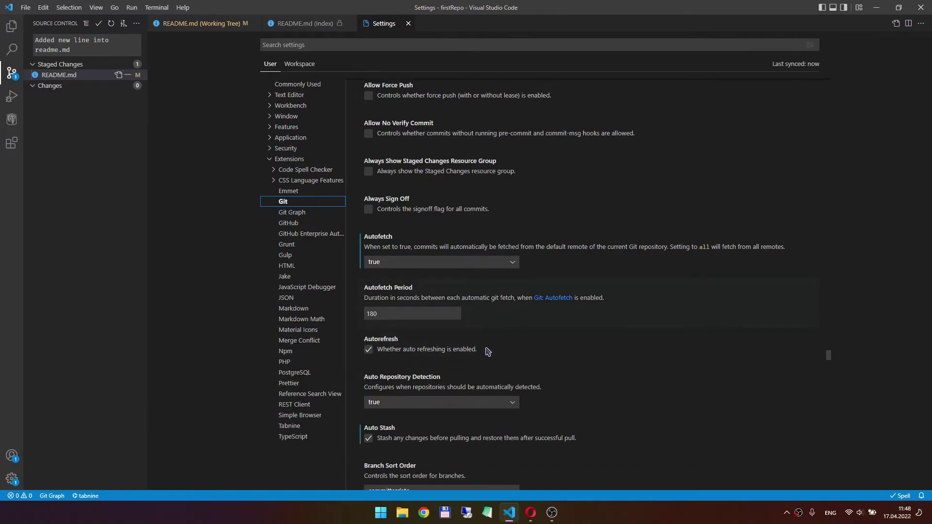
scroll(487, 352, down, 2)
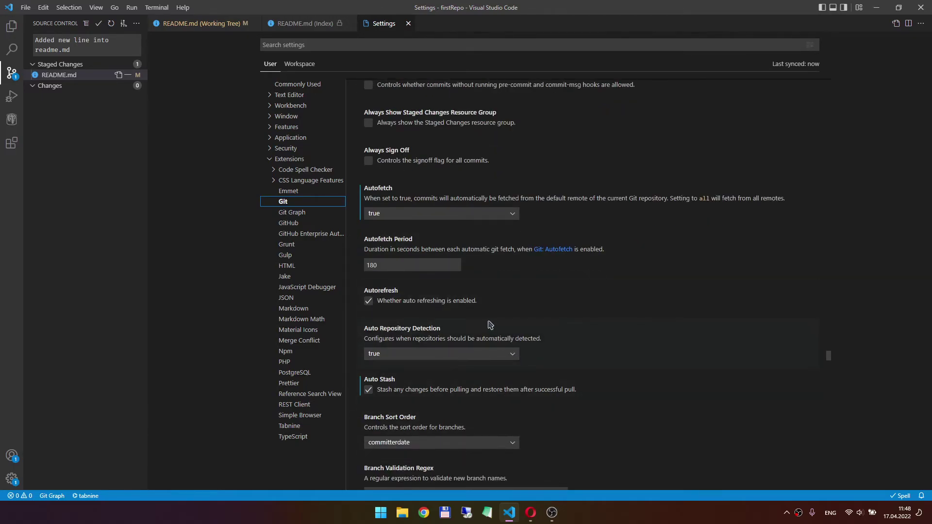
scroll(488, 323, up, 2)
scroll(456, 364, down, 1)
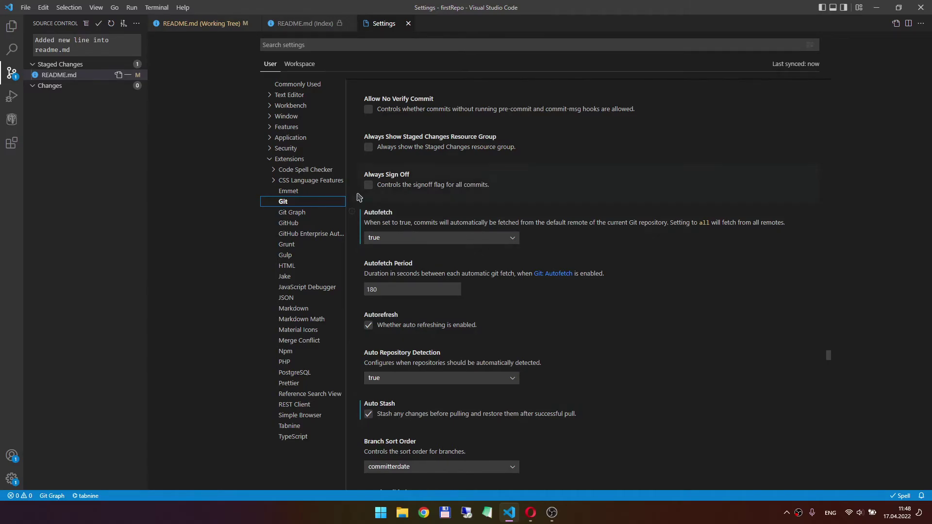
mouse_move(393, 216)
click(465, 240)
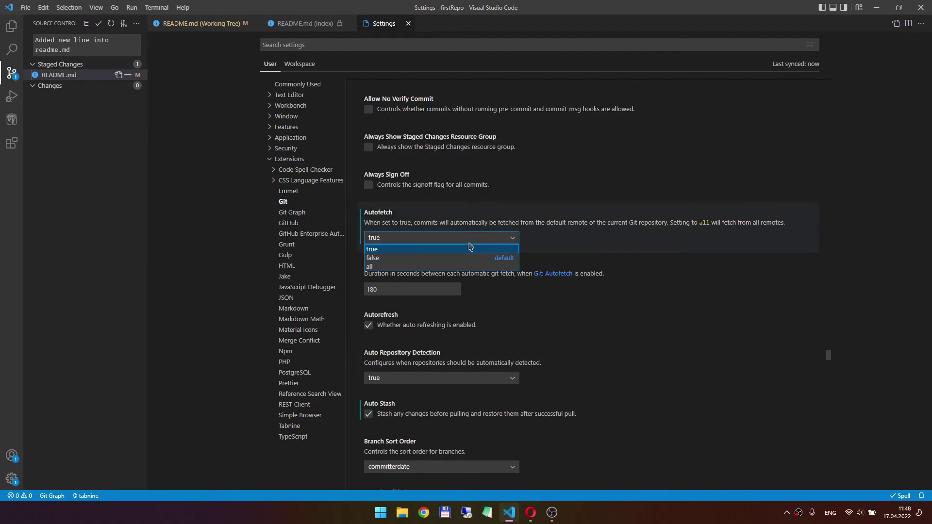
click(447, 250)
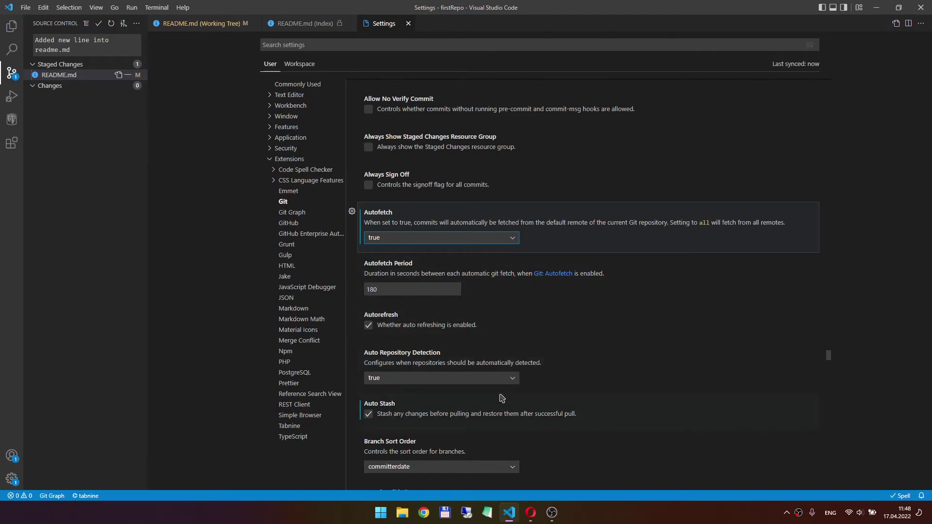
click(545, 230)
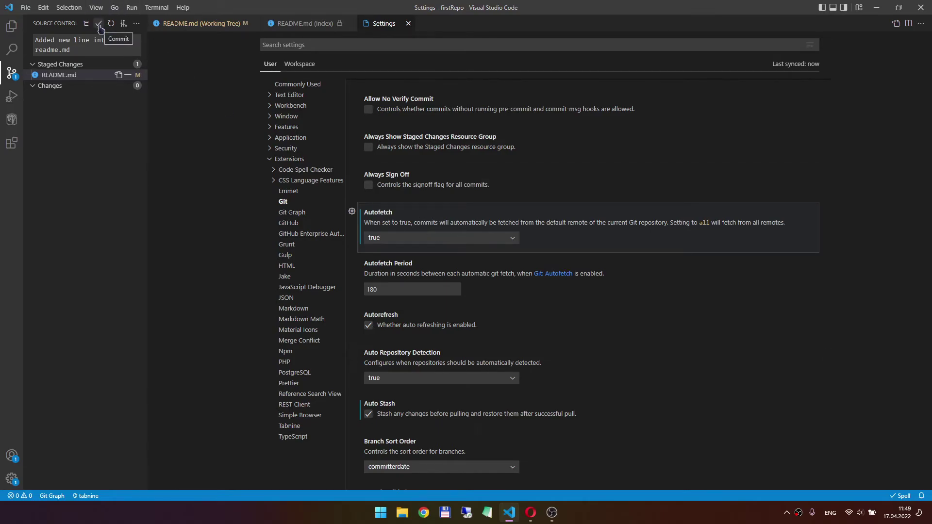
middle_click(386, 28)
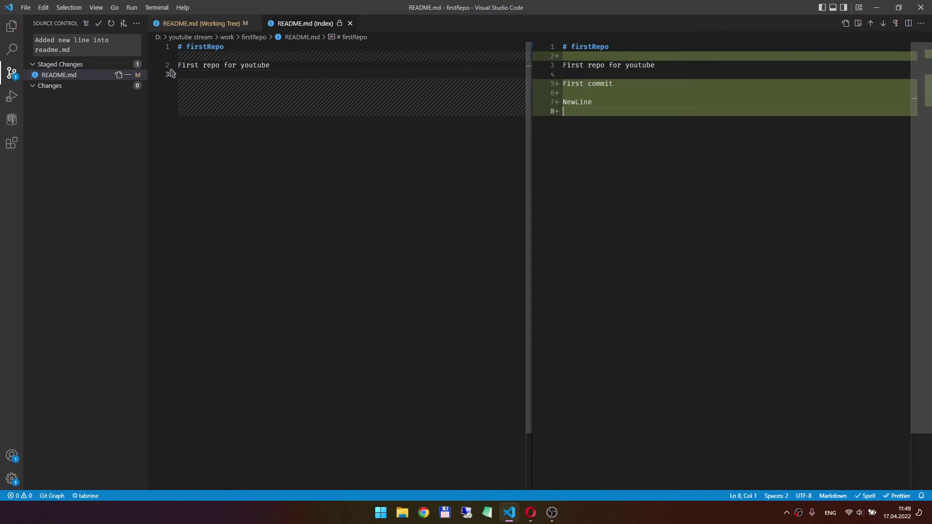
click(136, 24)
mouse_move(157, 158)
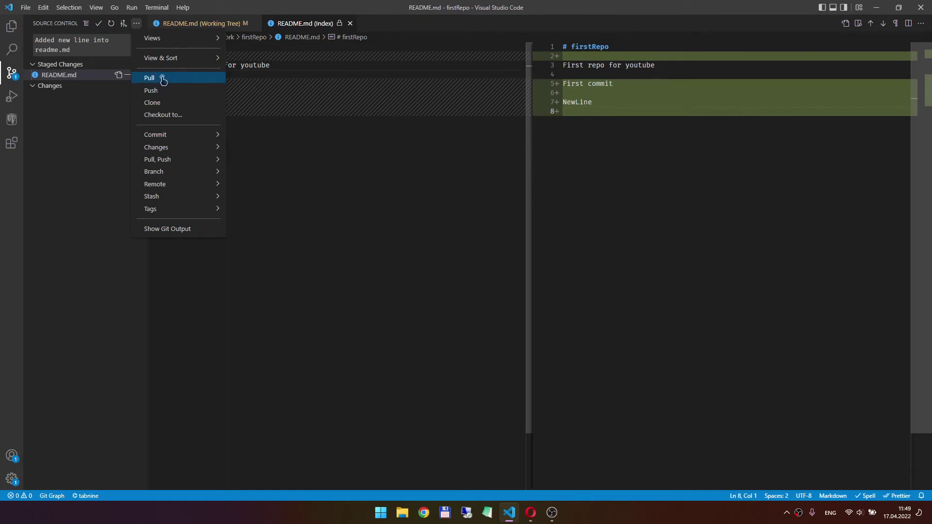
click(87, 199)
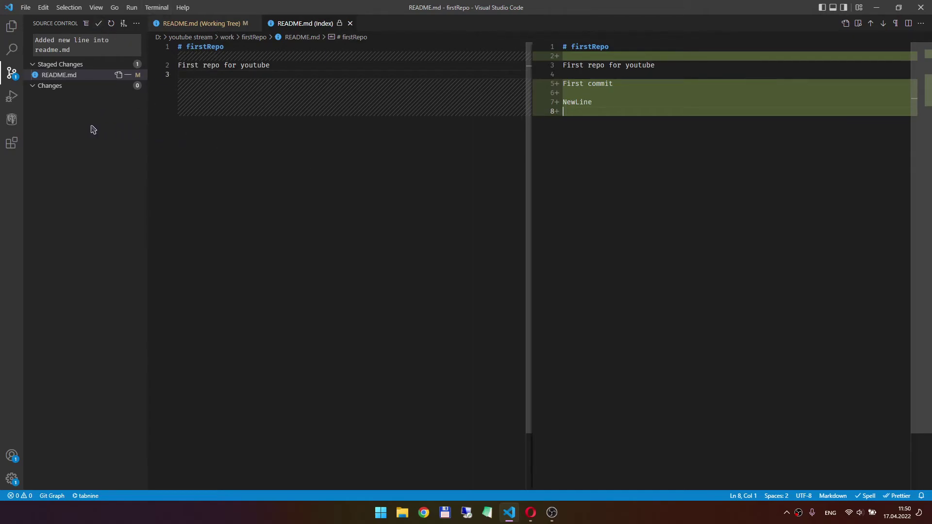
click(98, 25)
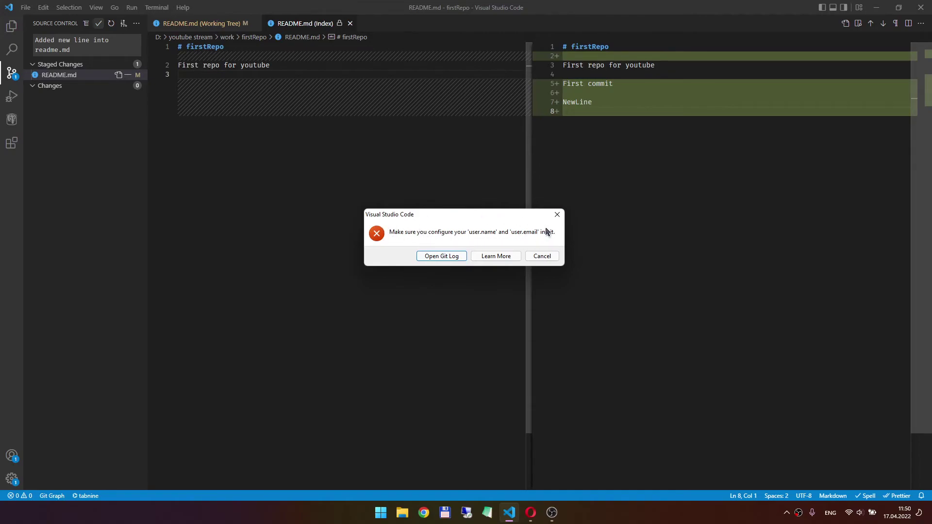
click(543, 256)
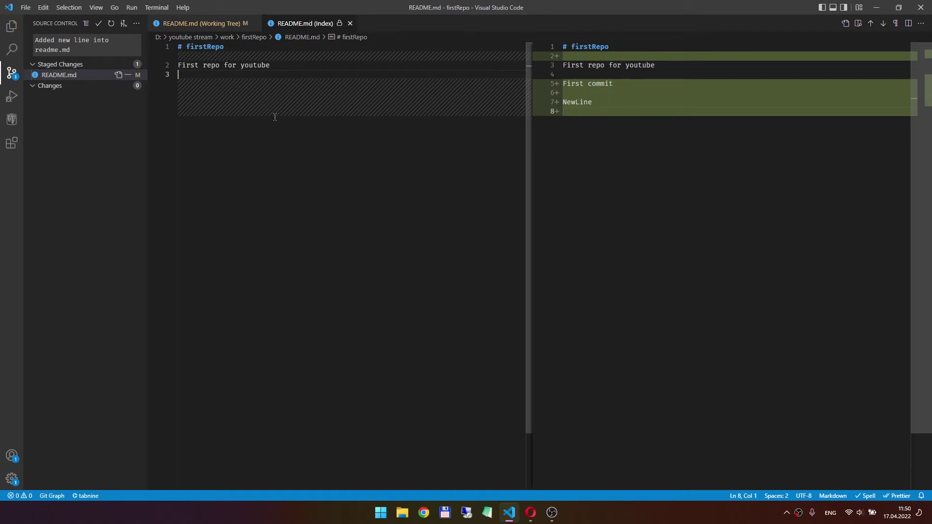
Step: Open firstRepo's Git Graph, its Repository Settings, and the Add User Details form
click(123, 24)
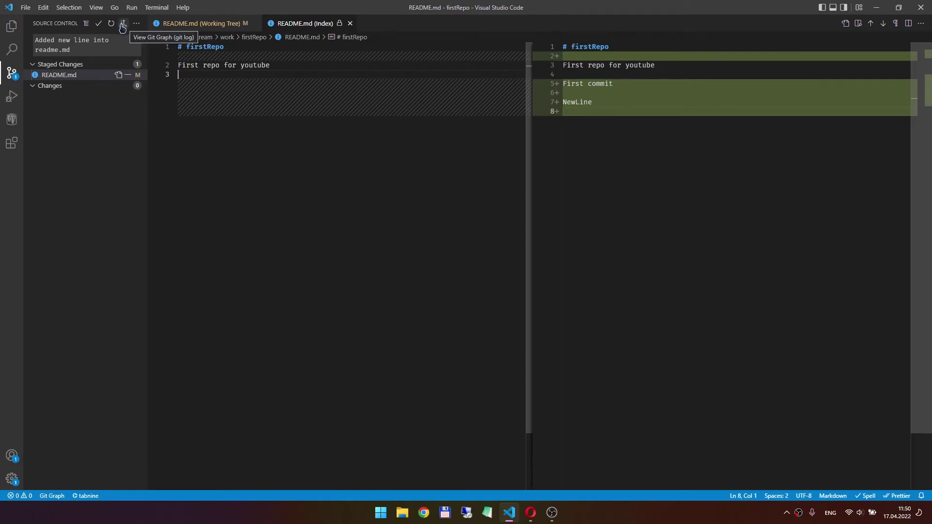
click(122, 25)
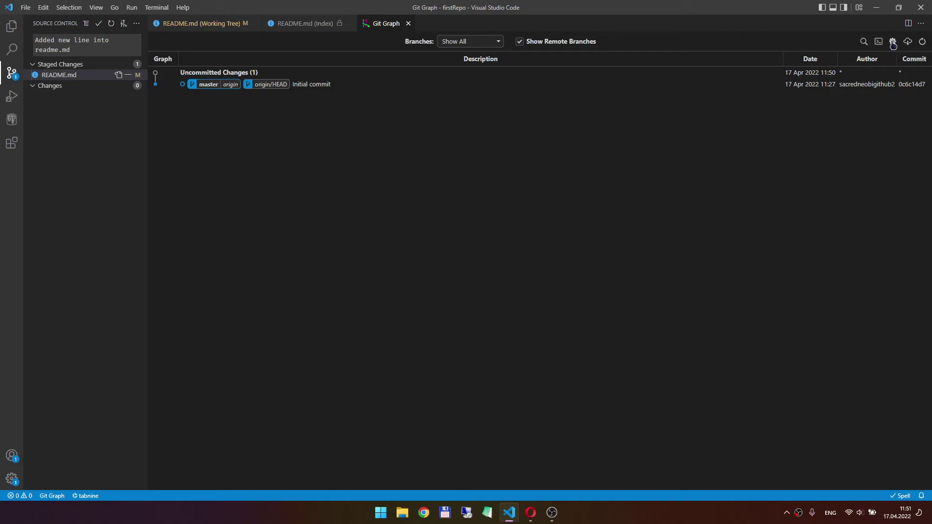
click(892, 42)
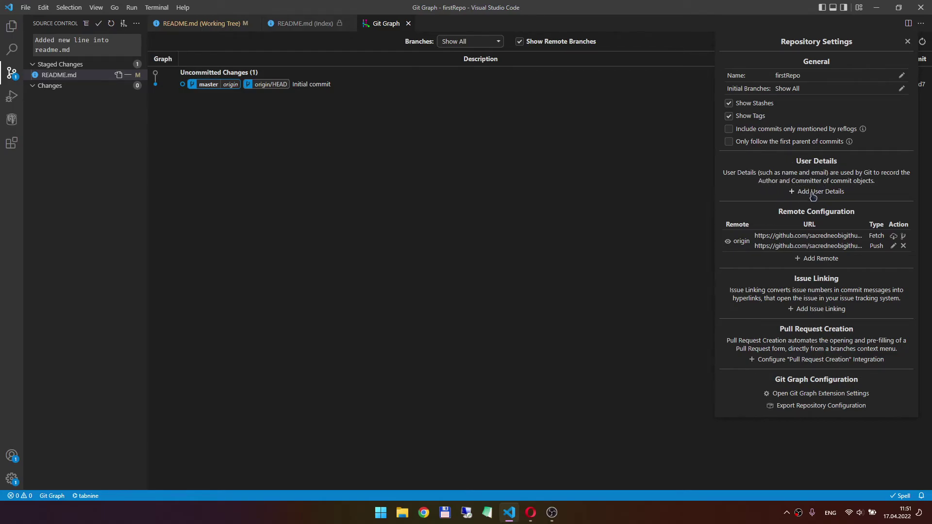
click(824, 194)
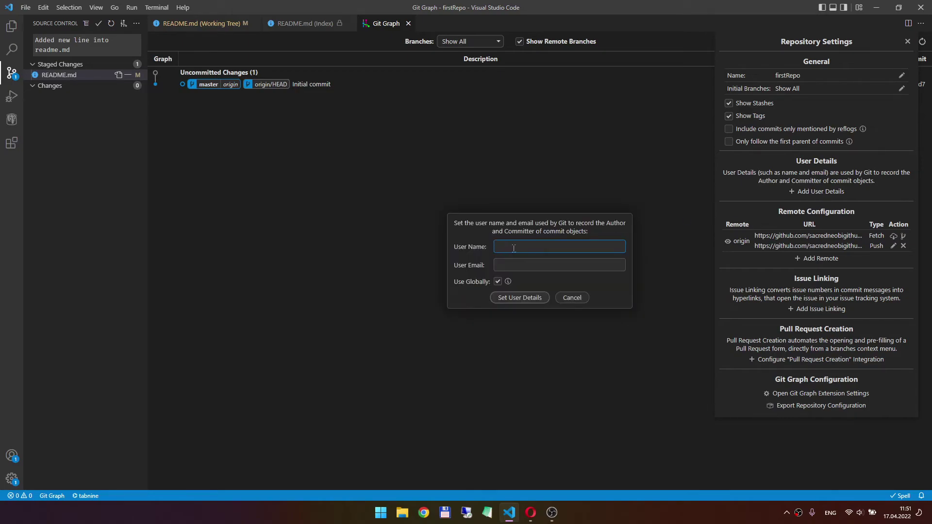
Step: Copy the GitHub account username from Opera into the Git User Name field in VS Code
click(530, 513)
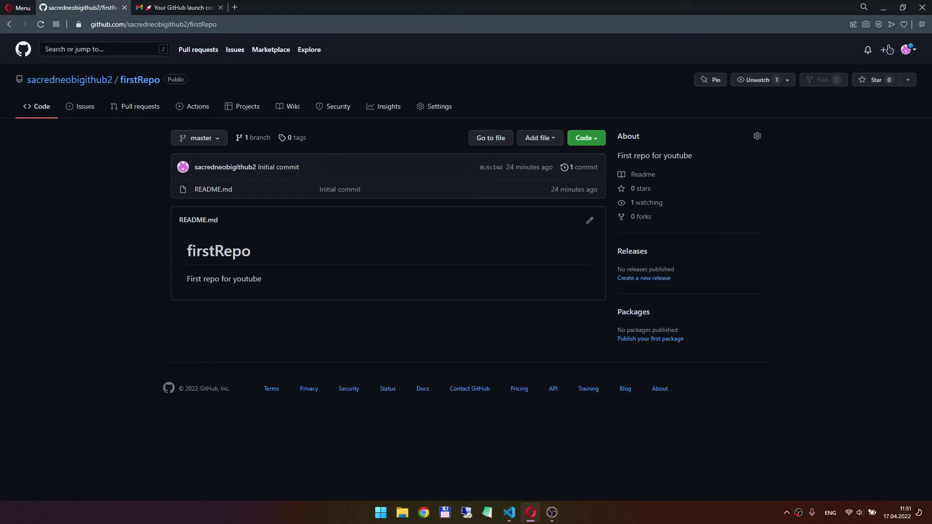
click(909, 57)
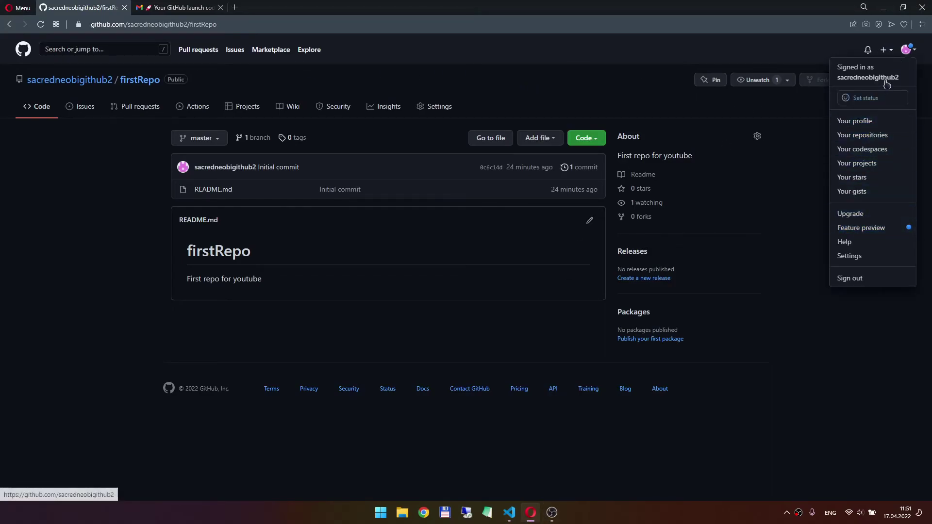
drag(904, 80, 837, 79)
key(ctrl+c)
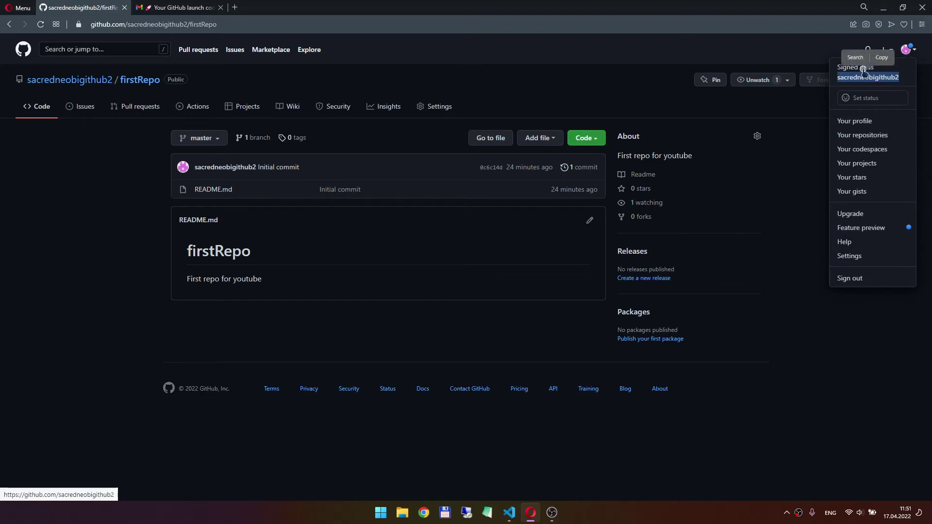
click(881, 58)
click(742, 459)
key(alt+Tab)
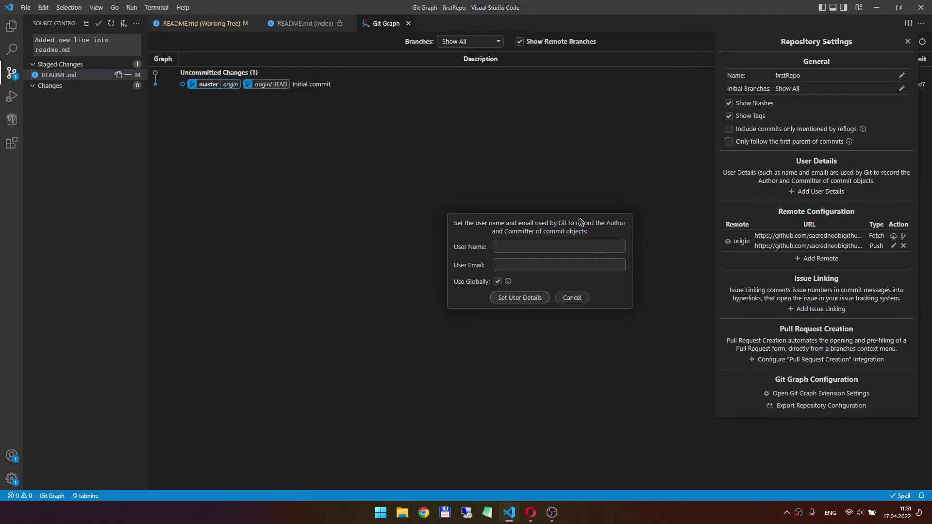
key(ctrl+v)
click(529, 265)
Step: Copy the Gmail account's email address from the Google account popup
key(alt+Tab)
click(183, 8)
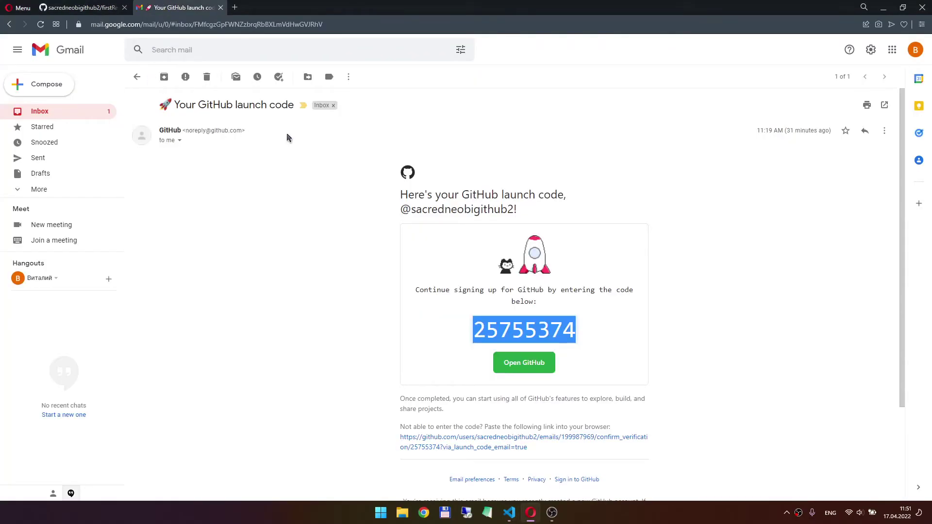
click(914, 49)
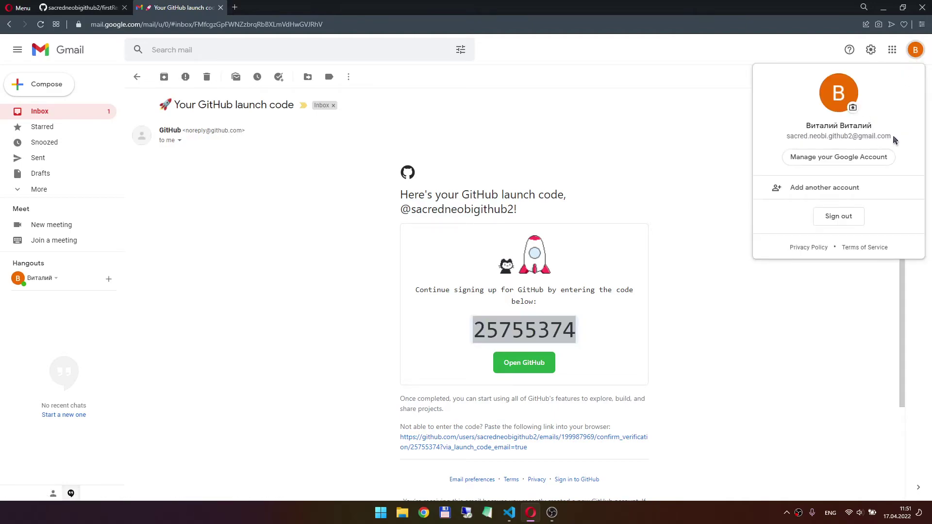
drag(893, 138, 808, 137)
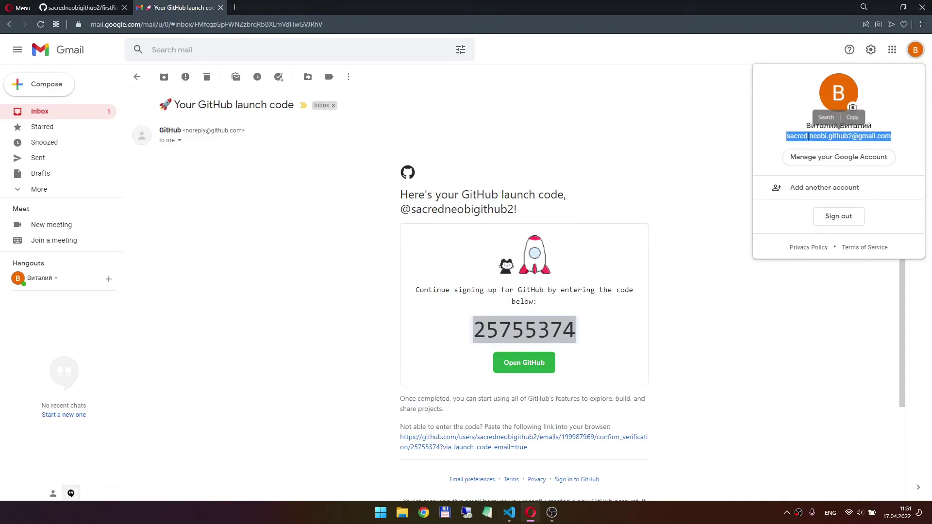
click(852, 117)
key(alt+Tab)
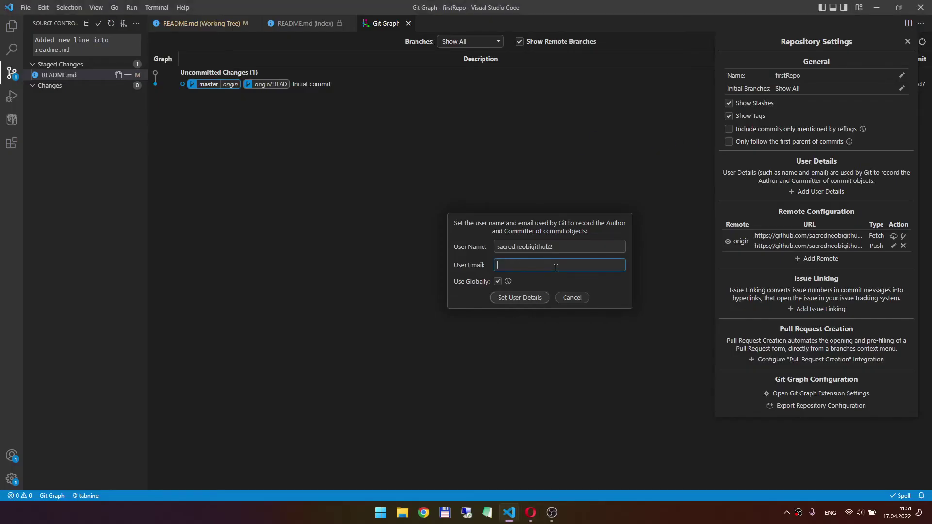
Step: Paste the email as User Email, keep details repository-only, and save them for firstRepo
key(ctrl+v)
click(497, 283)
double_click(562, 246)
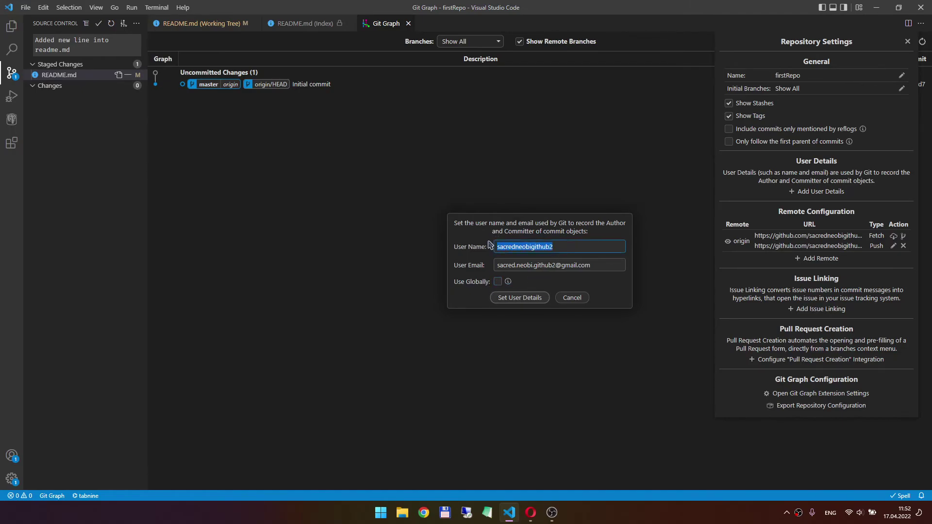
key(Tab)
drag(554, 248, 483, 247)
click(522, 299)
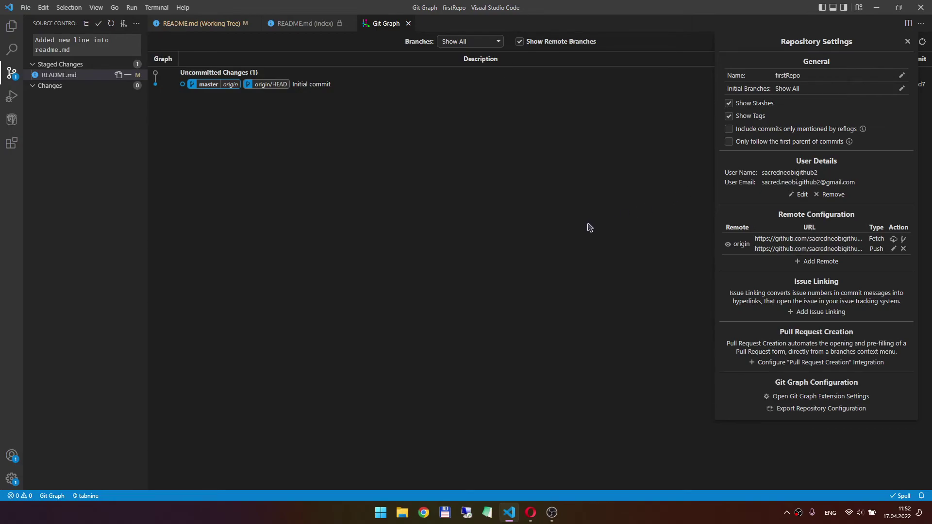
click(907, 42)
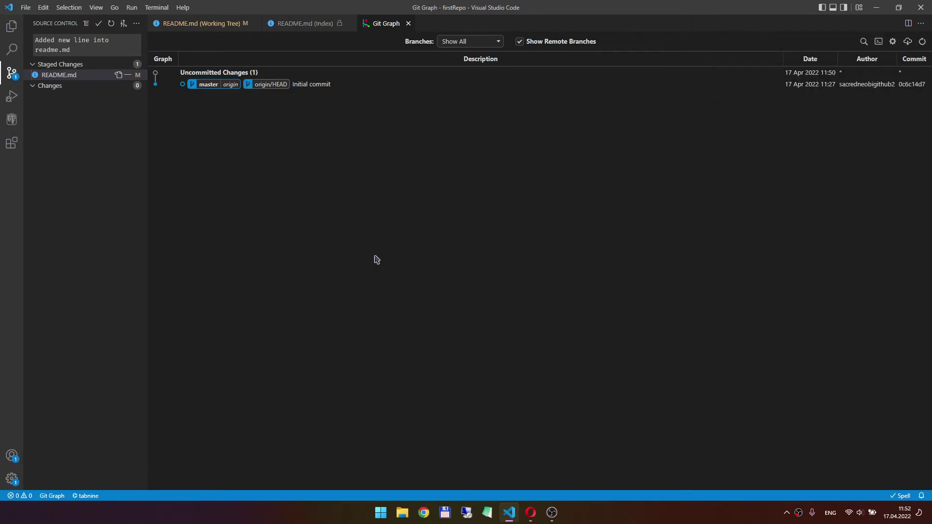
Step: Commit staged README.md as 'Added new line into readme.md' and centre the GitHub sign-in dialog
click(98, 24)
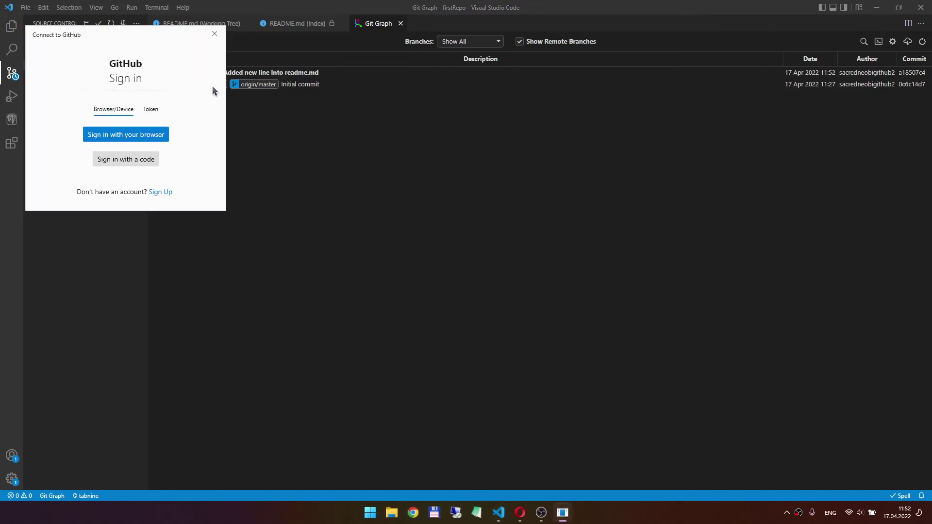
mouse_move(164, 28)
mouse_down()
mouse_move(380, 142)
mouse_move(321, 138)
mouse_move(298, 108)
mouse_up()
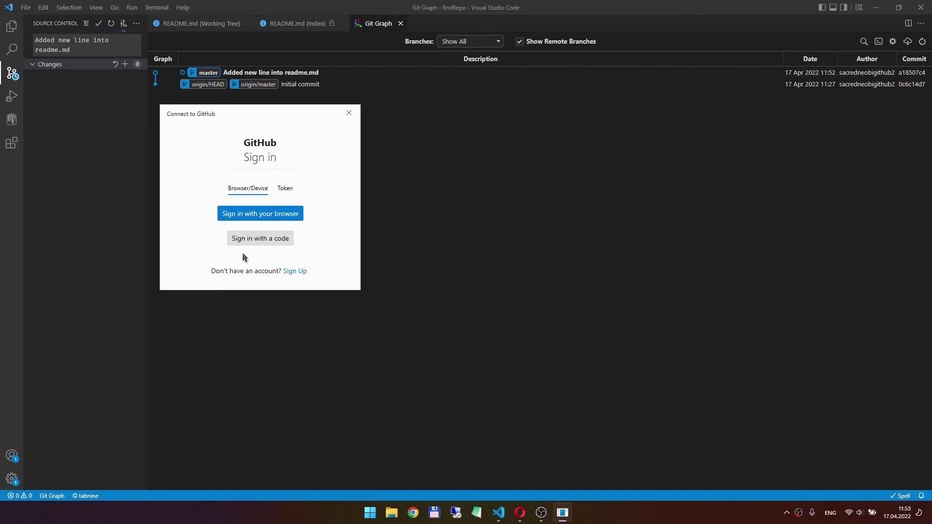
Step: Choose 'Sign in with a code' and move the device authentication window aside
click(267, 239)
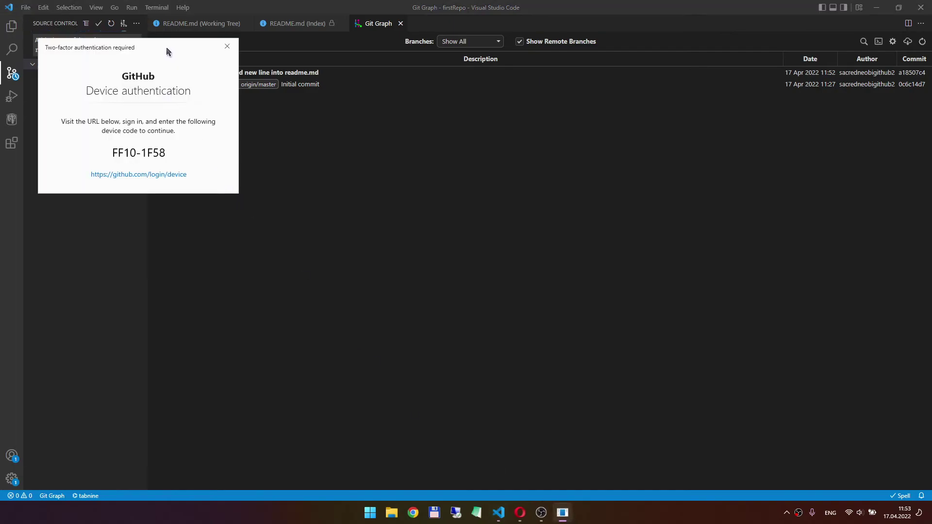
drag(167, 51, 186, 106)
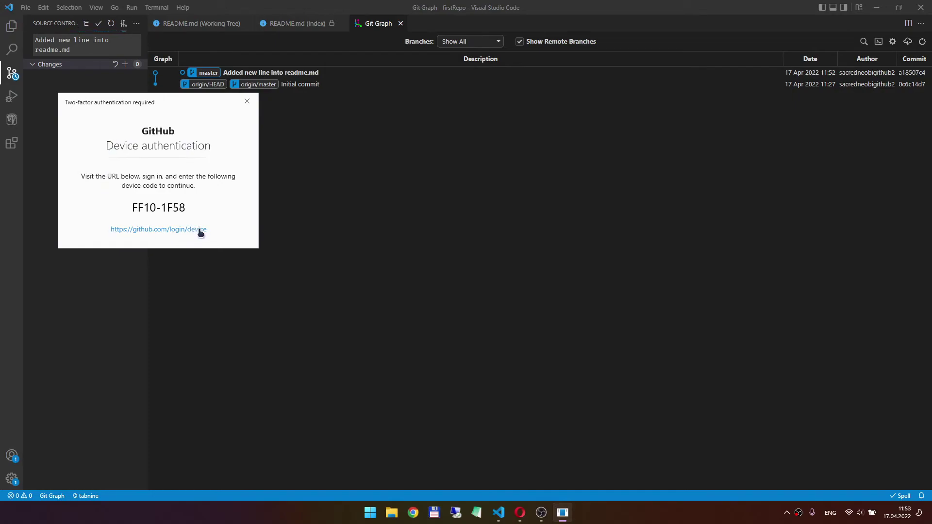
drag(212, 230, 235, 230)
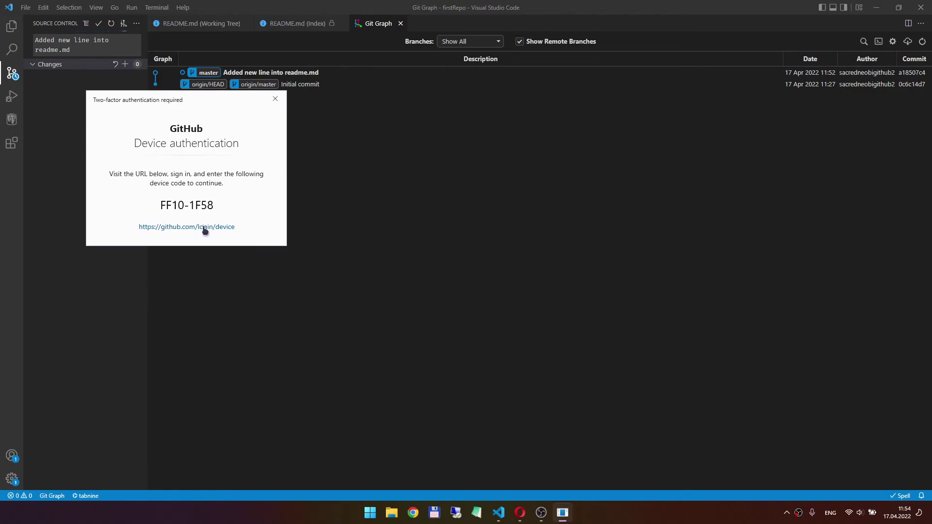
Step: Open github.com/login/device in a new Opera tab
click(520, 512)
click(235, 7)
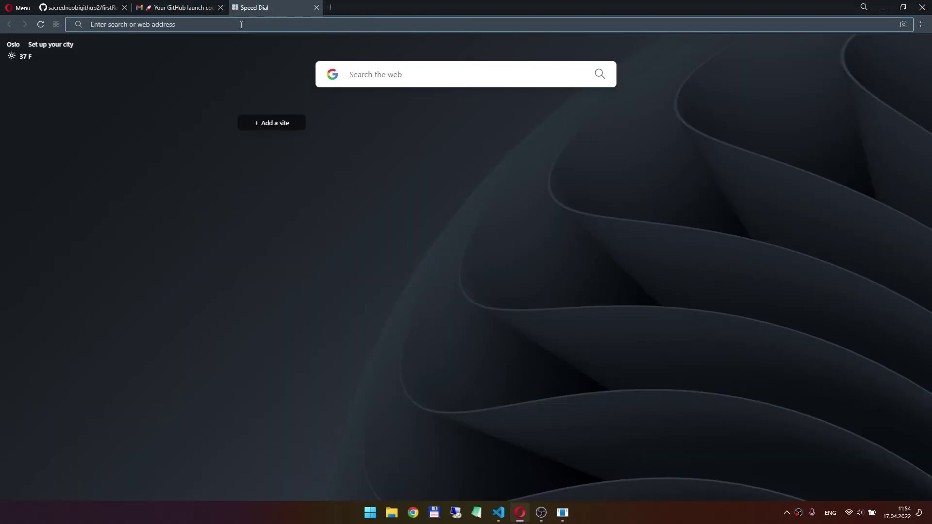
text(github)
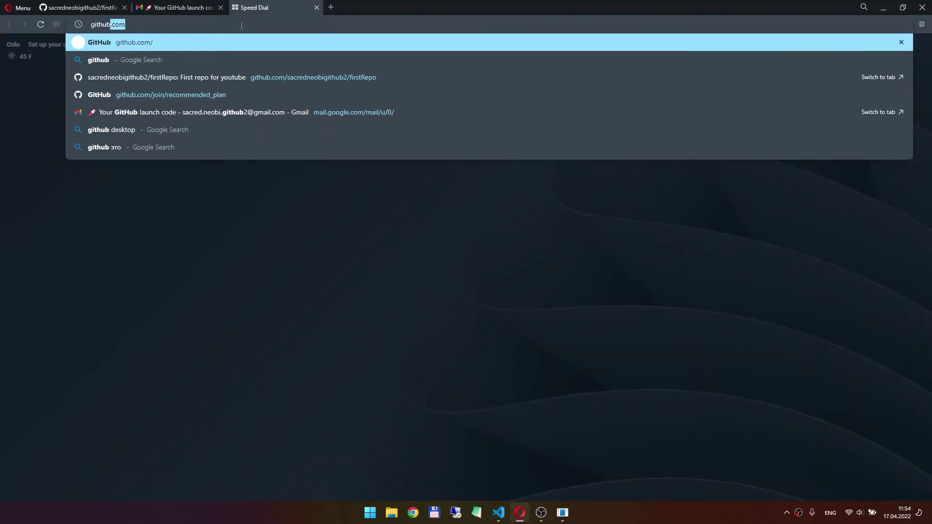
text(.com/)
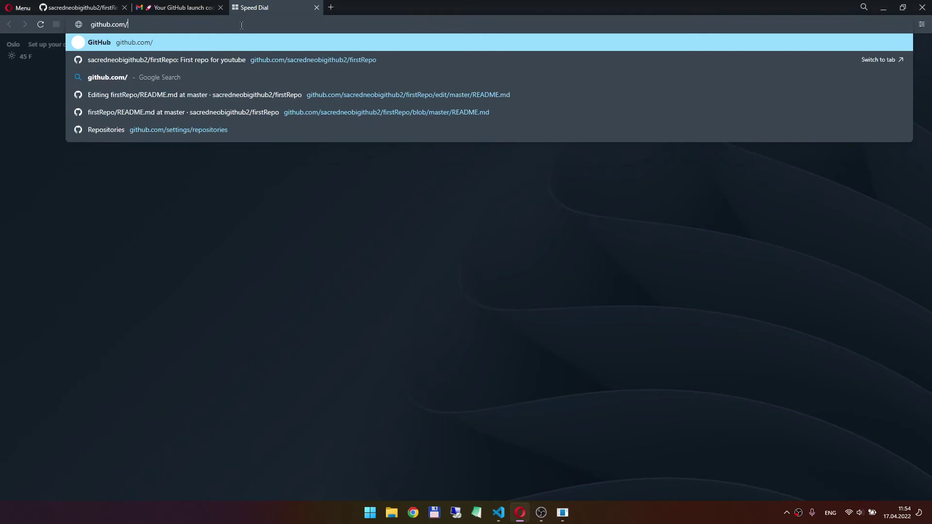
text(login/)
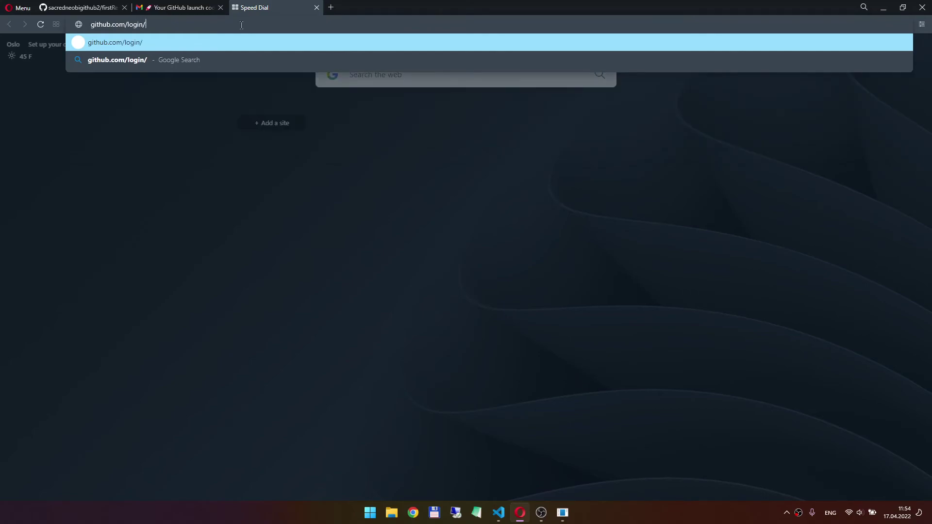
text(device)
key(Return)
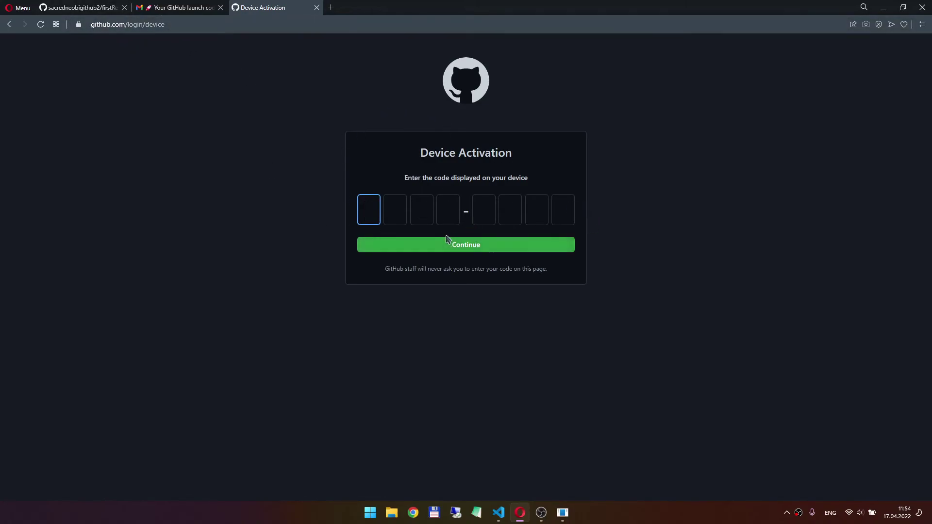
Step: Enter the device code from the credential manager window and submit it
click(561, 510)
drag(188, 104, 177, 98)
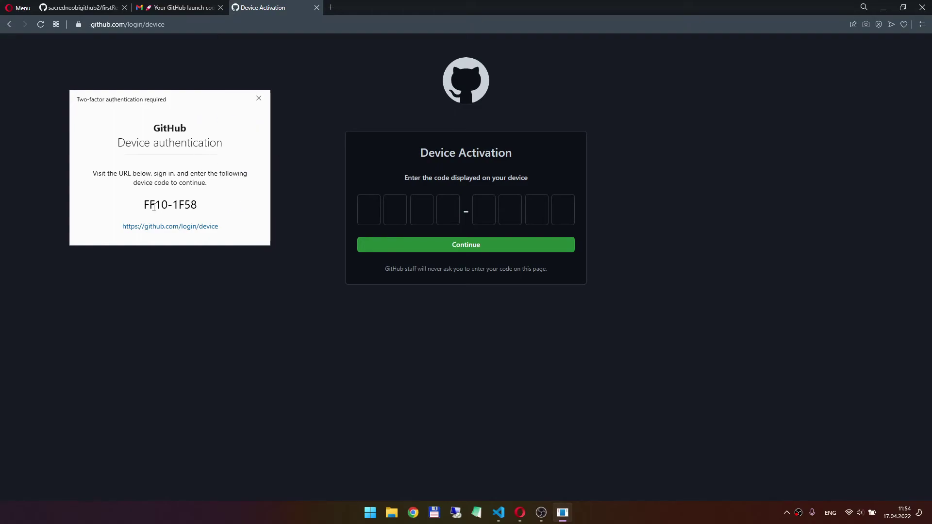
click(372, 207)
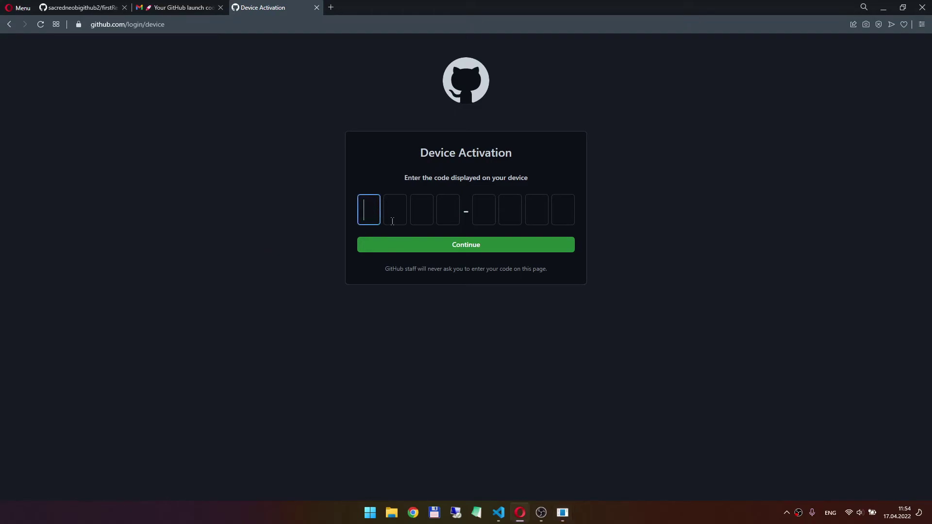
text(FF10-)
key(alt+Tab)
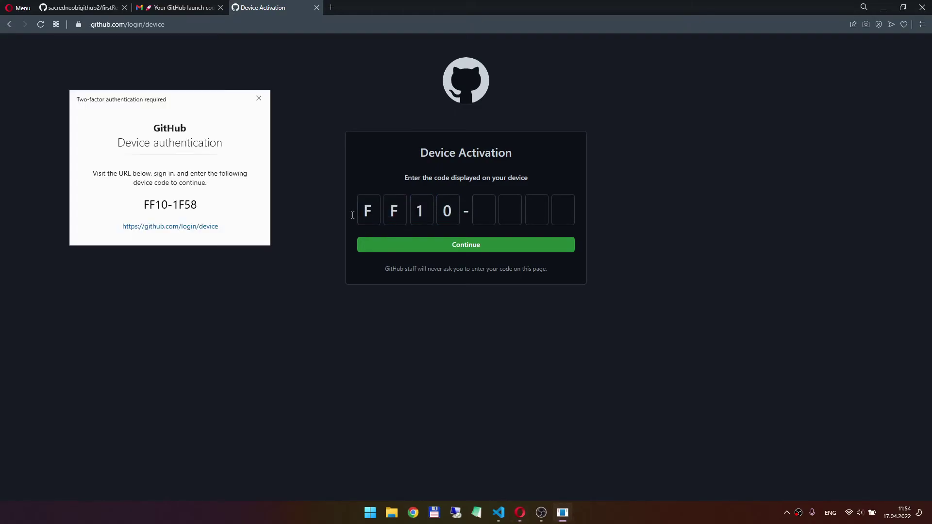
click(478, 211)
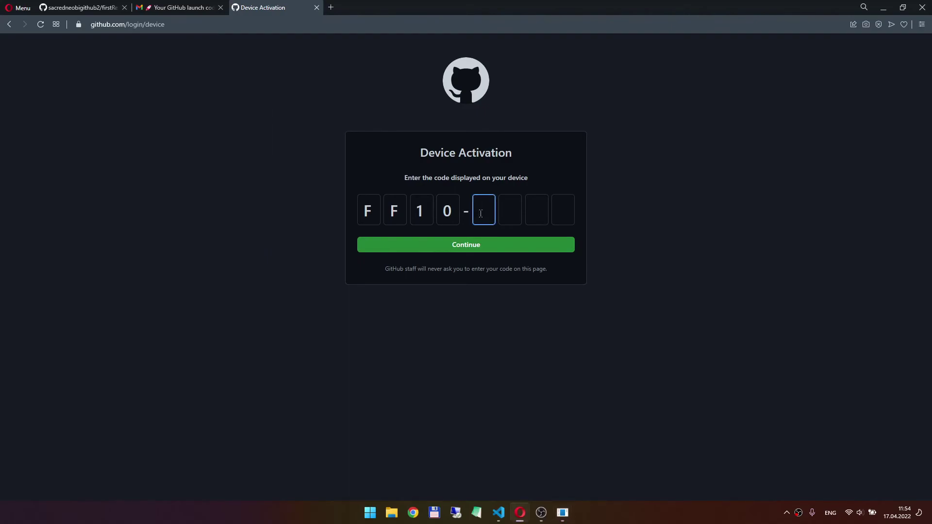
text(1F58)
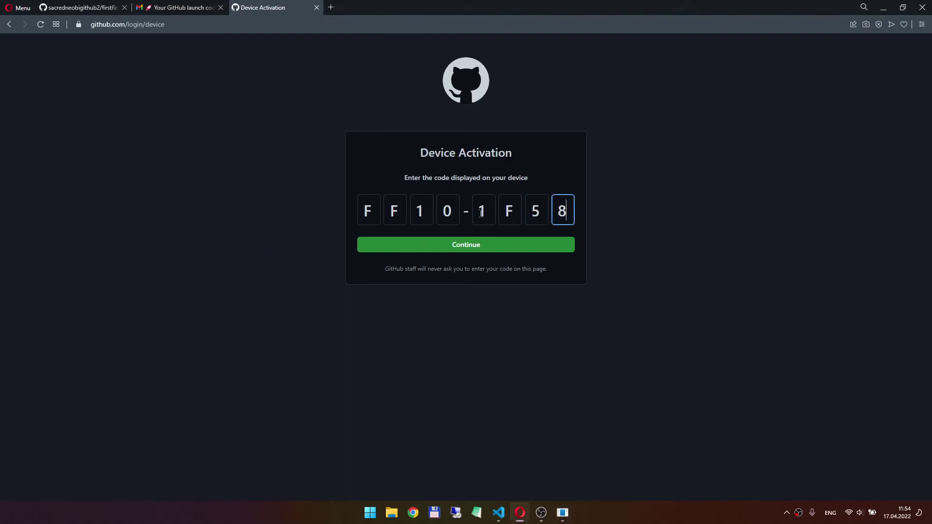
click(465, 245)
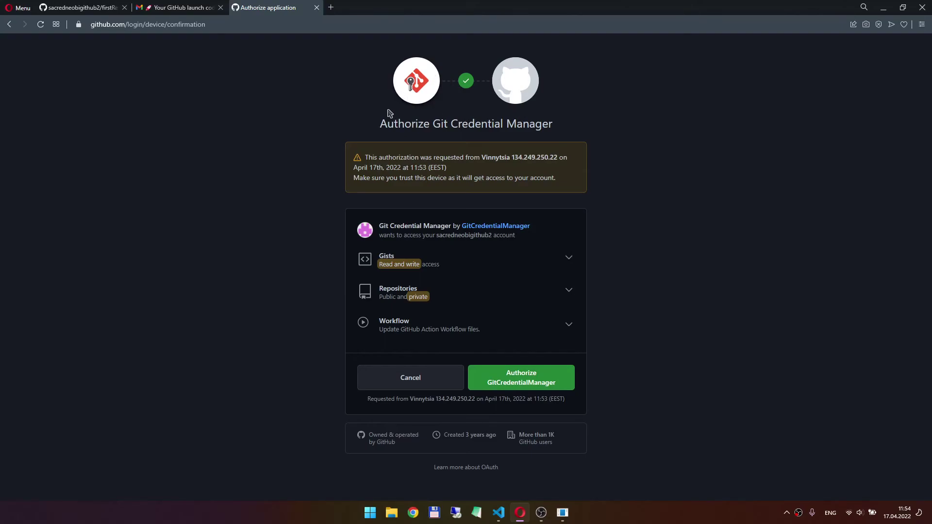
Step: Authorize GitCredentialManager for the GitHub account and read the success message
drag(552, 126, 363, 122)
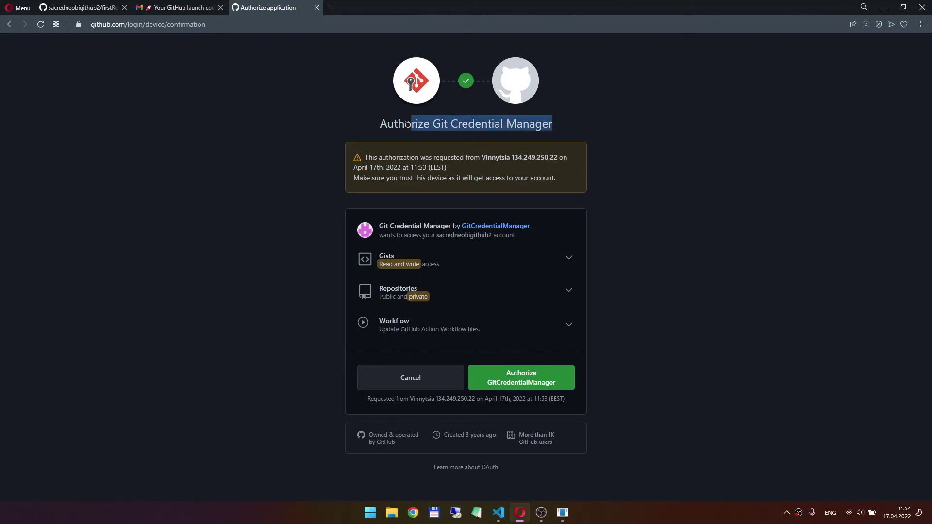
click(361, 122)
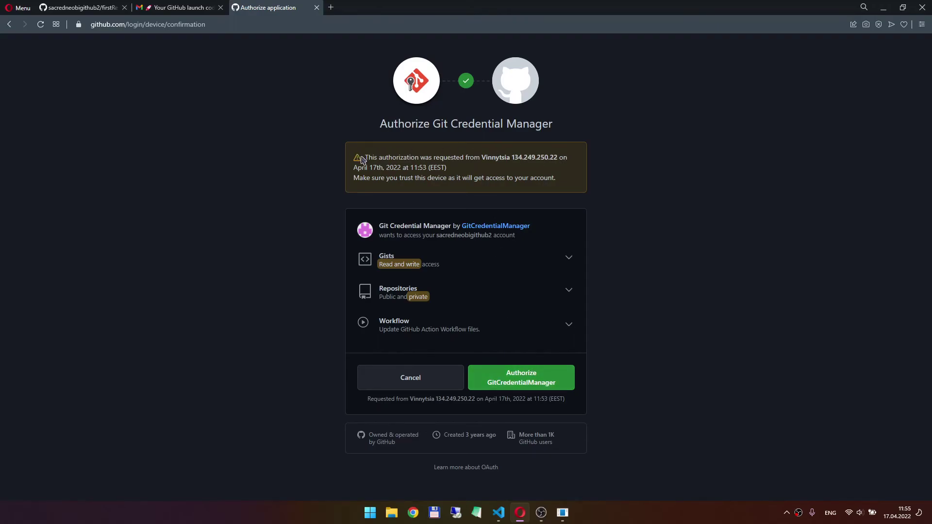
mouse_move(366, 158)
mouse_down()
mouse_move(557, 178)
mouse_move(354, 158)
mouse_up()
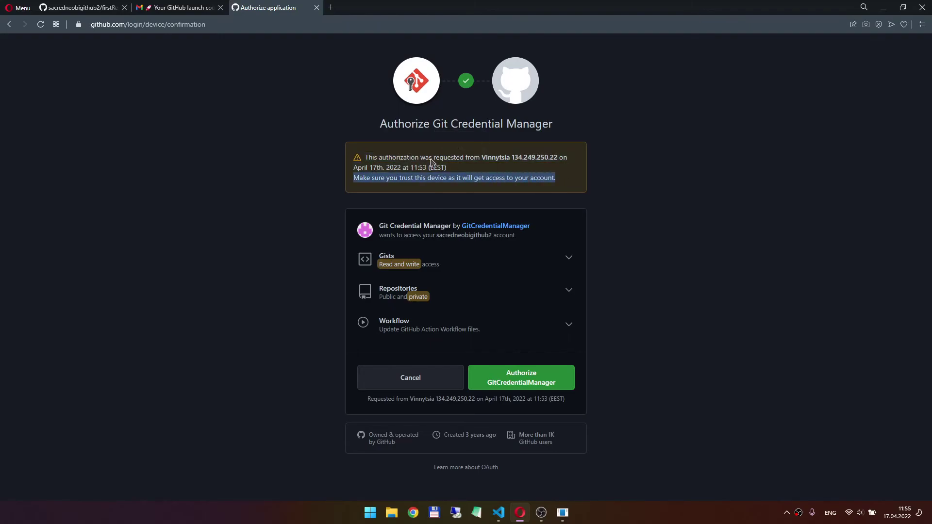
click(342, 159)
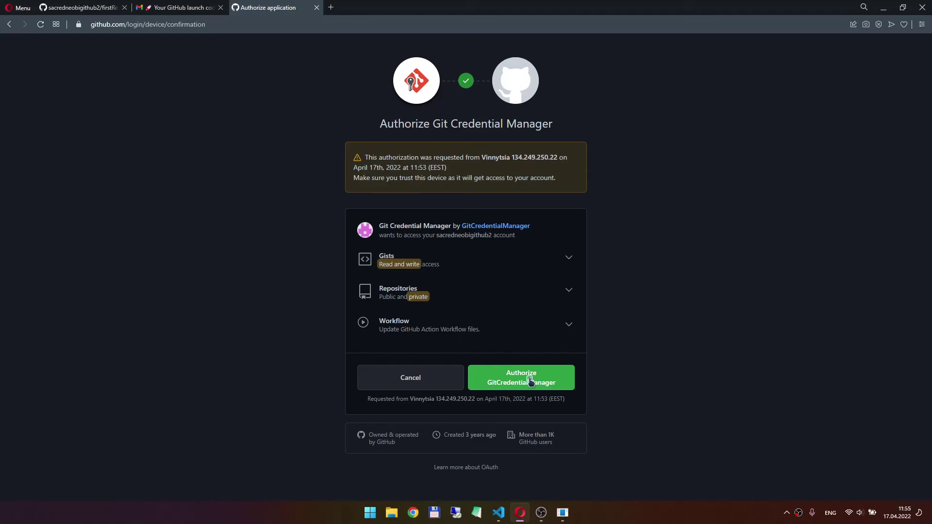
click(530, 381)
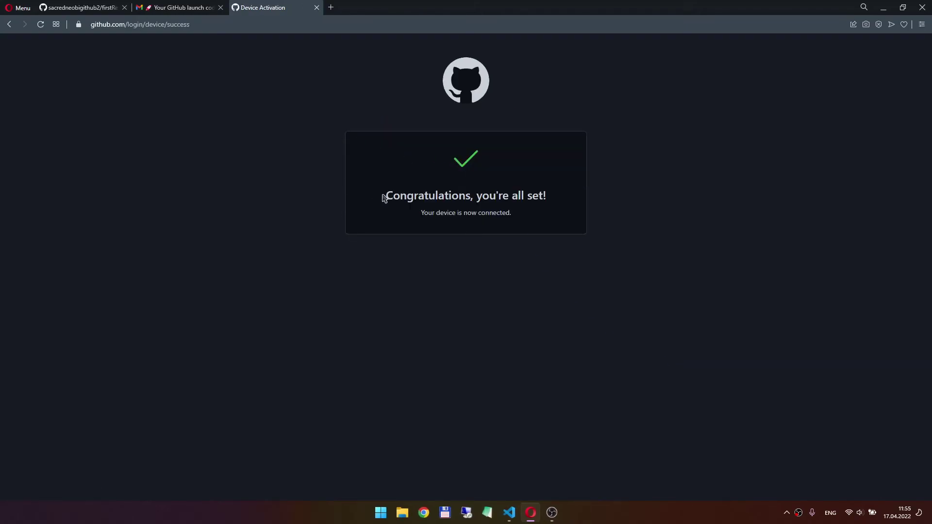
drag(384, 195, 568, 204)
Step: Back in VS Code, close the README.md comparison tabs and open README.md from Explorer
click(520, 236)
click(509, 513)
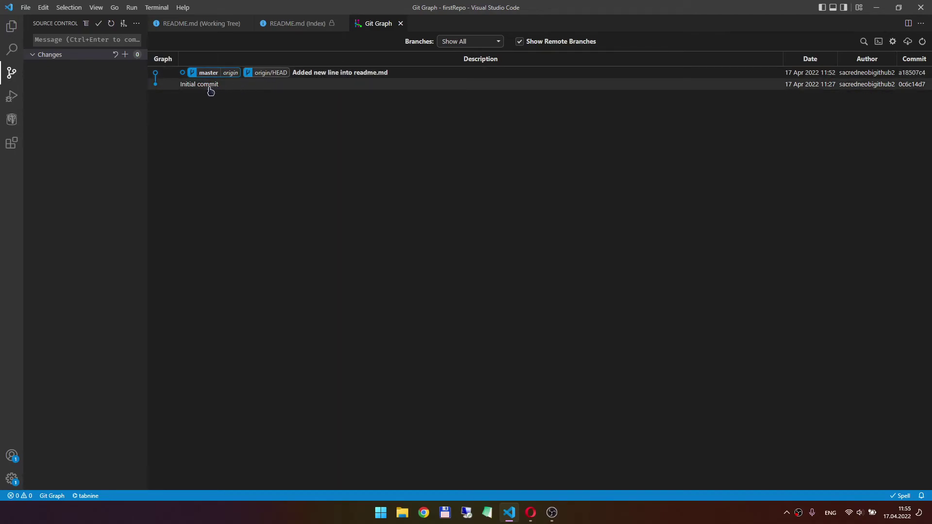
key(ctrl+shift+e)
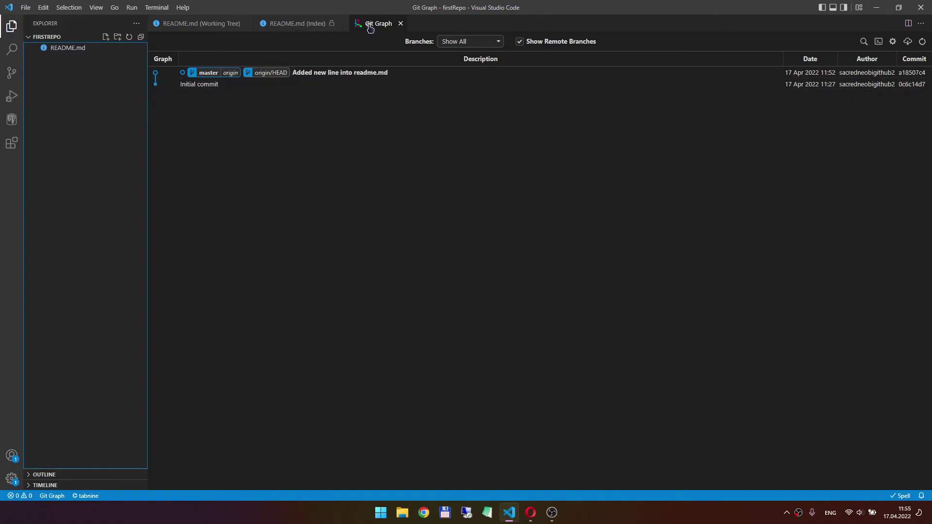
click(275, 27)
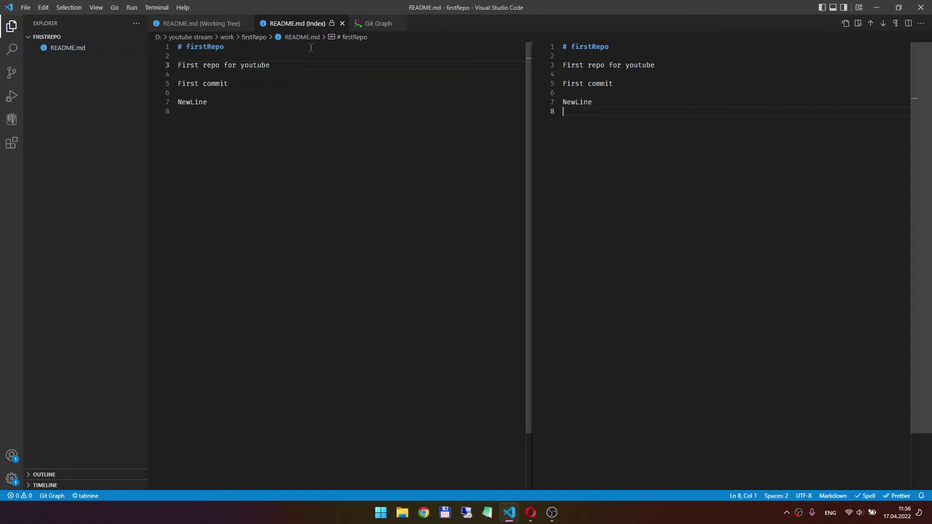
middle_click(307, 23)
click(198, 23)
middle_click(198, 23)
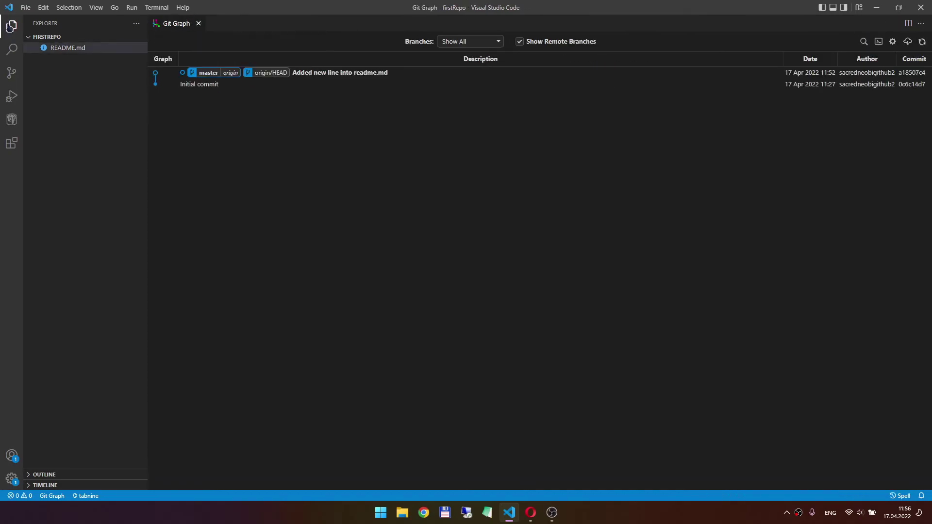
click(61, 48)
Step: Write 'NewLine' on line 8 of README.md and save the file
click(251, 128)
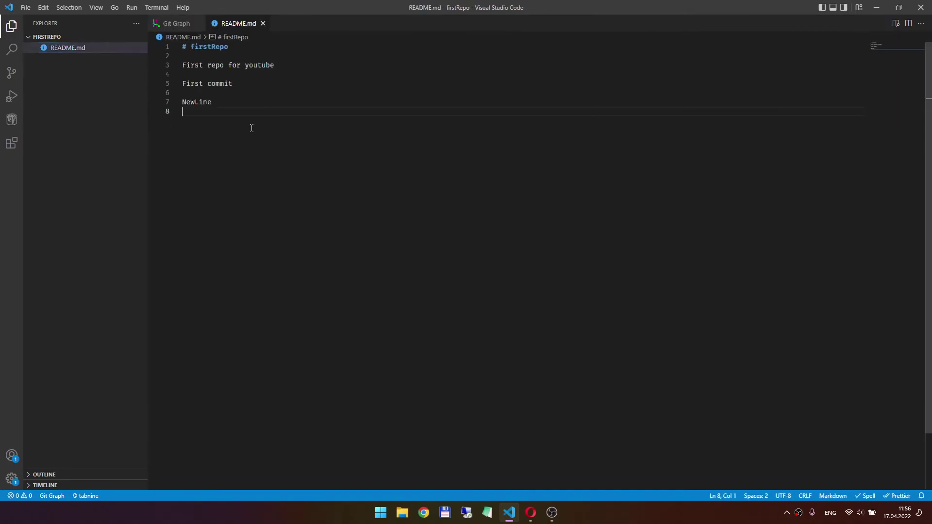
text(New line)
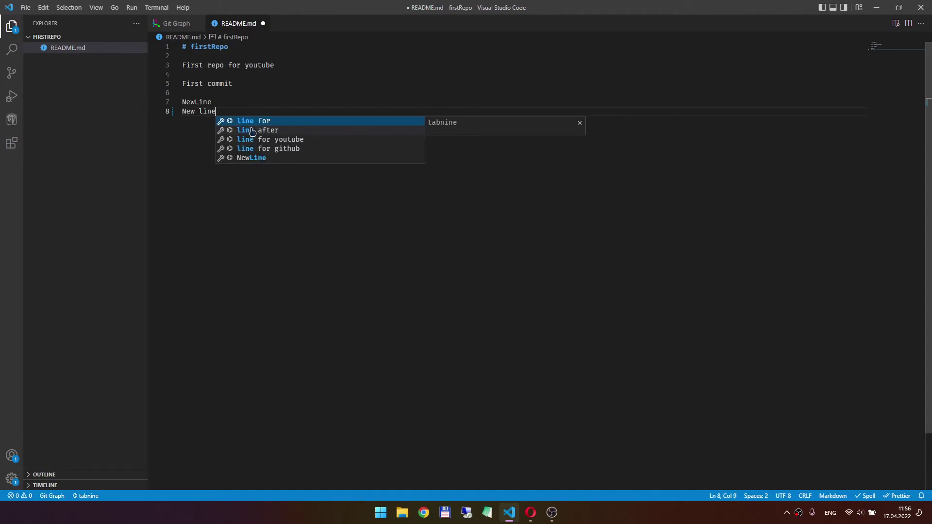
key(Escape)
key(Return)
key(ctrl+s)
click(199, 111)
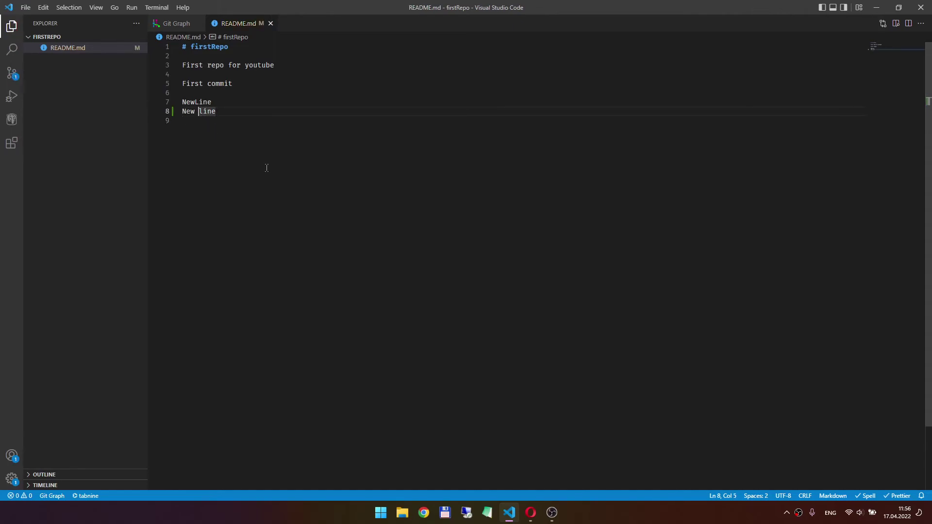
key(BackSpace)
key(Delete)
text(L)
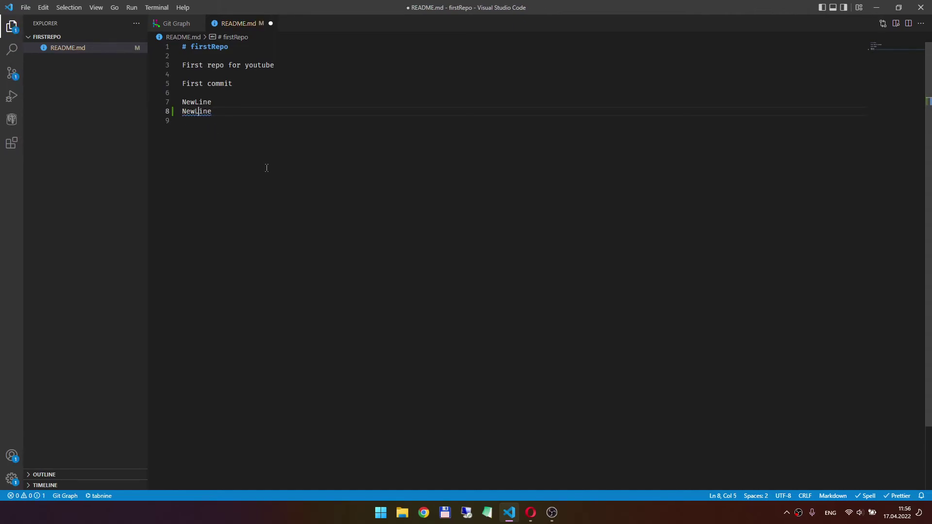
click(11, 73)
Step: Enter 'Added new line' as the commit message
click(100, 41)
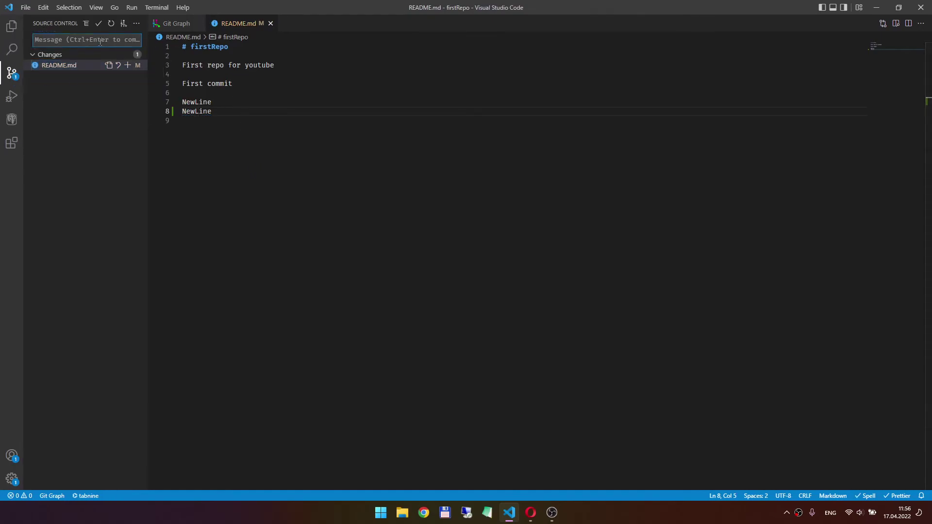
text(Added n)
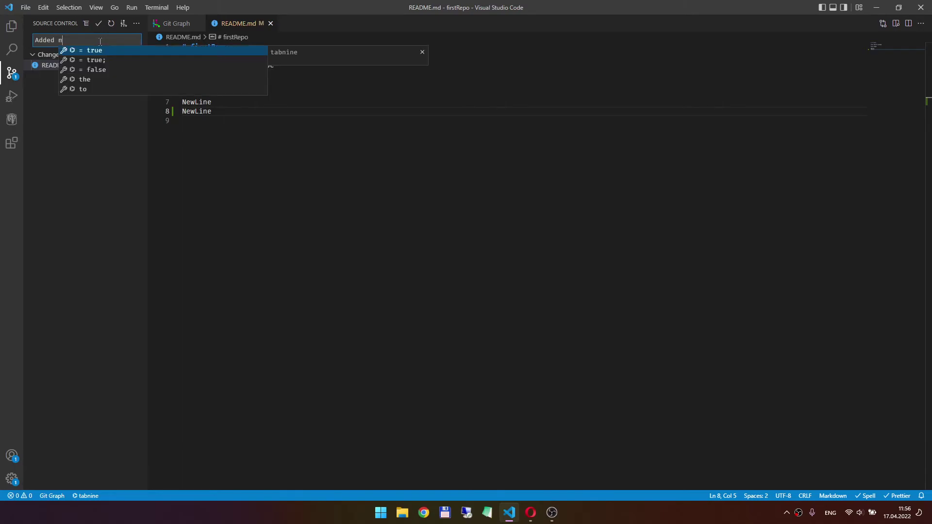
text(ew line)
click(65, 119)
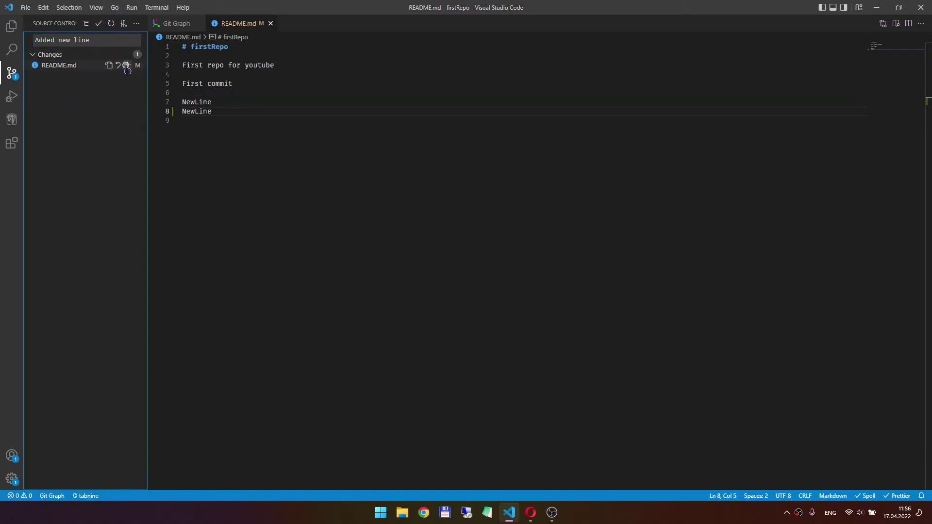
Step: Stage README.md, review its diffs, and commit the change
click(128, 68)
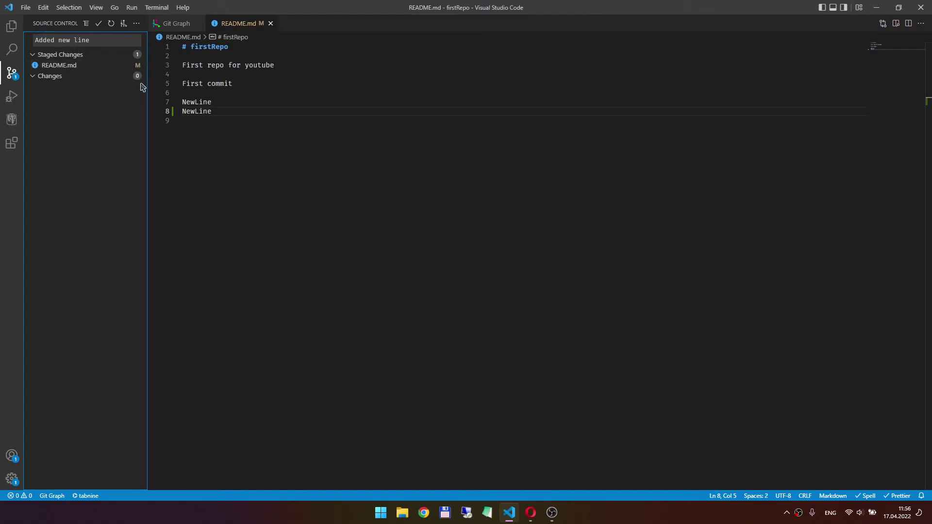
mouse_move(59, 65)
click(81, 68)
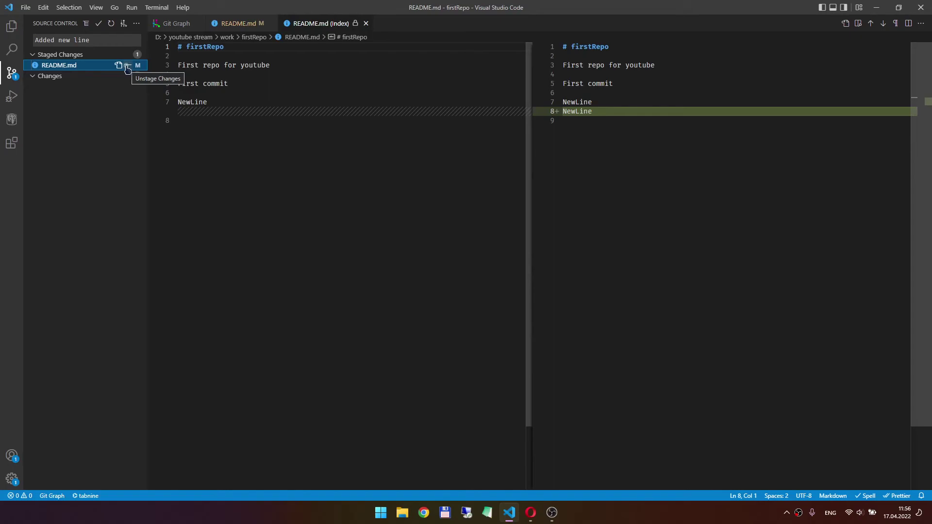
click(128, 66)
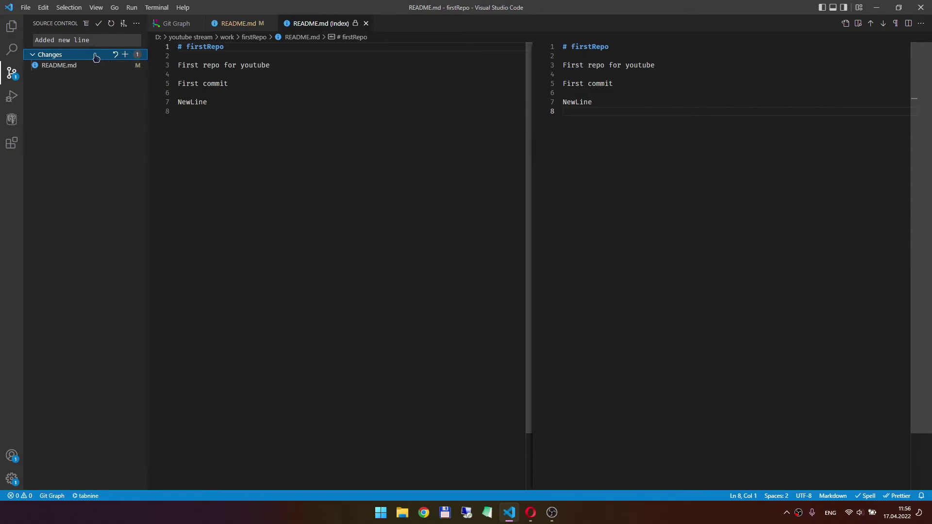
click(63, 67)
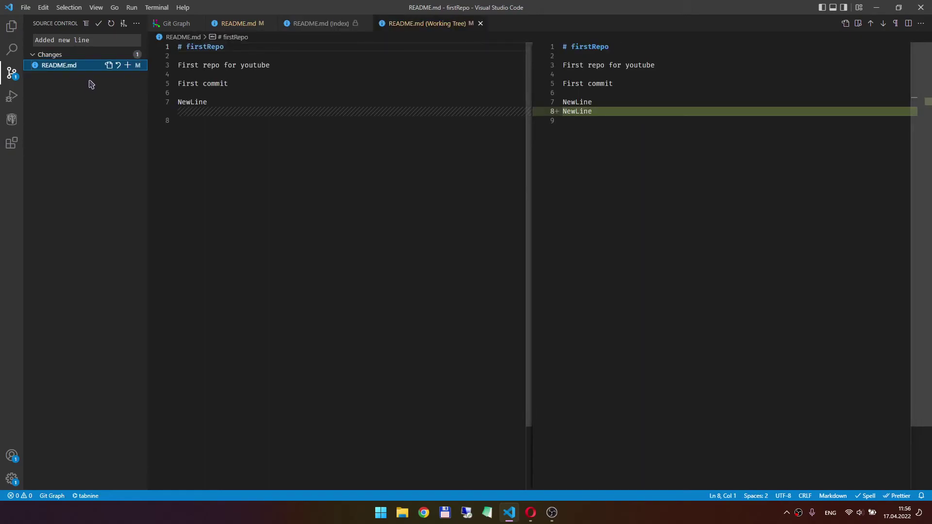
middle_click(325, 26)
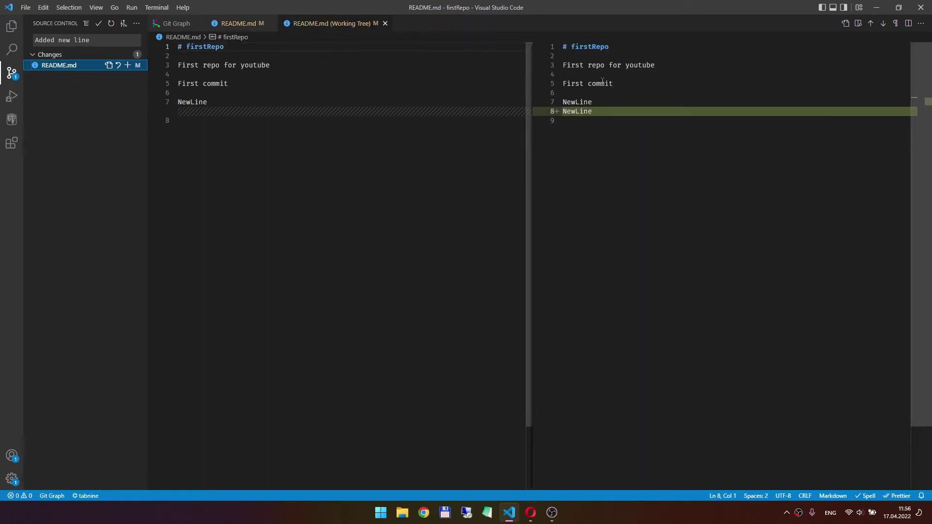
middle_click(341, 28)
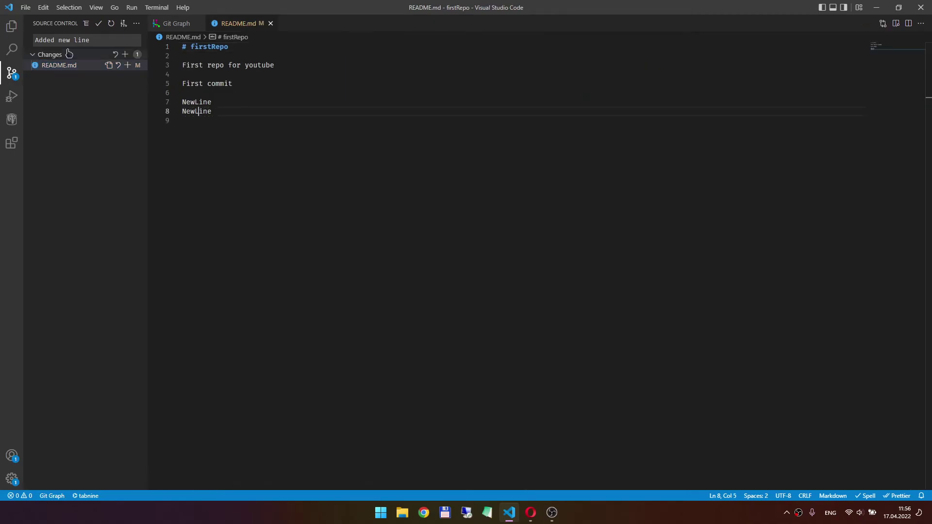
click(128, 66)
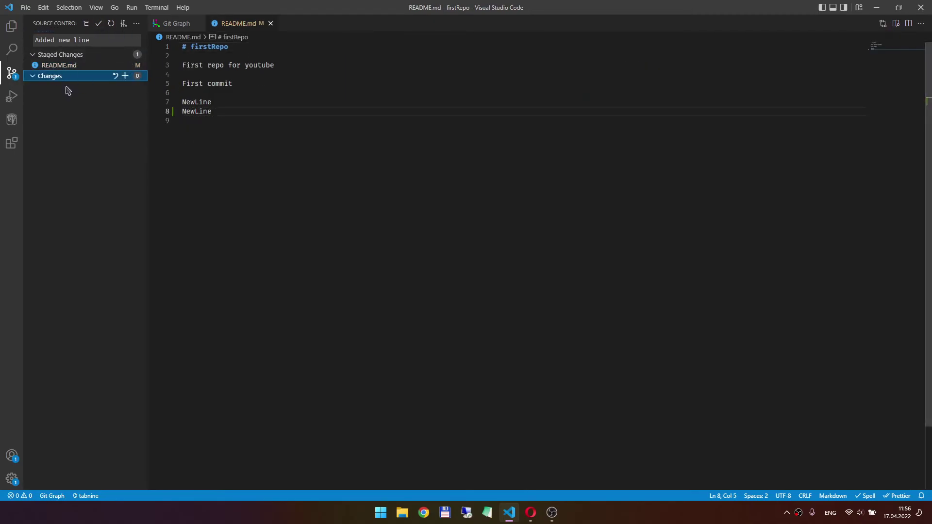
click(98, 26)
Step: Check the 'Added new line' commit in Git Graph and close the README.md editor
click(189, 21)
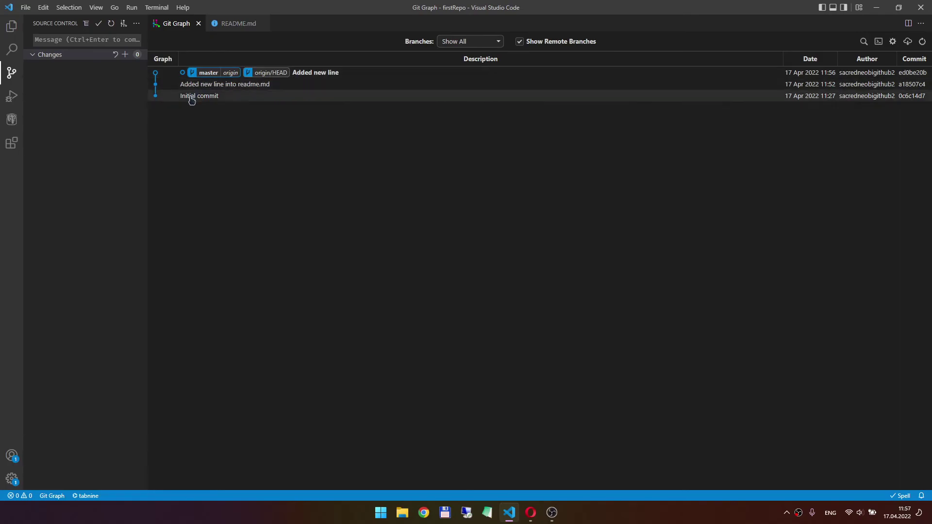
middle_click(234, 25)
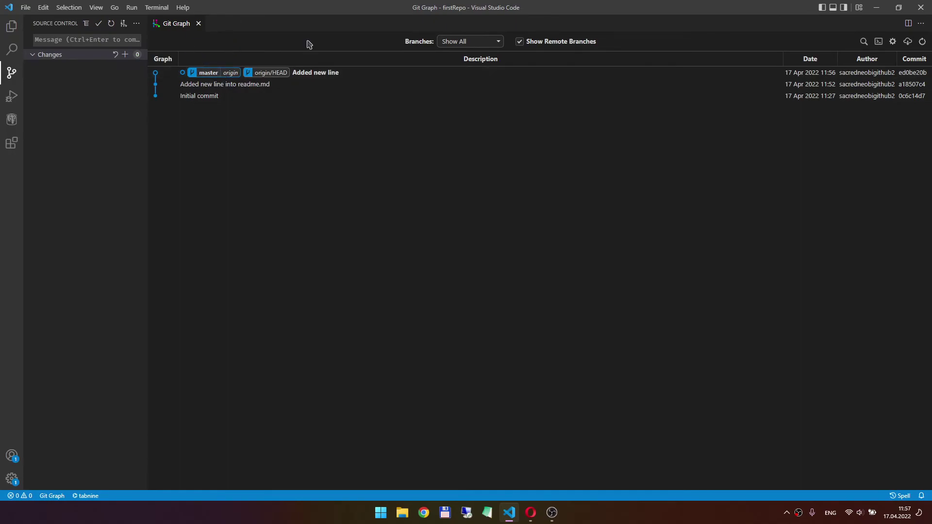
Step: Try dragging the Git Graph editor into a split, then restore it as one full-width editor
click(908, 23)
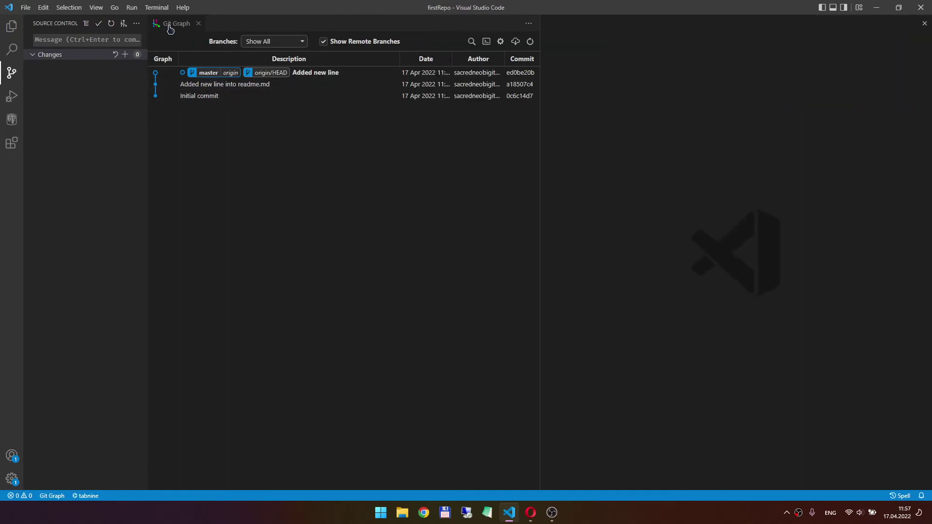
mouse_move(172, 26)
mouse_down()
mouse_move(694, 28)
mouse_move(674, 36)
mouse_up()
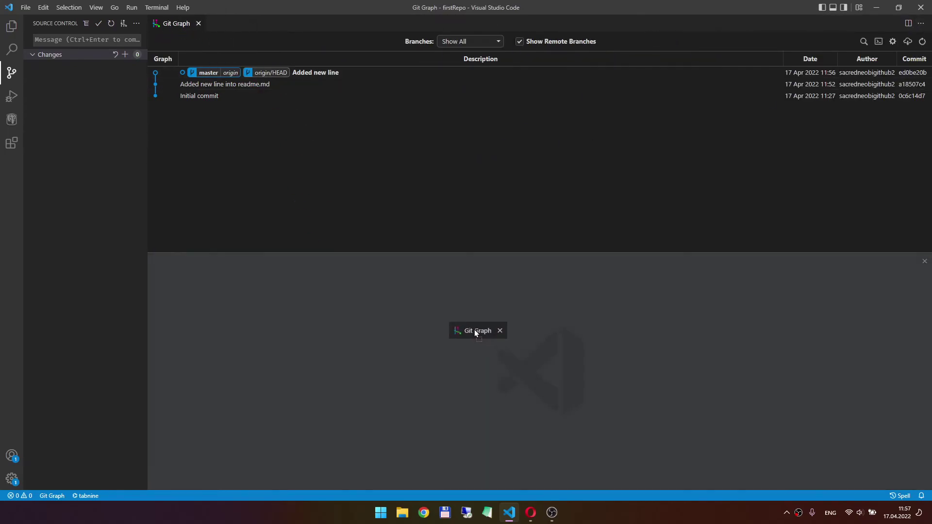
drag(352, 275, 473, 330)
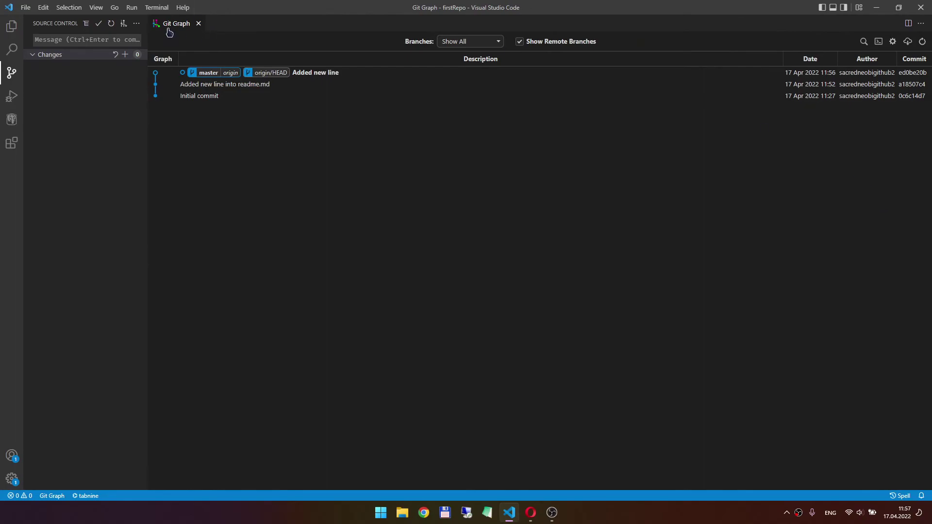
click(908, 23)
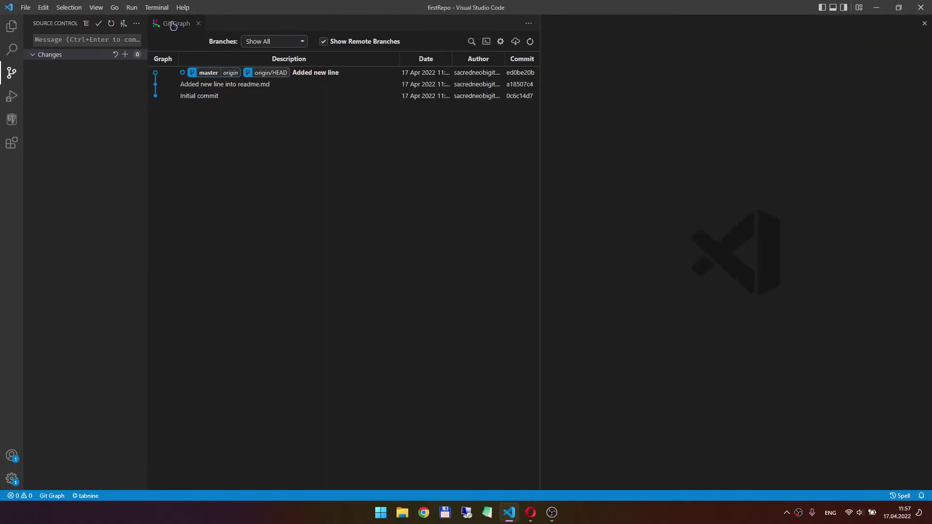
drag(173, 26, 726, 165)
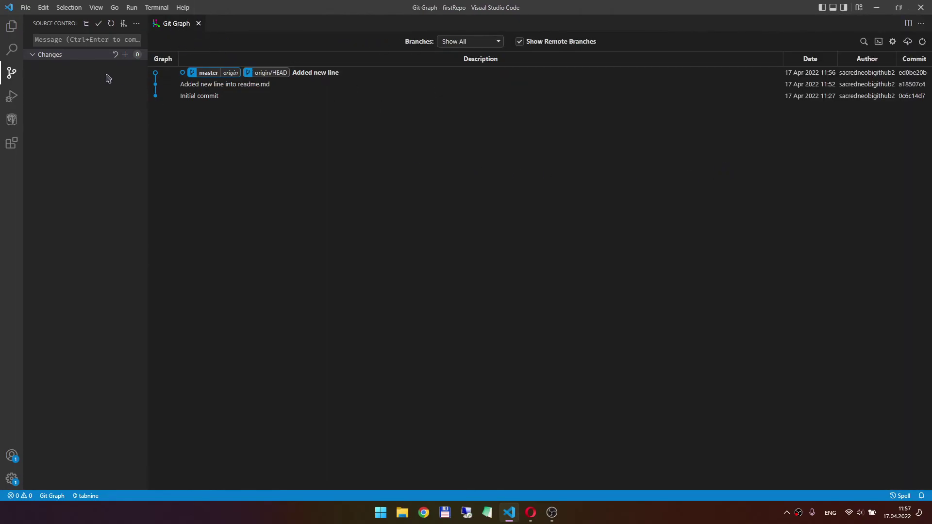
Step: Open README.md from Explorer and split the editor: Git Graph on the left, README.md on the right
click(11, 26)
double_click(64, 49)
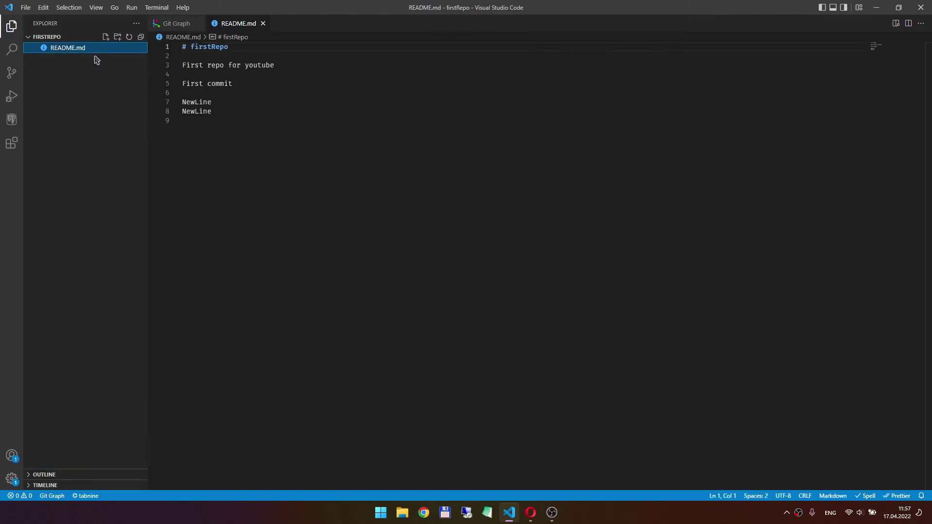
click(908, 23)
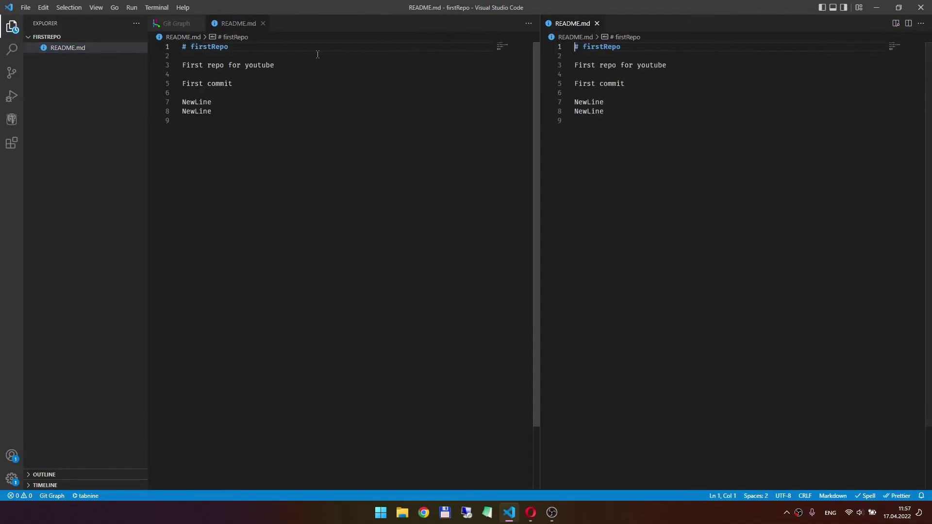
click(176, 23)
click(263, 23)
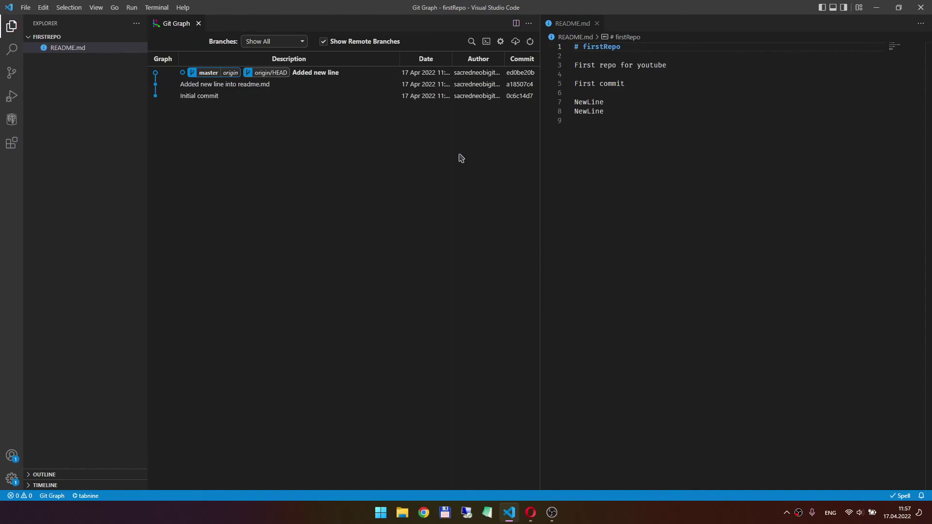
drag(574, 23, 575, 20)
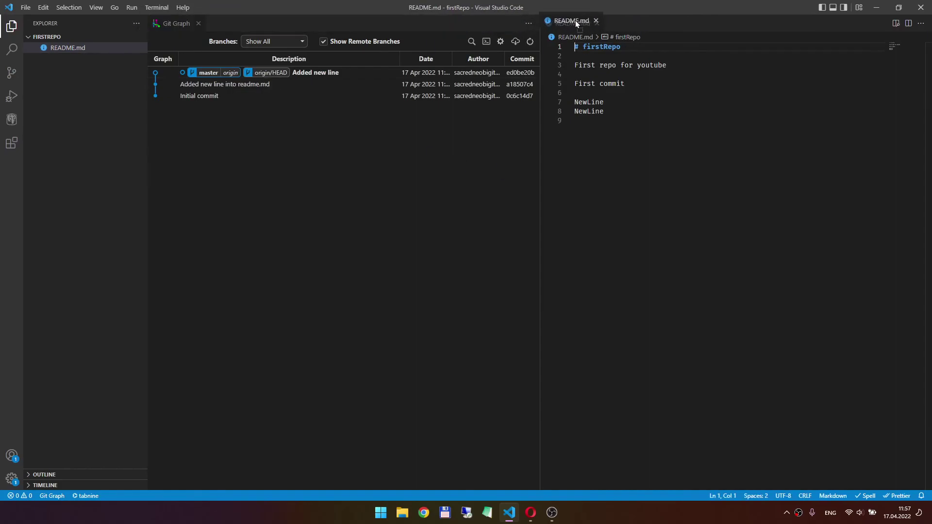
Step: Narrow the Explorer sidebar to widen both editors and zoom the interface in with Ctrl+=
click(378, 214)
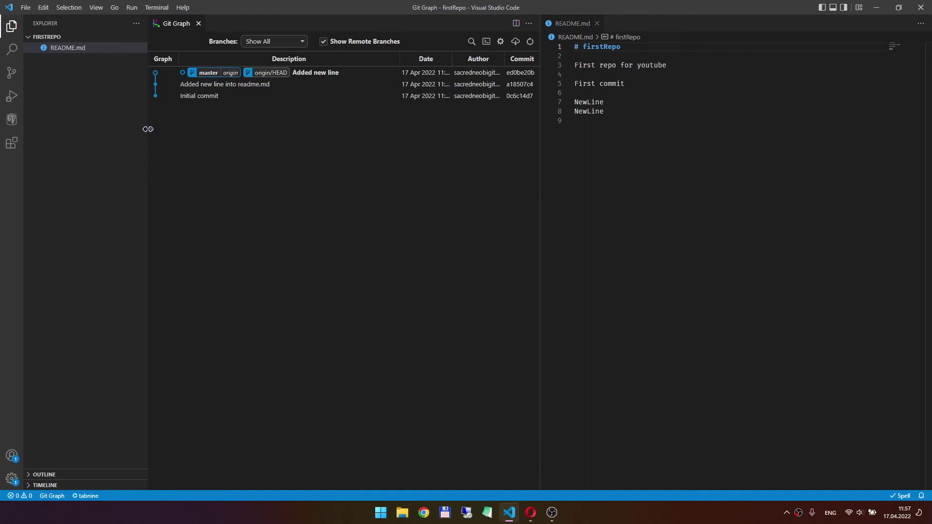
drag(148, 129, 108, 129)
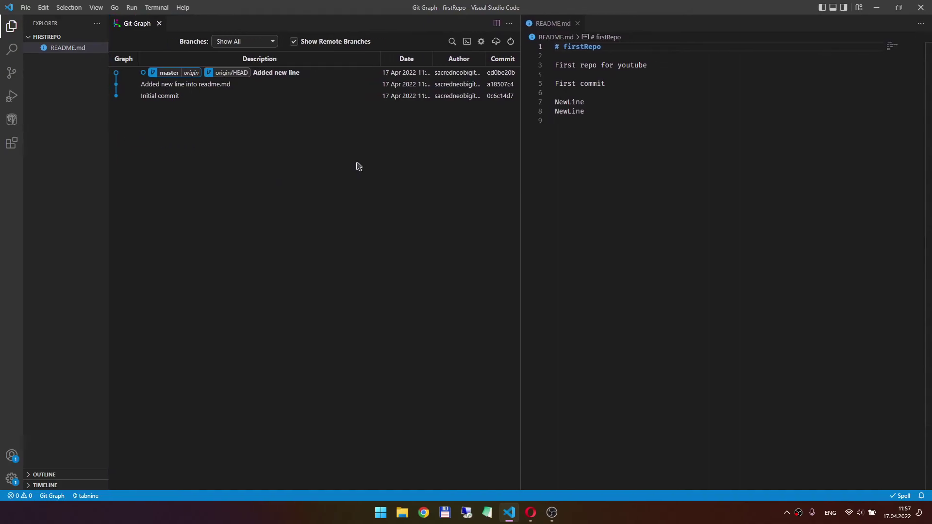
key(ctrl+equal)
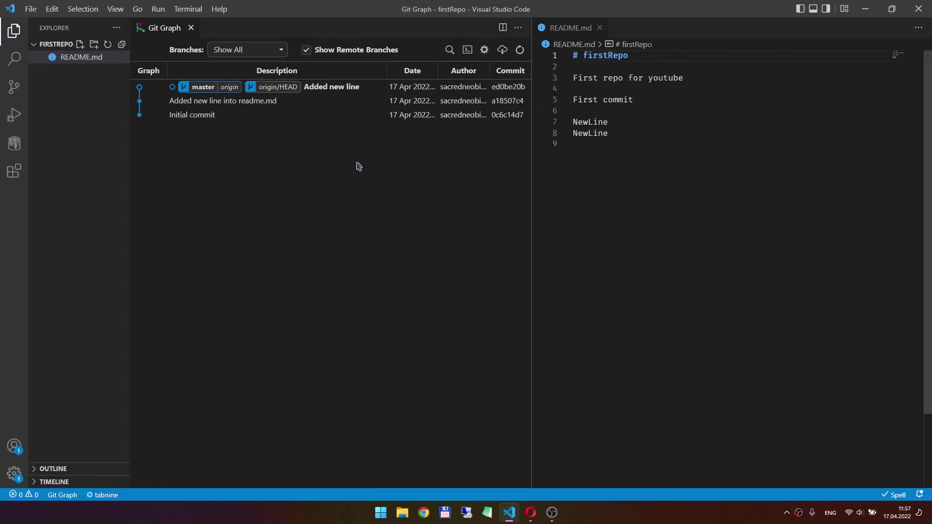
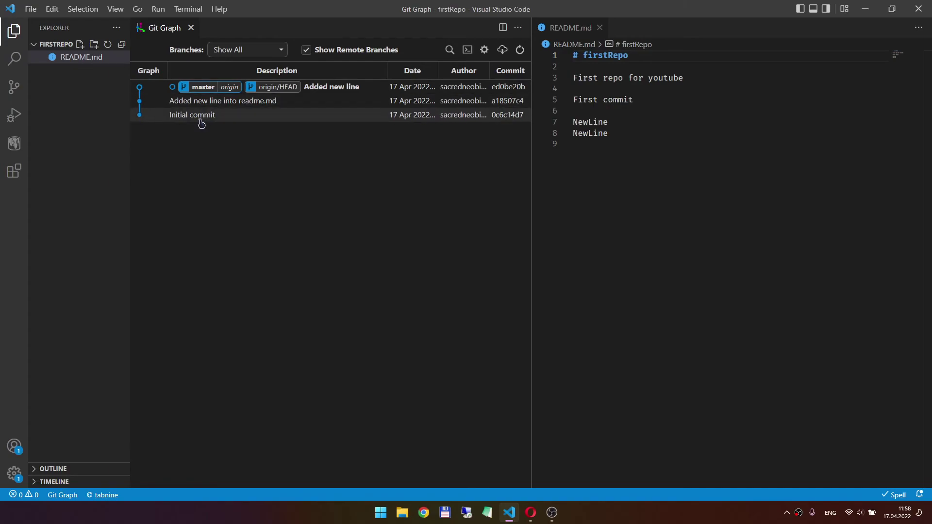
Step: Choose Checkout… on the 'Initial commit' row in Git Graph to get the detached-HEAD confirmation for 0c6c14d7
right_click(200, 118)
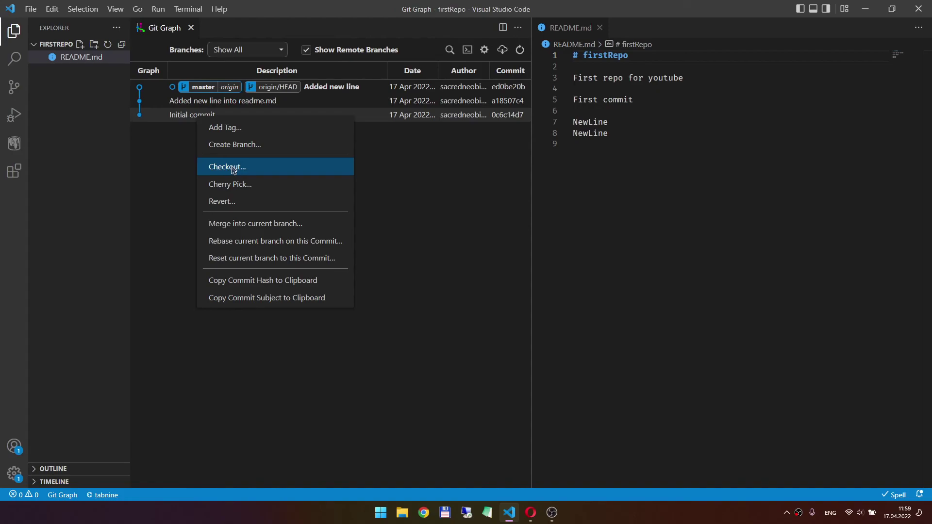
click(173, 172)
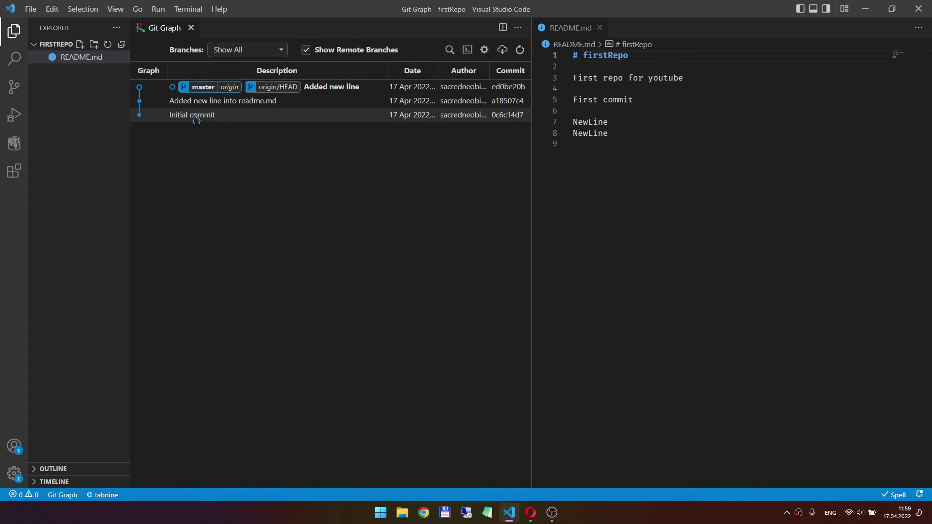
right_click(196, 119)
click(241, 167)
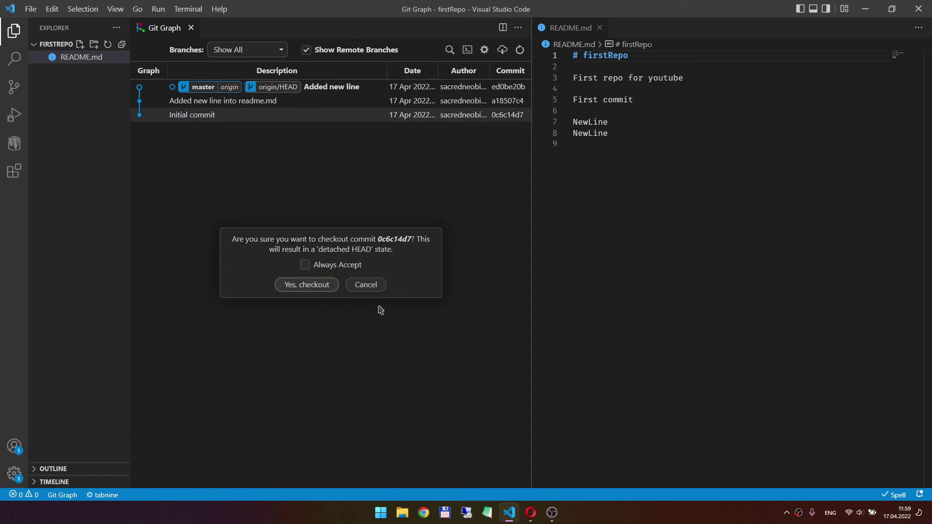
Step: Cancel the first prompt, then check out Initial commit 0c6c14d7 and confirm with 'Yes, checkout'
click(366, 285)
right_click(189, 116)
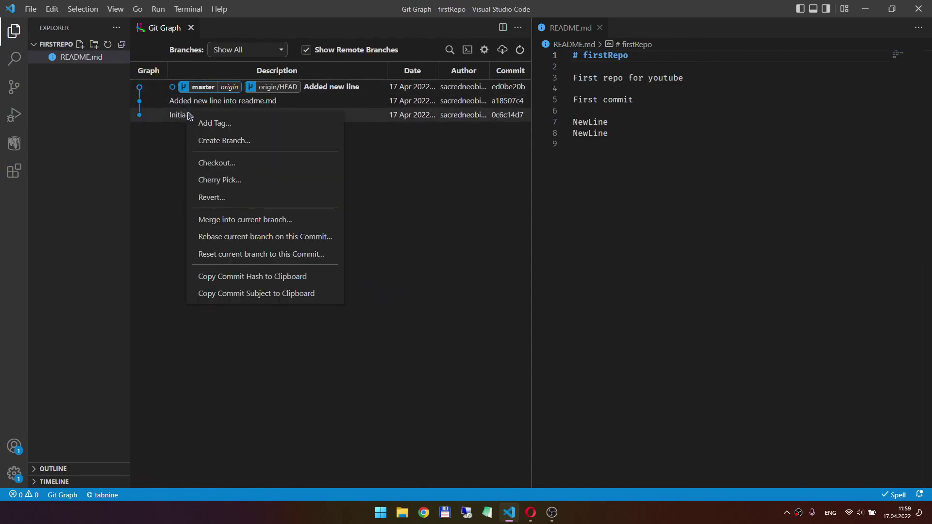
click(215, 162)
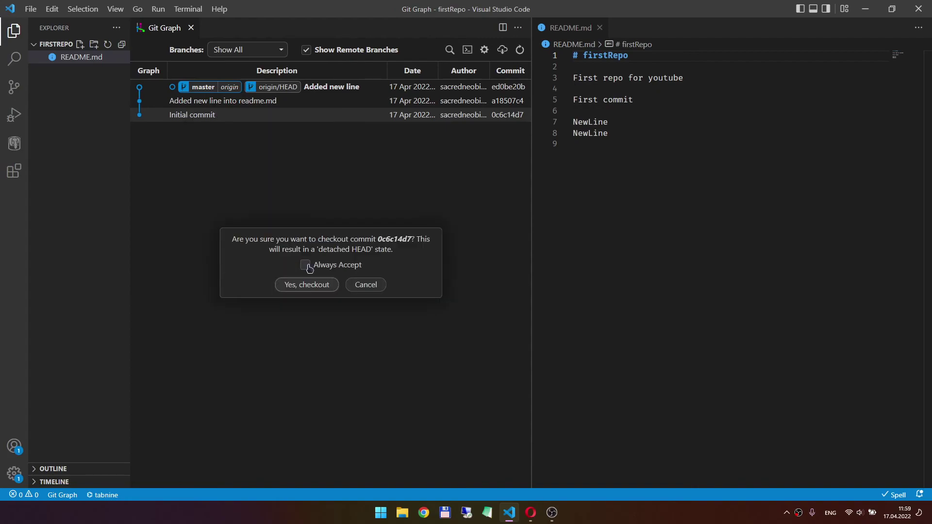
click(318, 286)
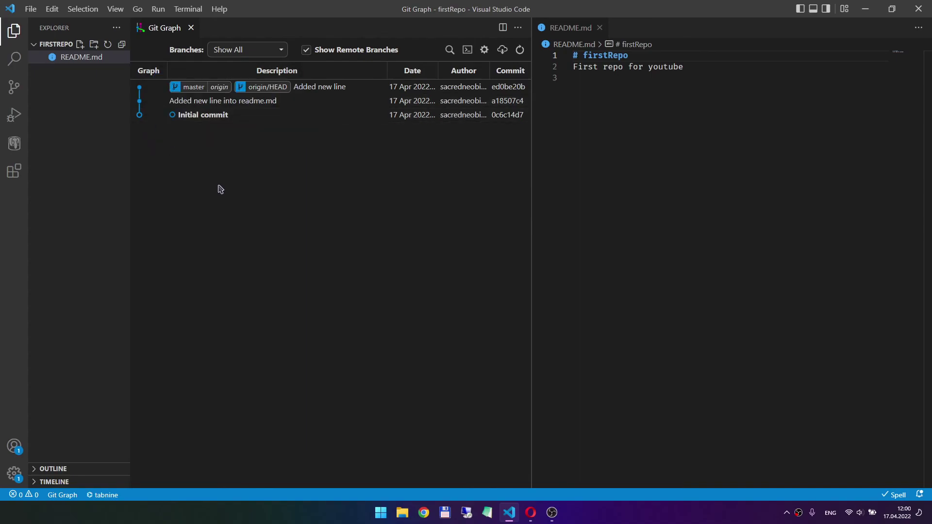
click(598, 90)
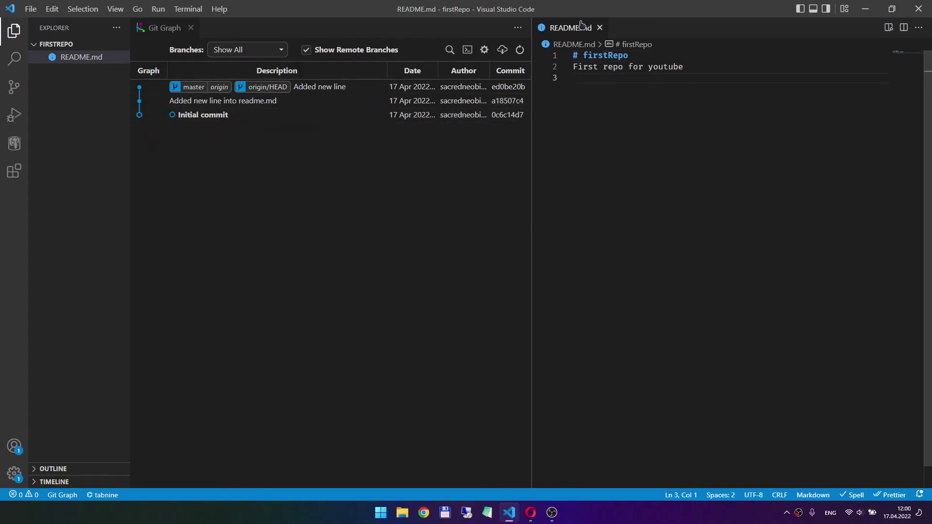
key(ctrl+a)
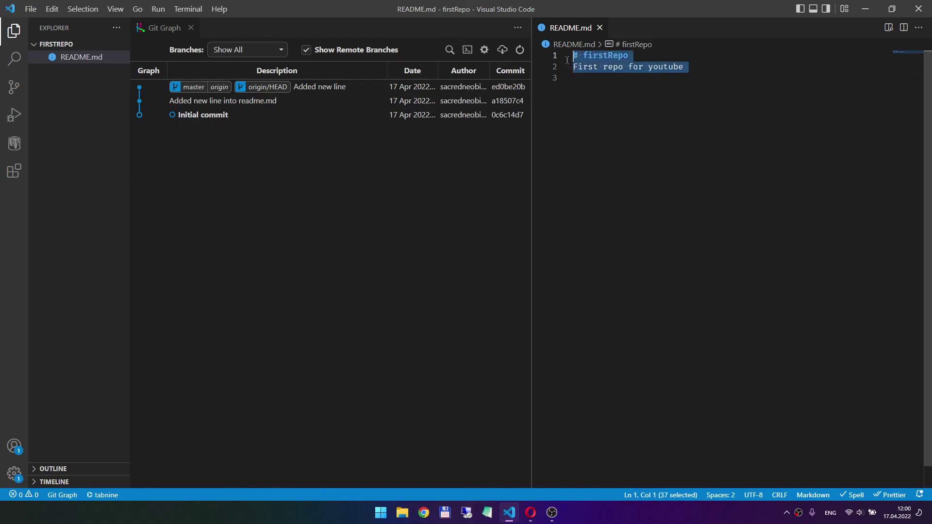
click(605, 90)
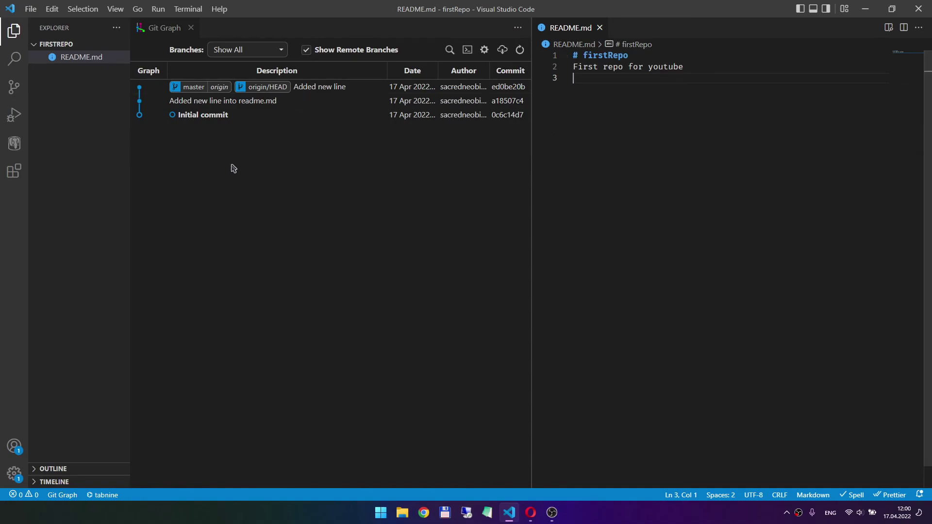
Step: Check out the master branch and select the README text to confirm its 'NewLine' lines returned
right_click(189, 89)
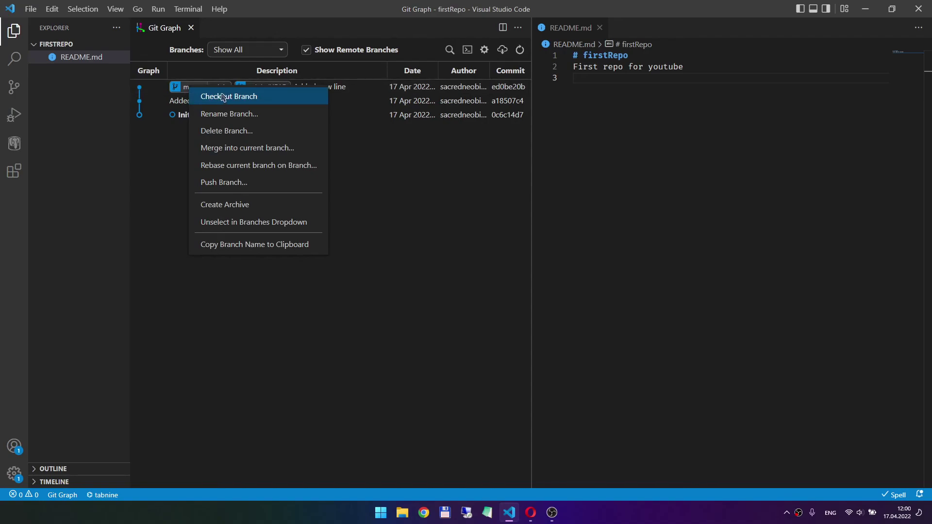
click(223, 97)
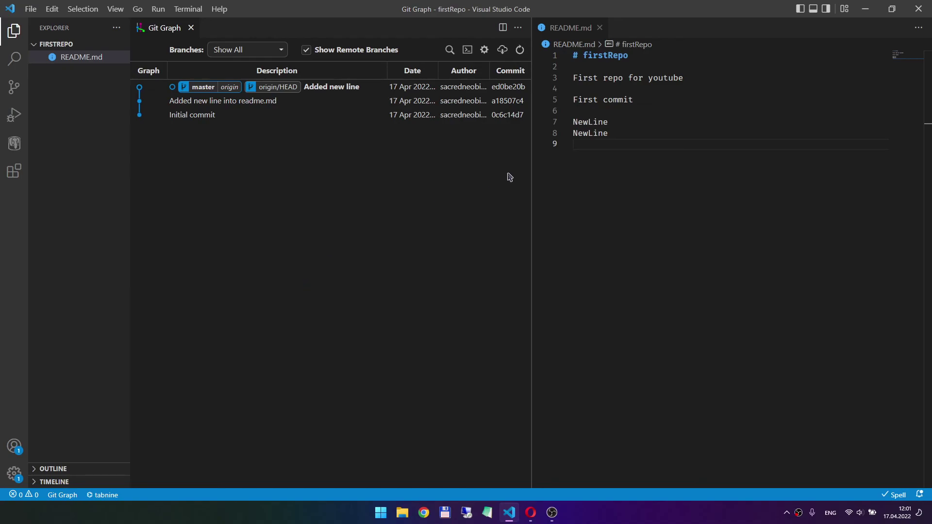
click(604, 143)
key(ctrl+a)
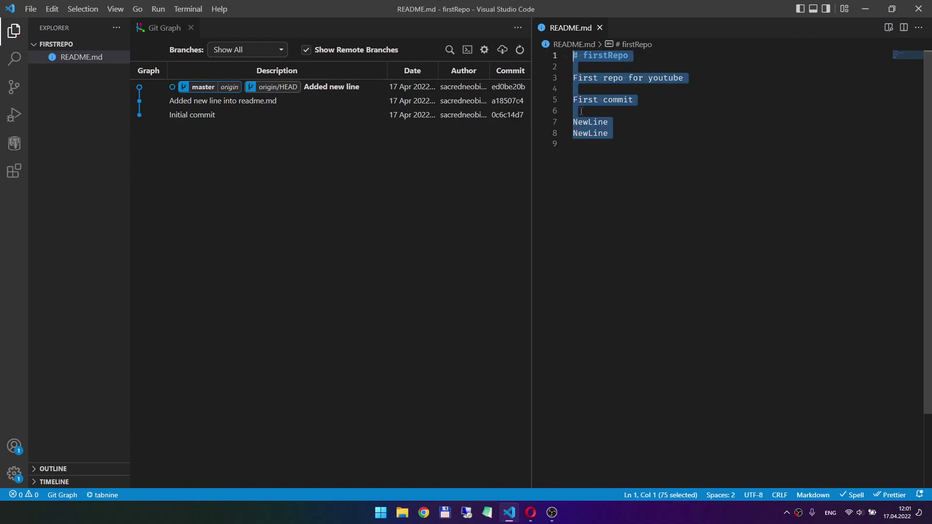
click(592, 155)
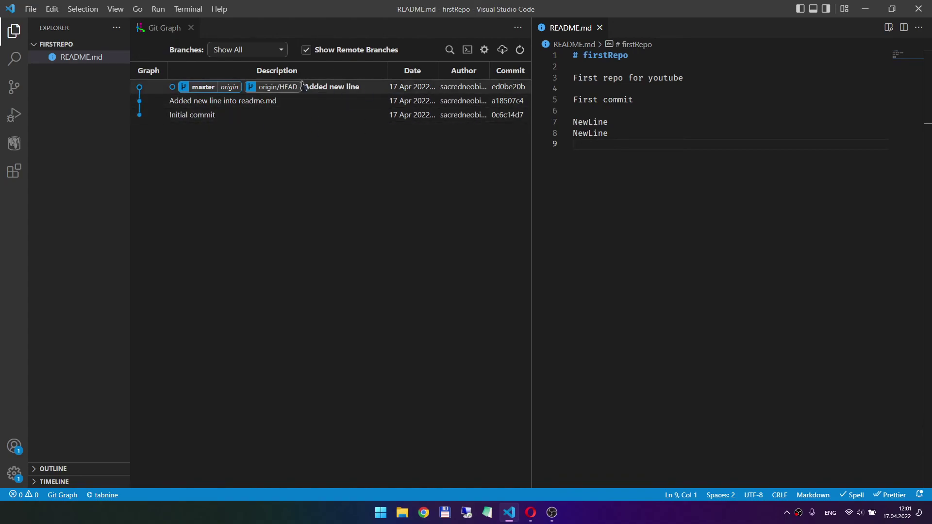
Step: Close the README editor and expand the 'Added new line into readme.md' commit details in the full-width graph
click(244, 101)
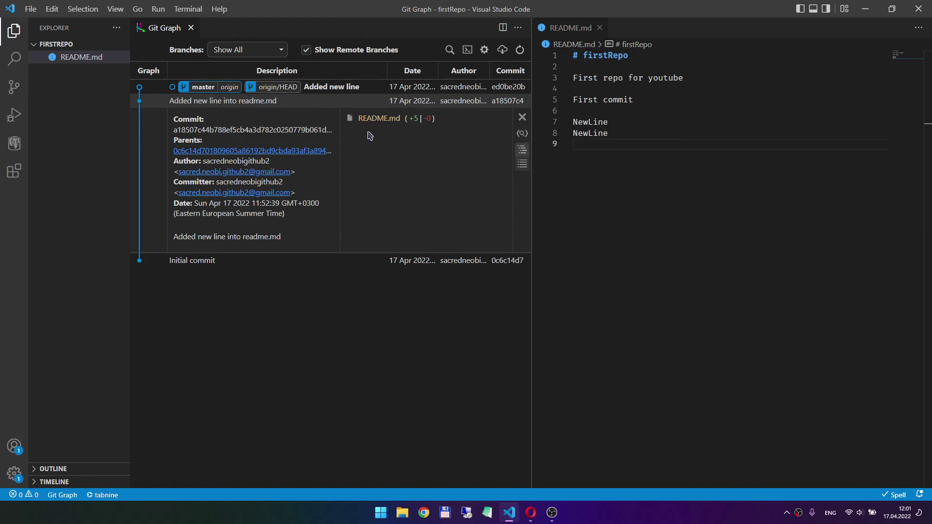
click(599, 27)
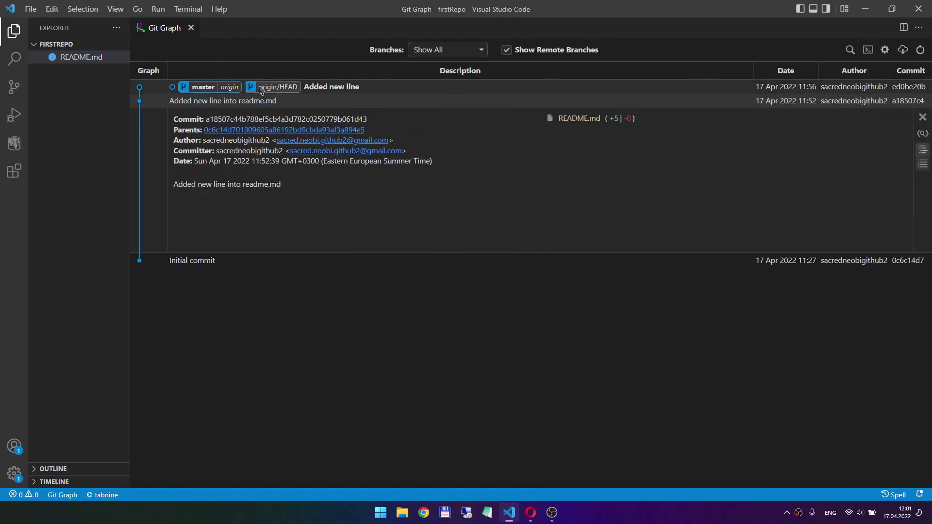
click(323, 90)
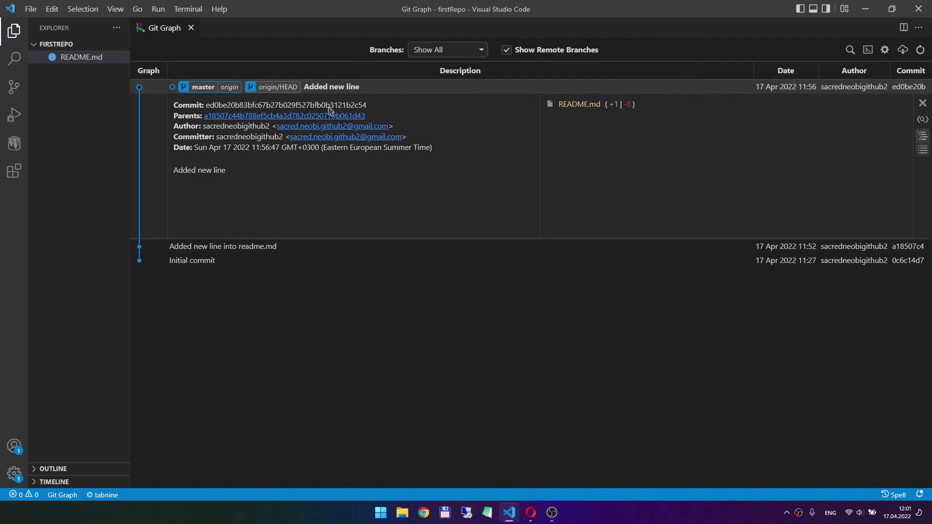
click(245, 245)
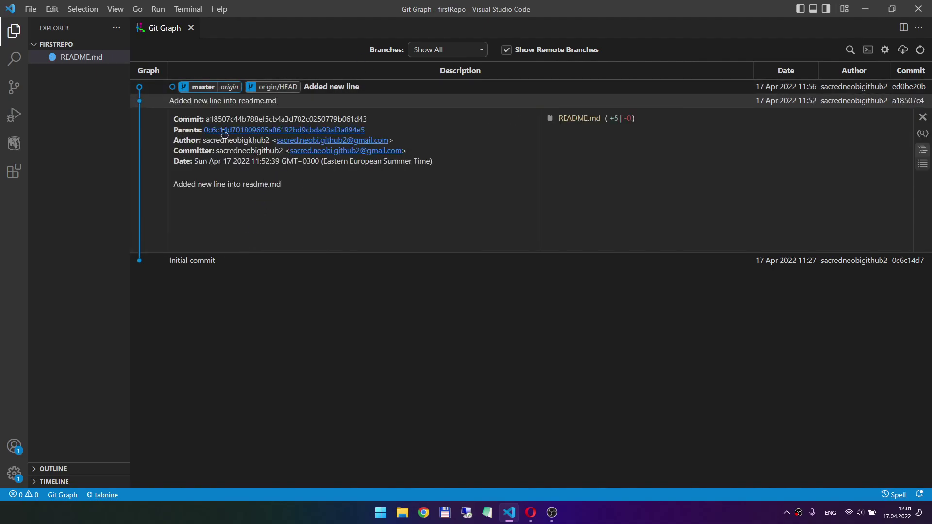
Step: Select the full commit hash a18507c4 in the commit details, then clear the selection
double_click(184, 120)
click(210, 121)
double_click(209, 121)
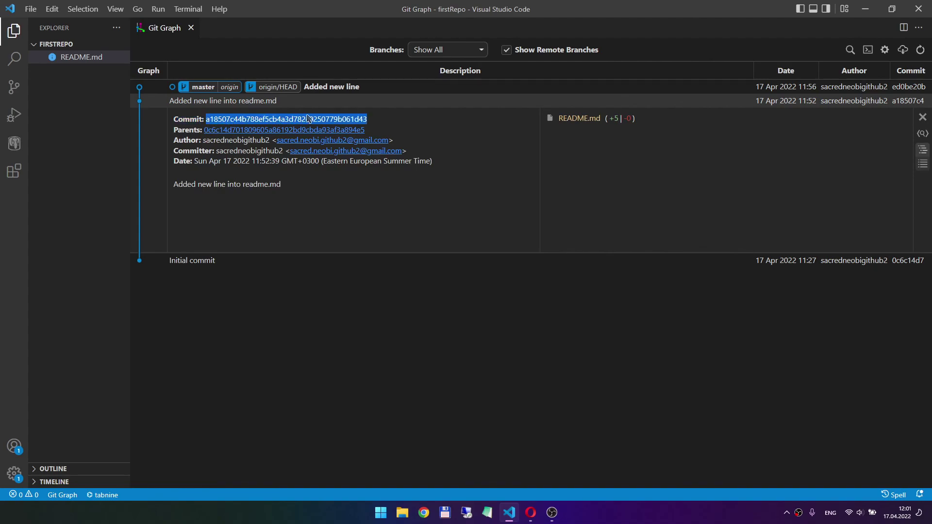
click(374, 123)
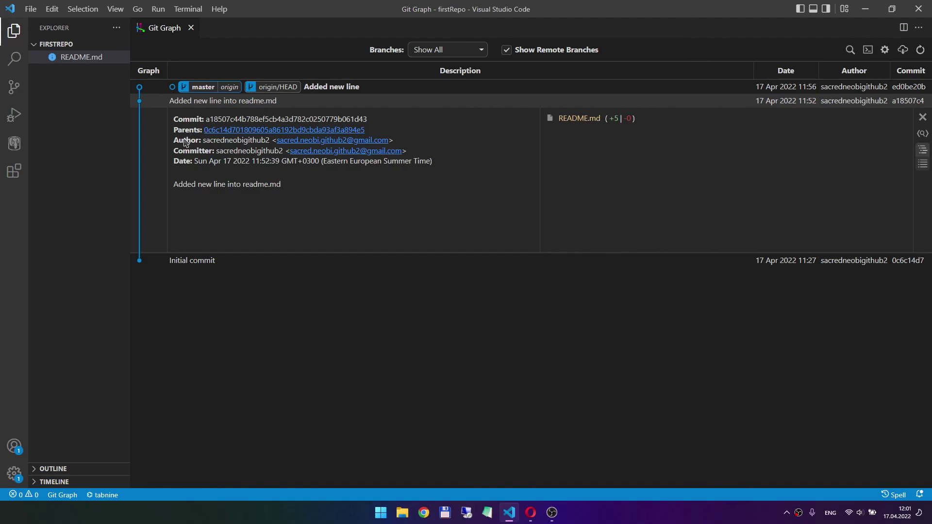
click(173, 261)
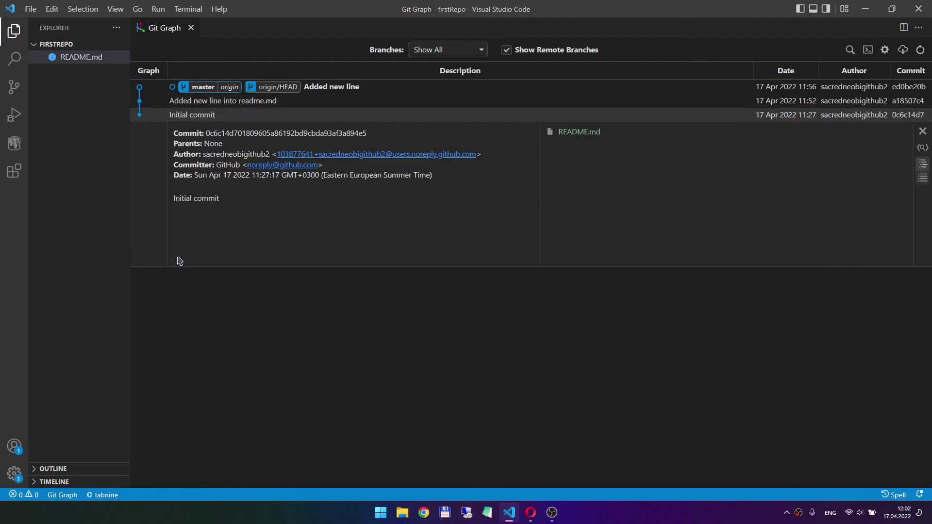
drag(206, 135, 367, 136)
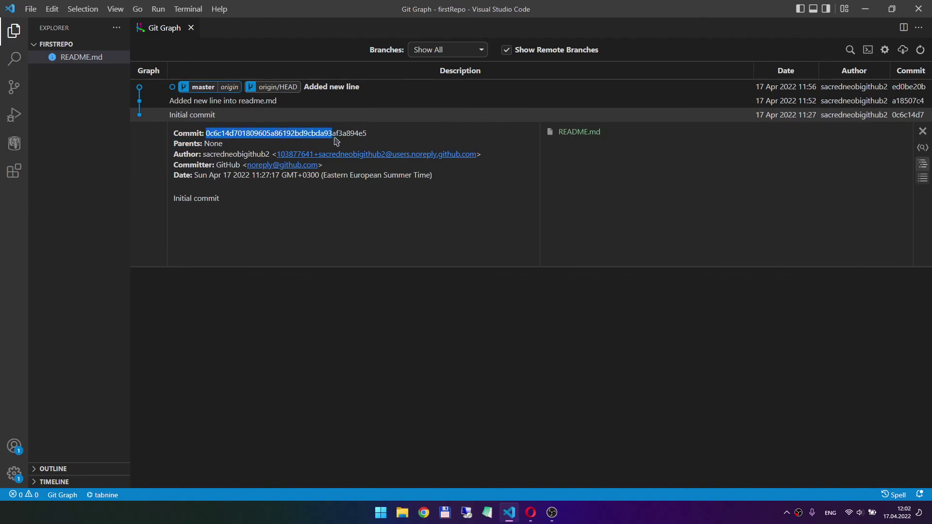
click(342, 103)
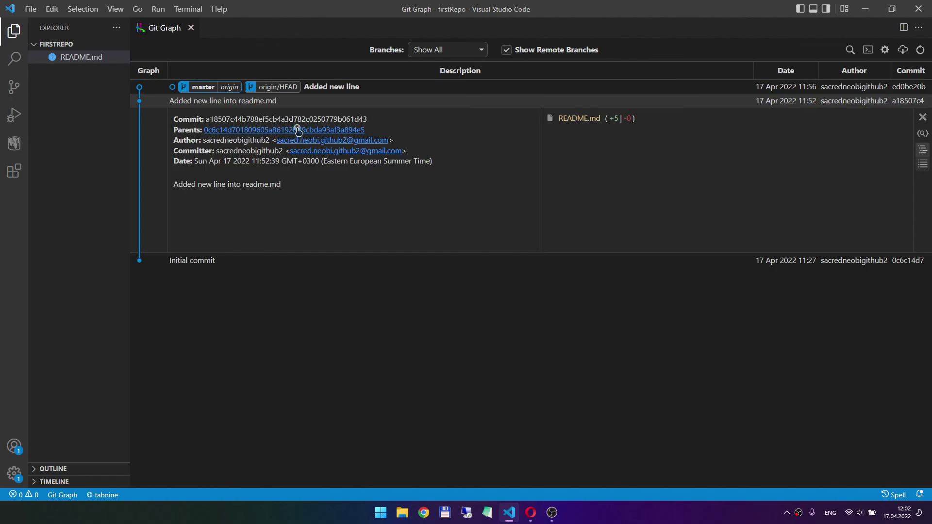
click(298, 130)
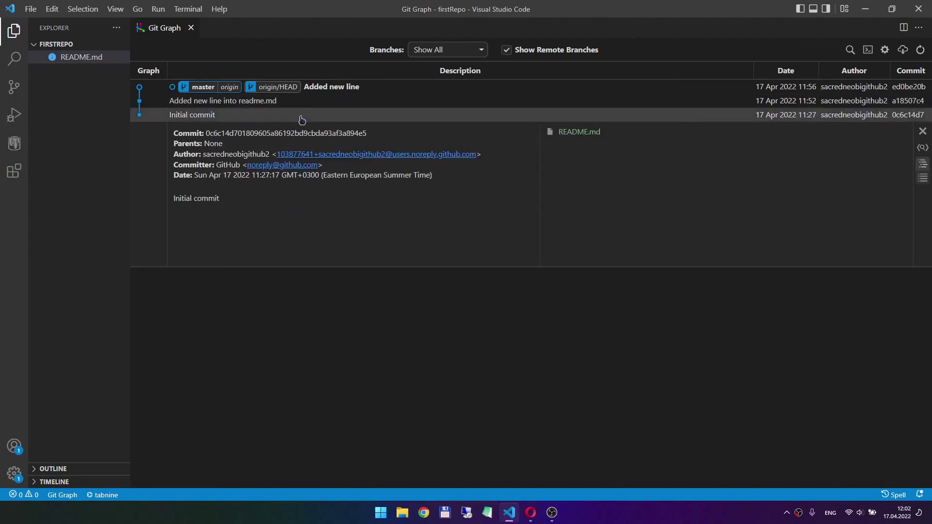
click(290, 101)
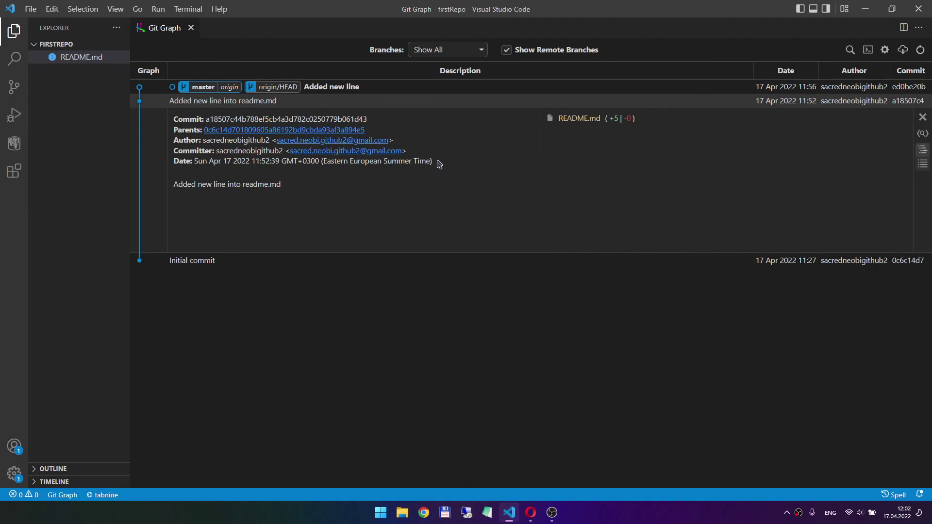
drag(435, 163, 202, 164)
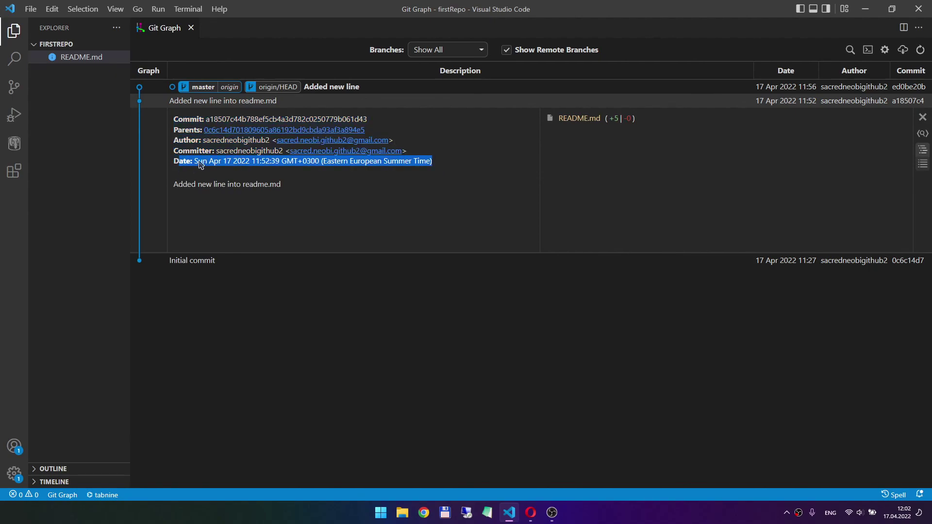
click(196, 151)
double_click(187, 141)
click(243, 151)
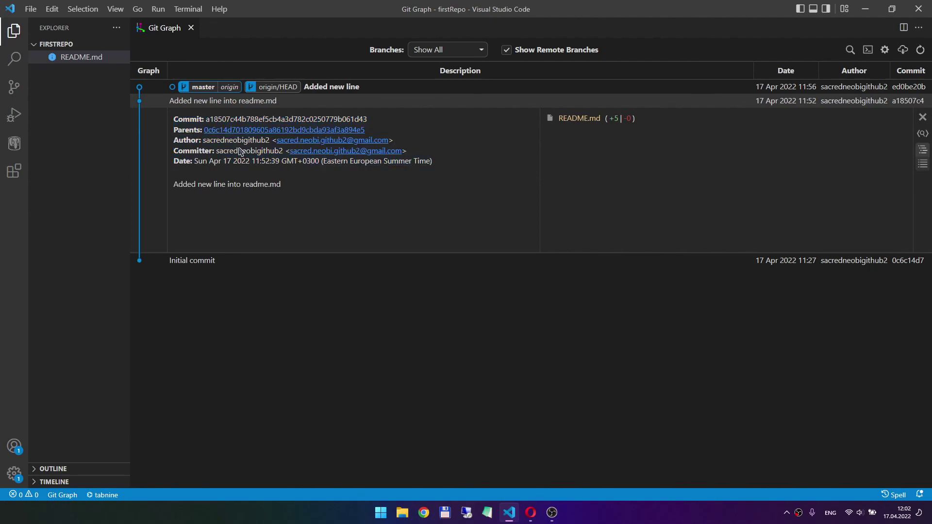
drag(442, 152, 176, 146)
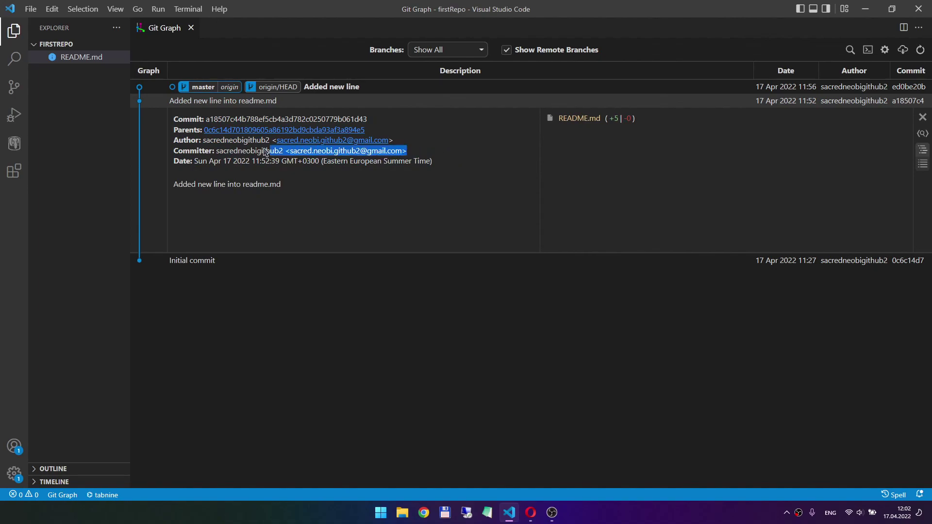
click(187, 142)
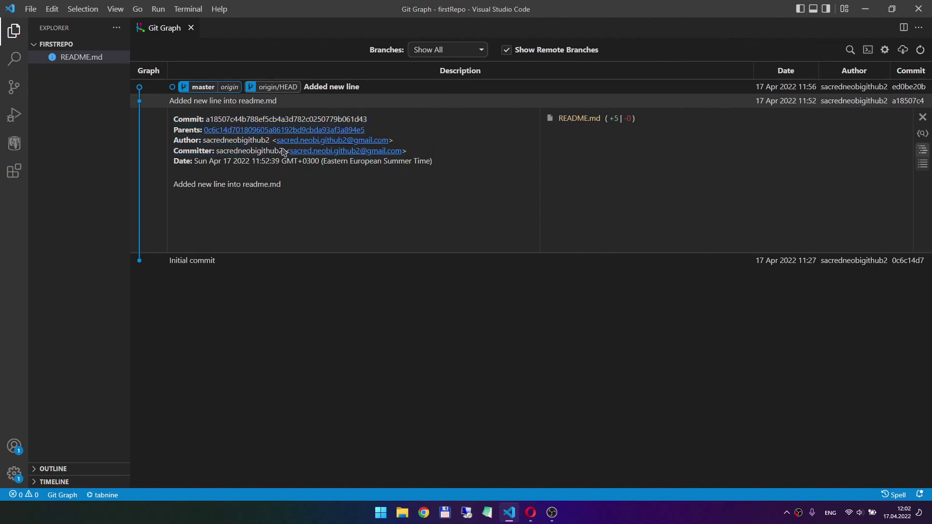
drag(288, 188, 173, 186)
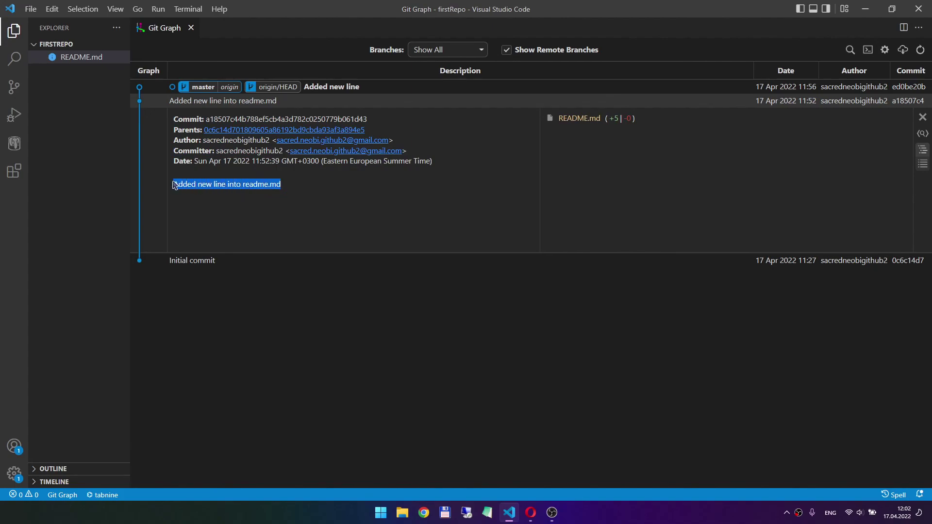
click(209, 189)
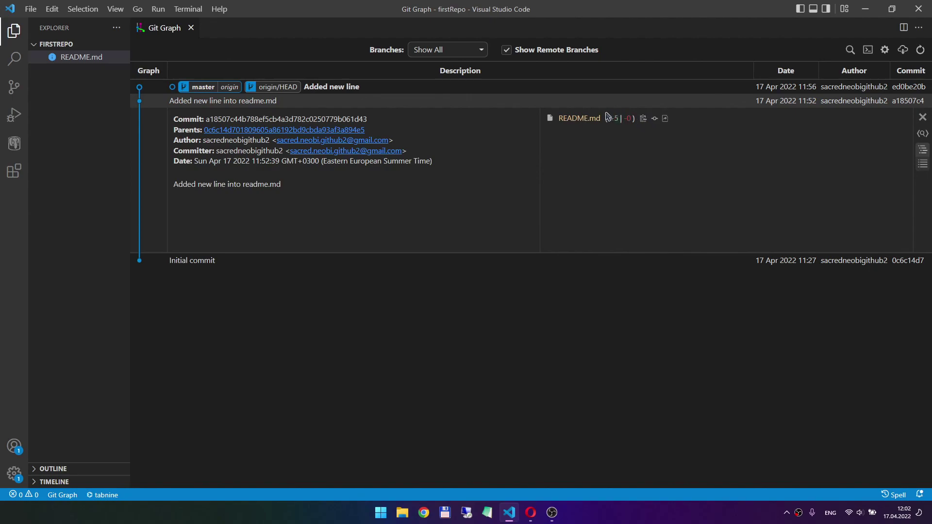
Step: Open README.md, delete the 'First repo for youtube' line, and save the file
mouse_move(578, 118)
click(271, 100)
click(14, 31)
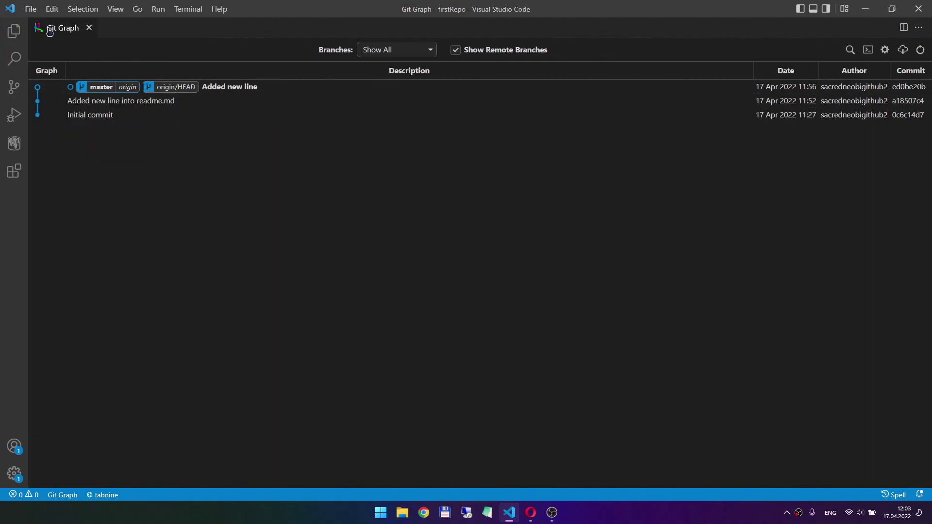
click(14, 30)
click(81, 56)
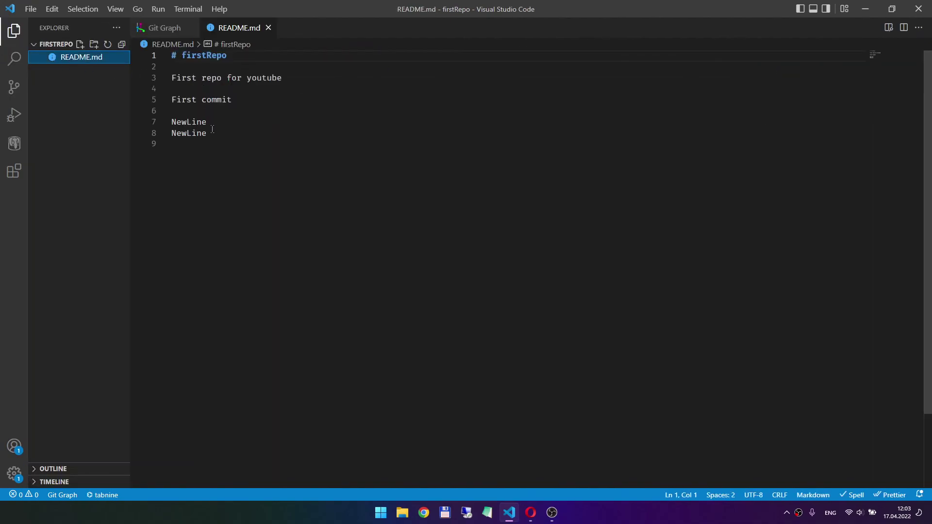
drag(212, 129, 171, 111)
drag(297, 77, 136, 62)
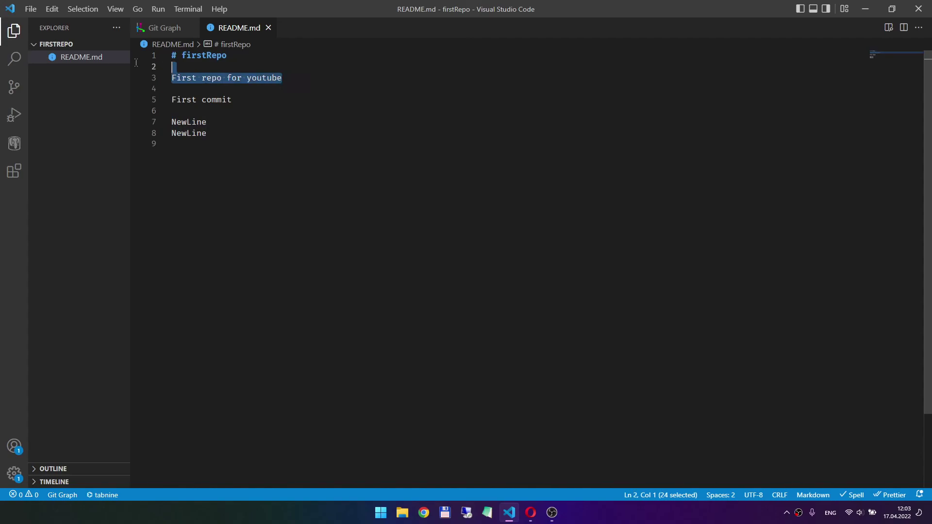
key(BackSpace)
key(BackSpace)
click(254, 76)
key(ctrl+s)
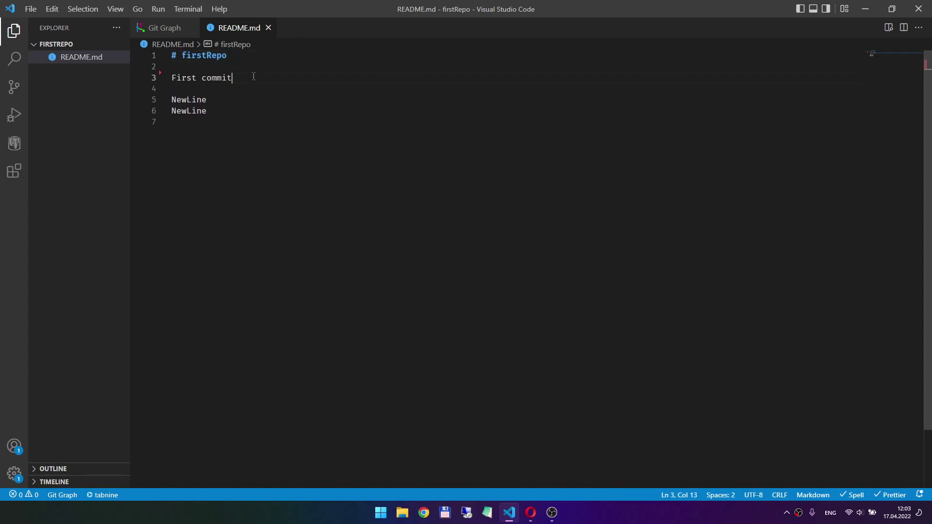
Step: Stage README.md and commit it with the message 'Removed line from readme.md'
click(14, 87)
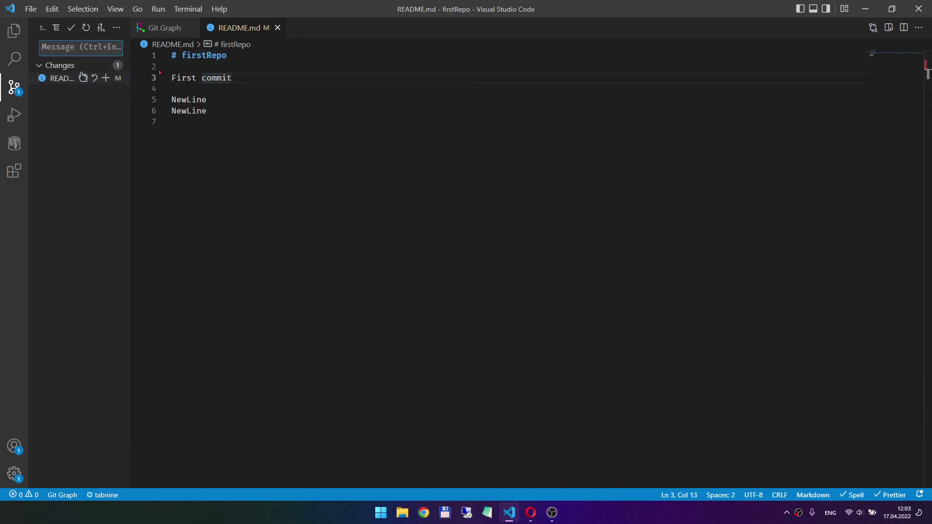
click(106, 77)
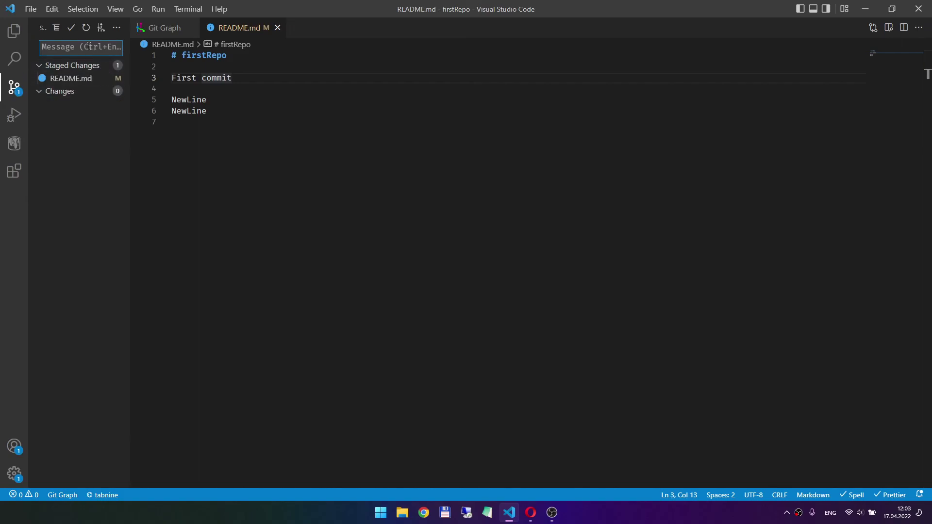
text(Removed )
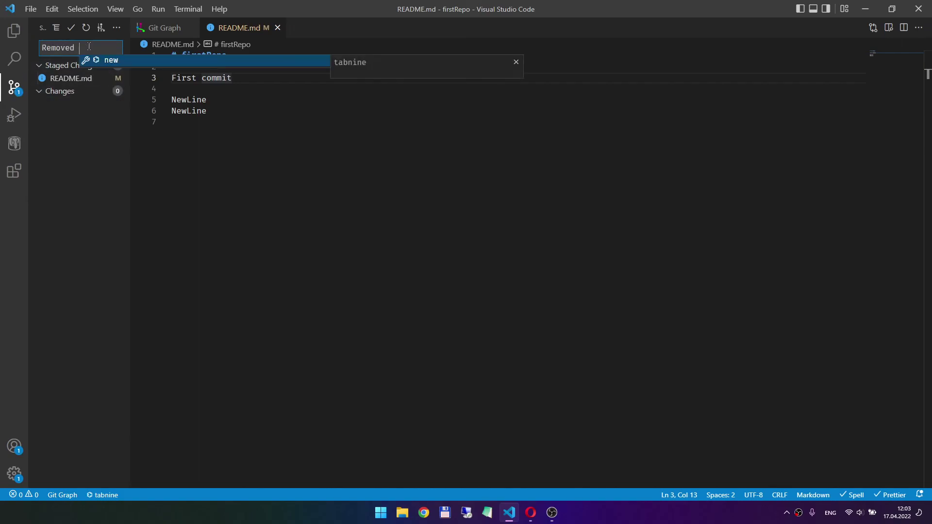
text(line f)
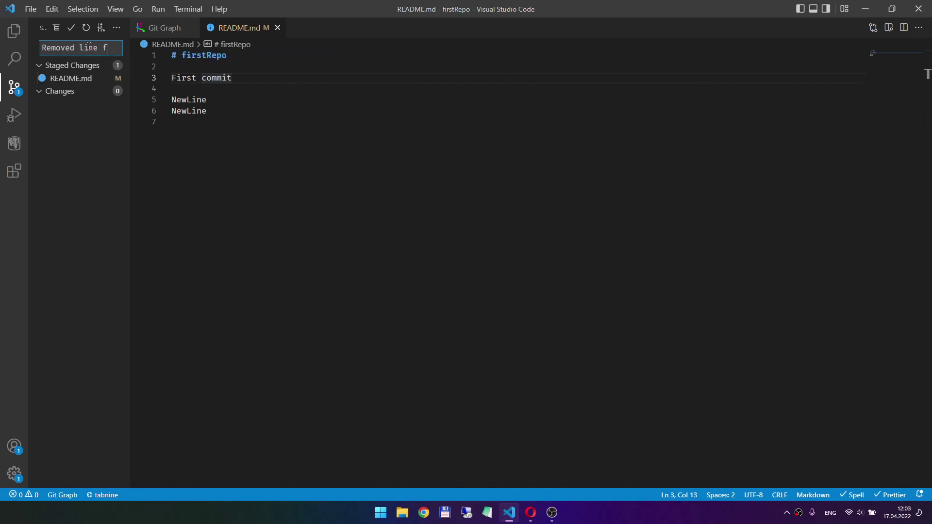
text(rom readme.md)
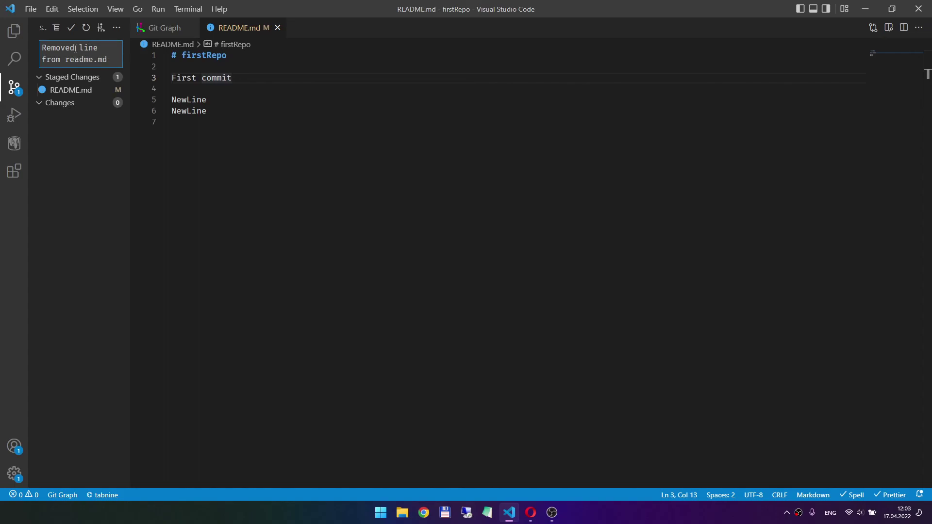
click(72, 29)
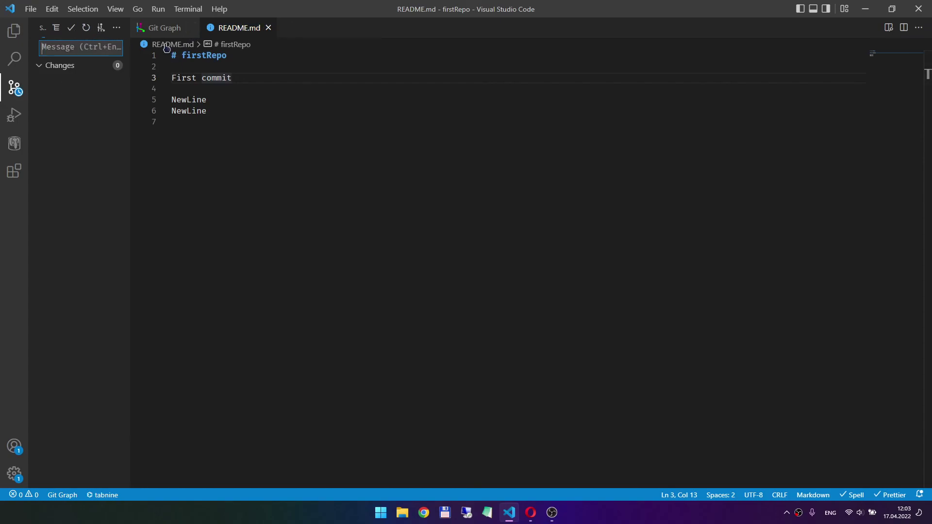
Step: Close the README.md tab and expand details of commit b3b7e8b7 'Removed line from readme.md'
middle_click(224, 28)
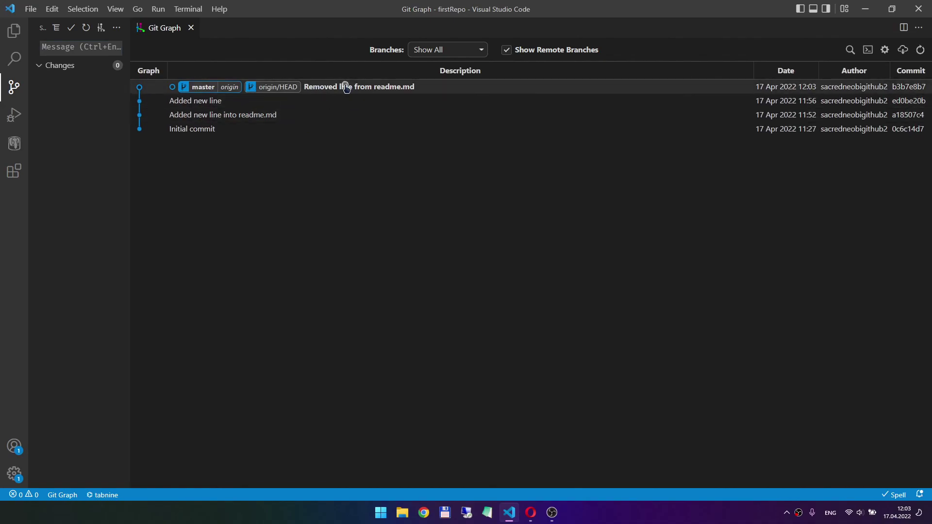
click(338, 88)
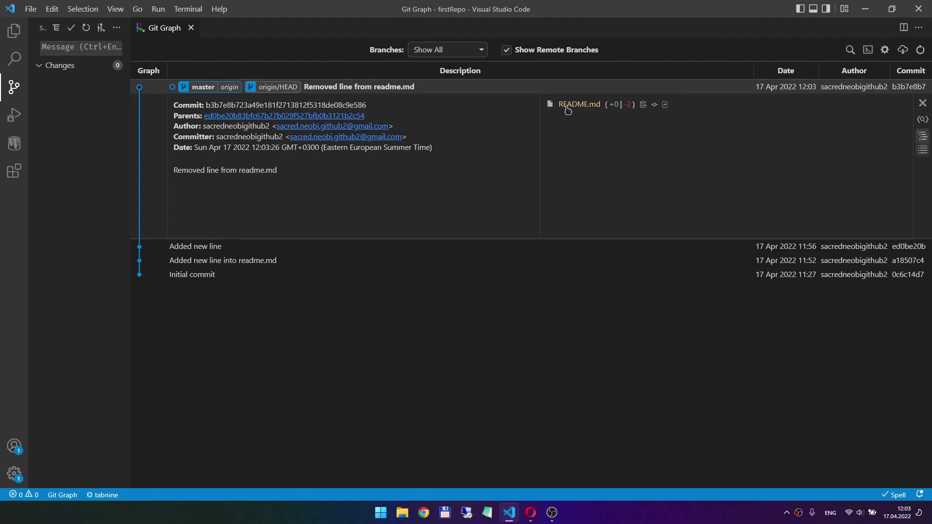
Step: Inspect commit b3b7e8b7's README.md diff showing the removed 'First repo for youtube' line, then close and collapse it
mouse_move(578, 104)
click(575, 105)
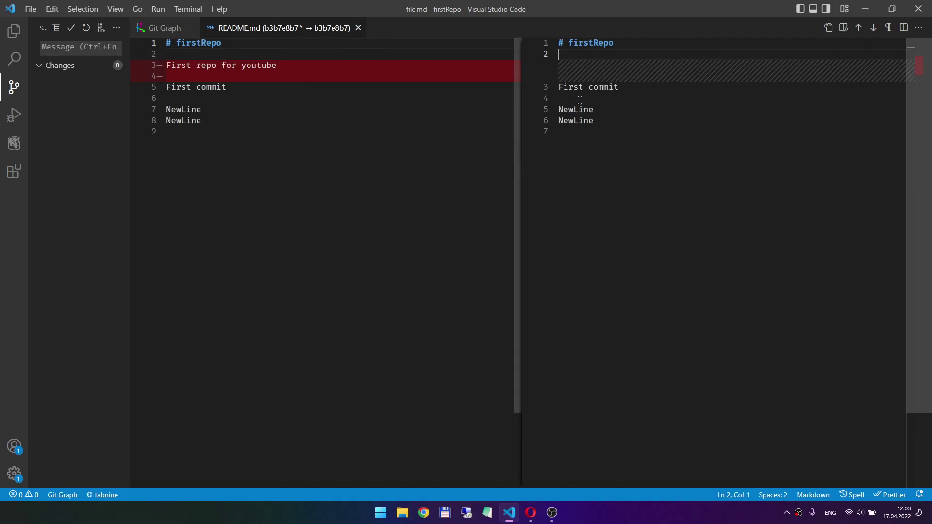
drag(184, 75, 152, 62)
click(240, 78)
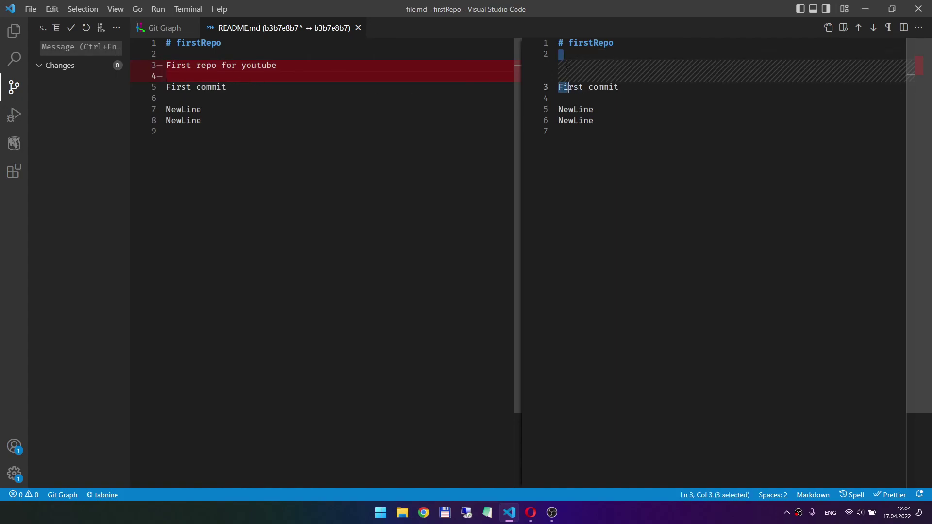
click(587, 75)
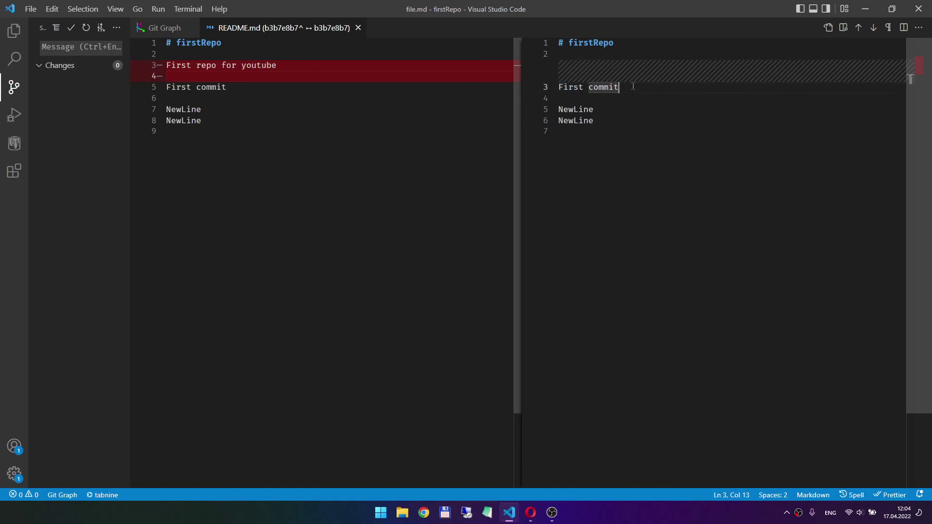
drag(619, 87, 543, 41)
click(629, 139)
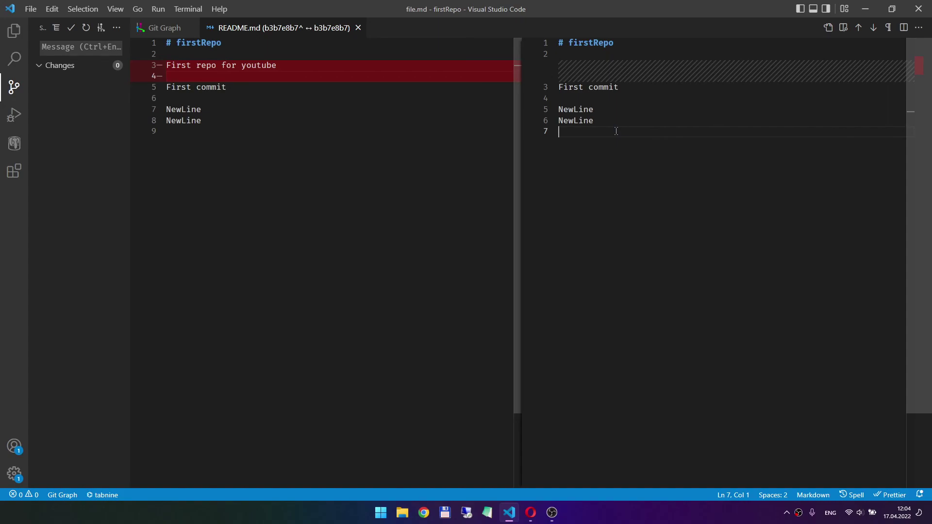
click(358, 27)
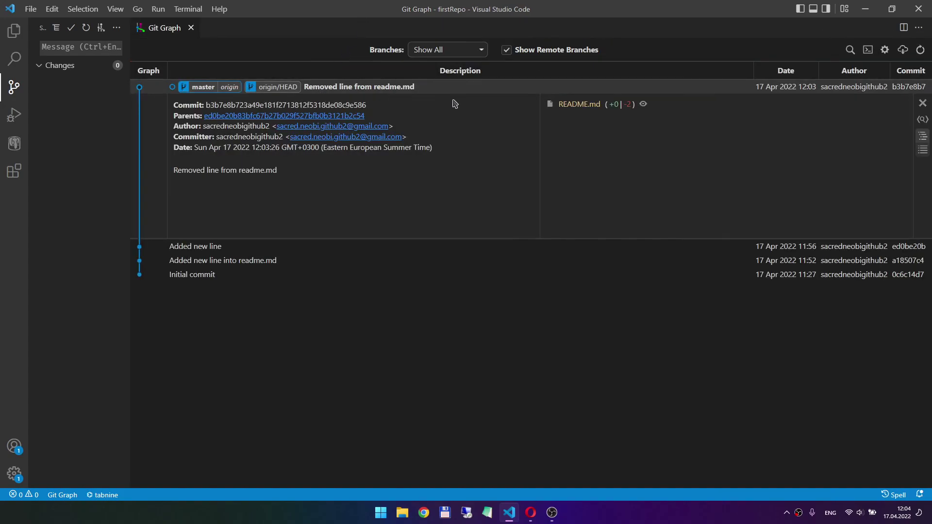
click(474, 88)
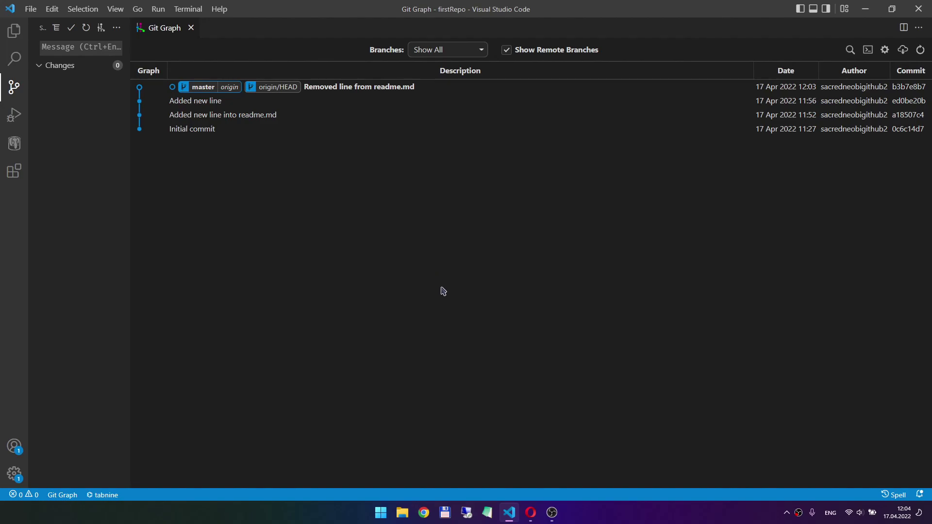
click(530, 512)
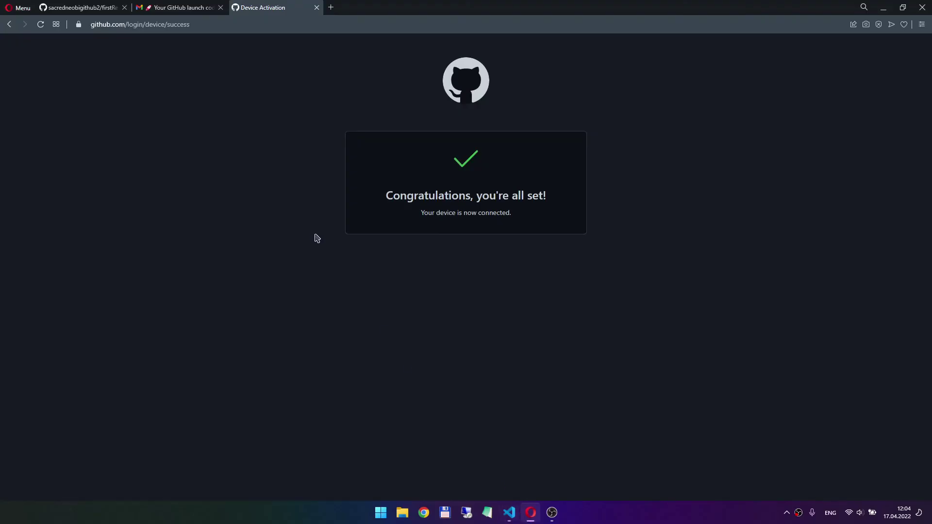
click(56, 6)
click(41, 25)
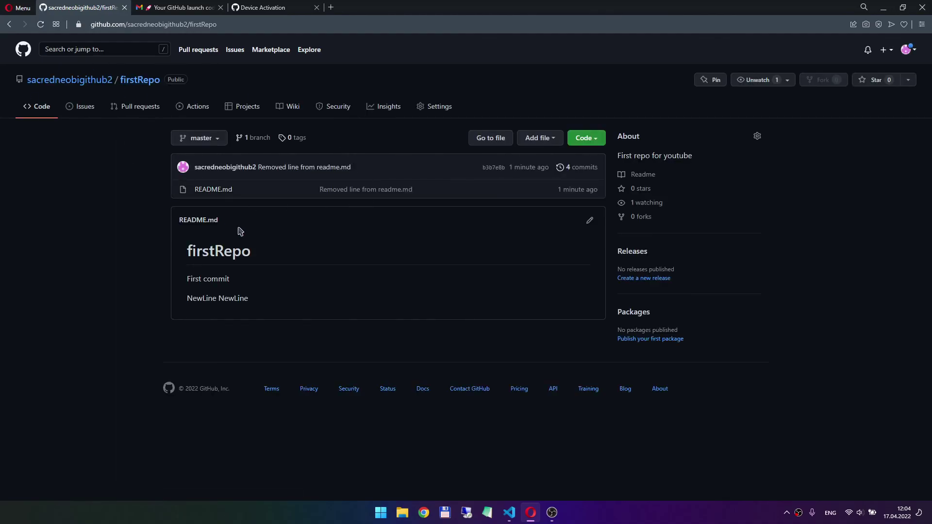
click(570, 166)
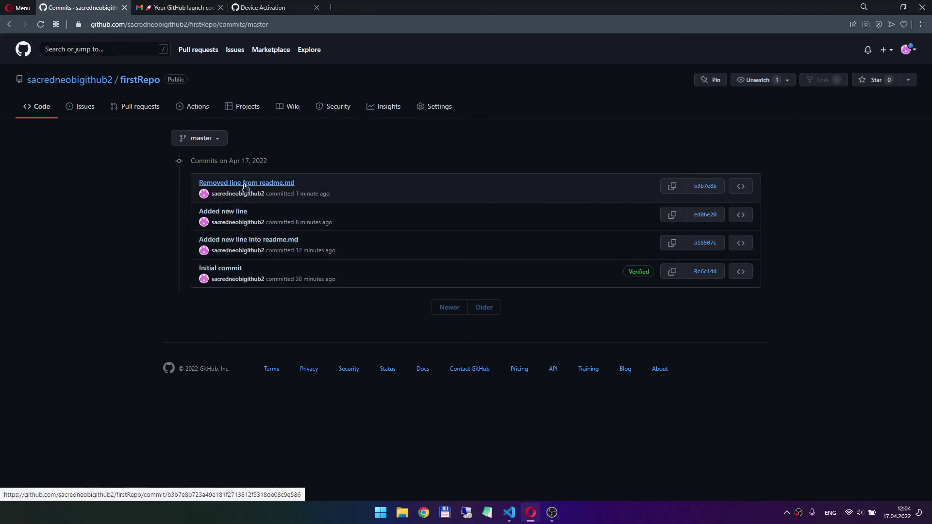
click(232, 212)
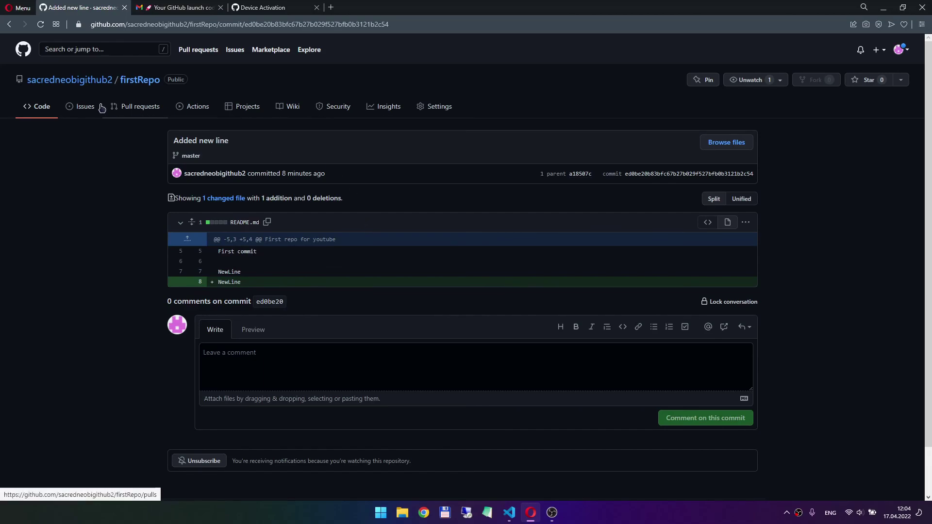
click(38, 106)
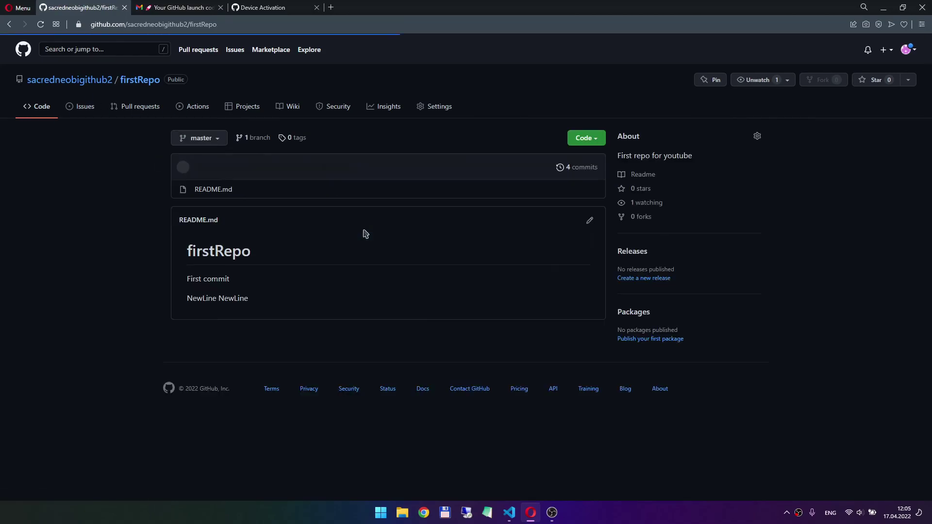
click(508, 512)
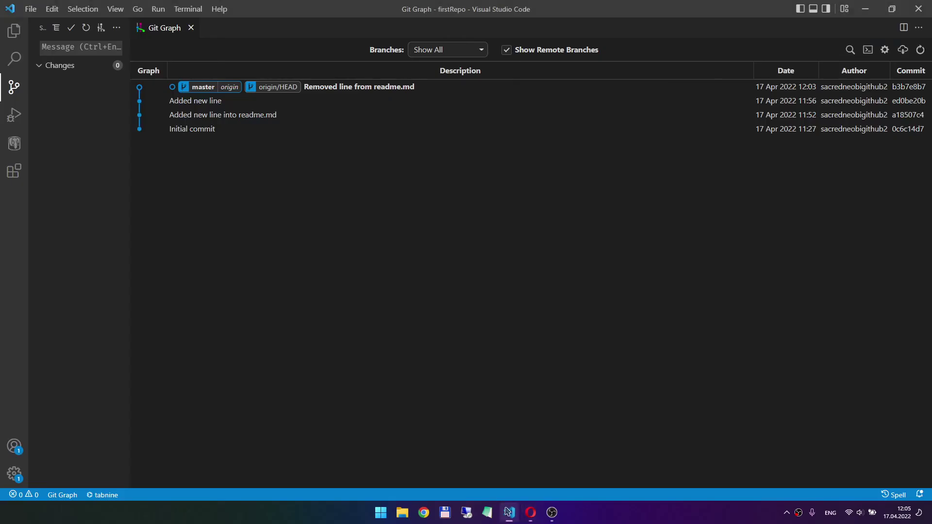